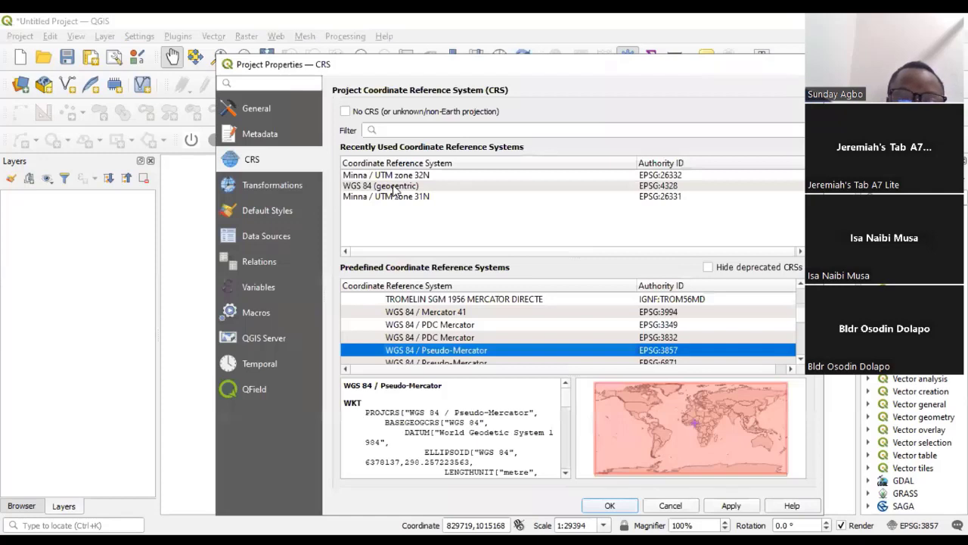
- Set the project's coordinate reference system to WGS 84 (geocentric), EPSG:4328
click(393, 186)
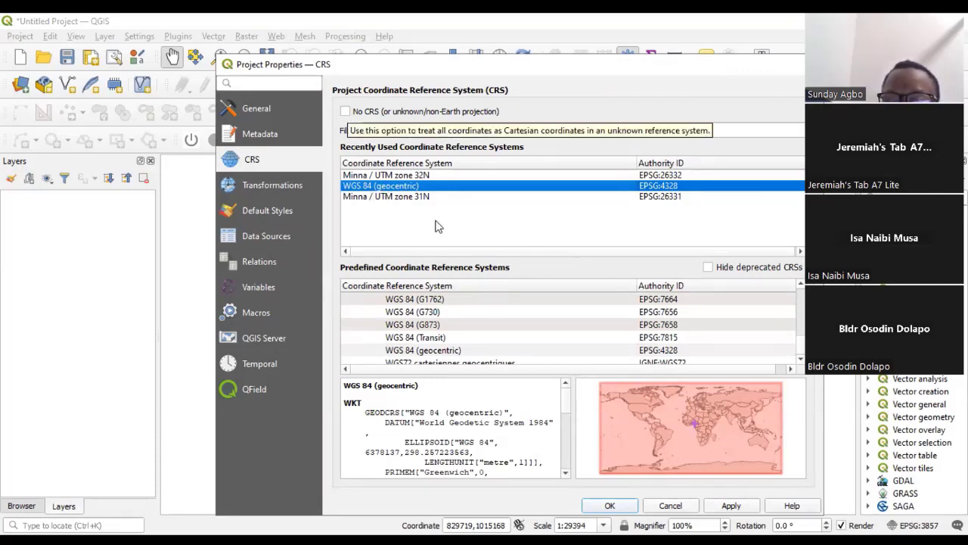
click(620, 504)
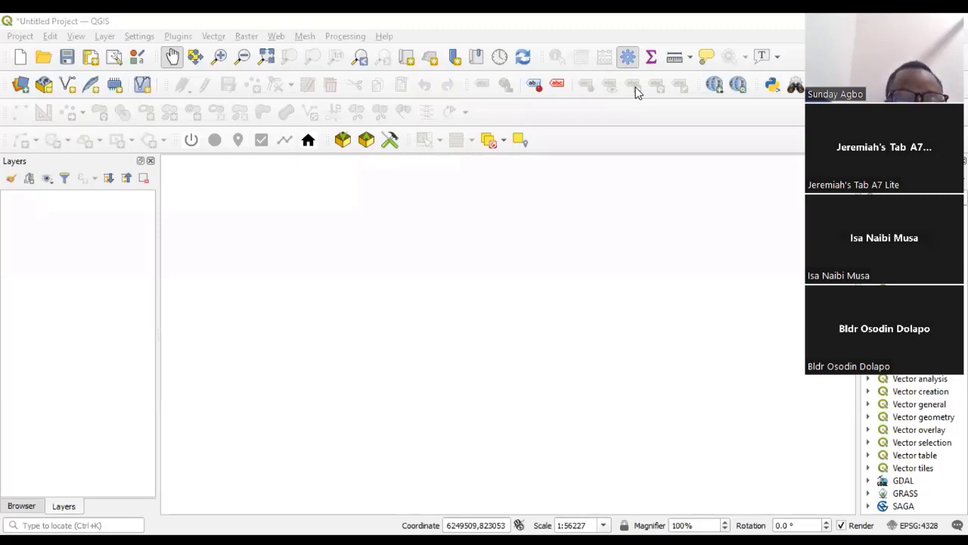
- Switch to File Explorer and copy the government buildings, state boundaries and Niger health care facilities ZIP archives from Downloads
key(alt+Tab)
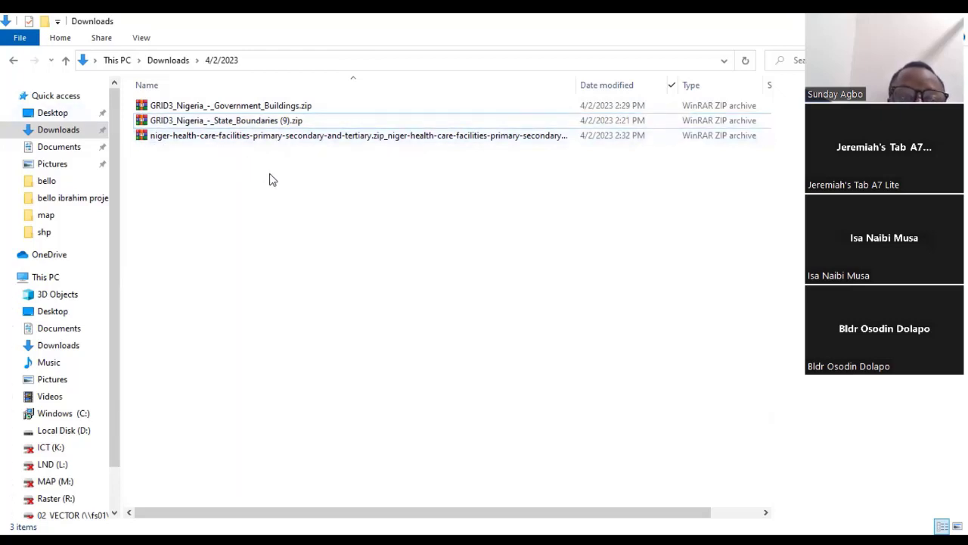
drag(270, 174, 204, 102)
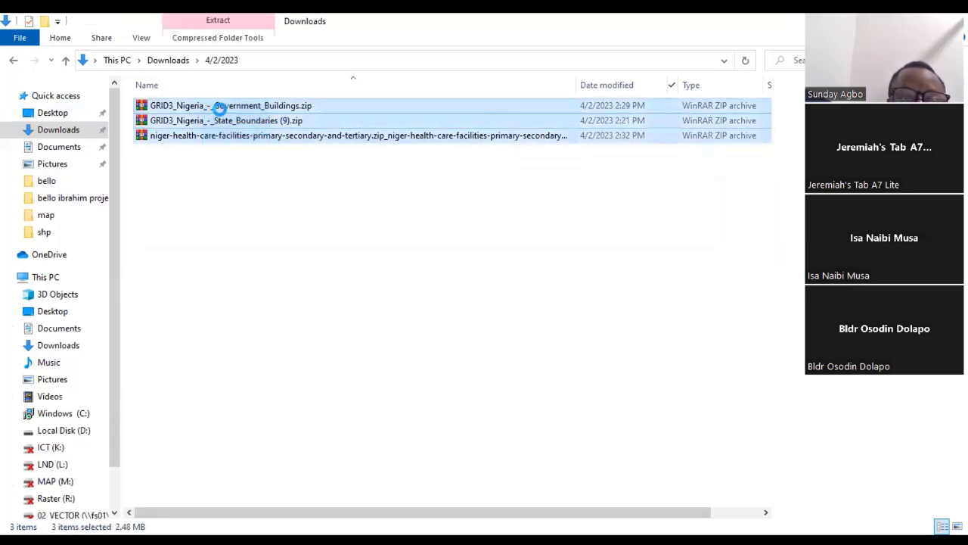
right_click(221, 113)
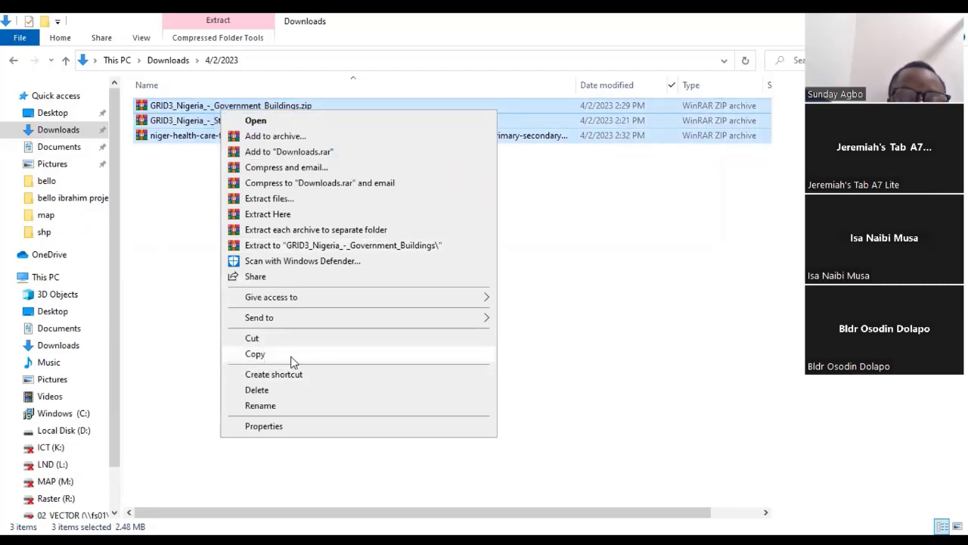
click(257, 354)
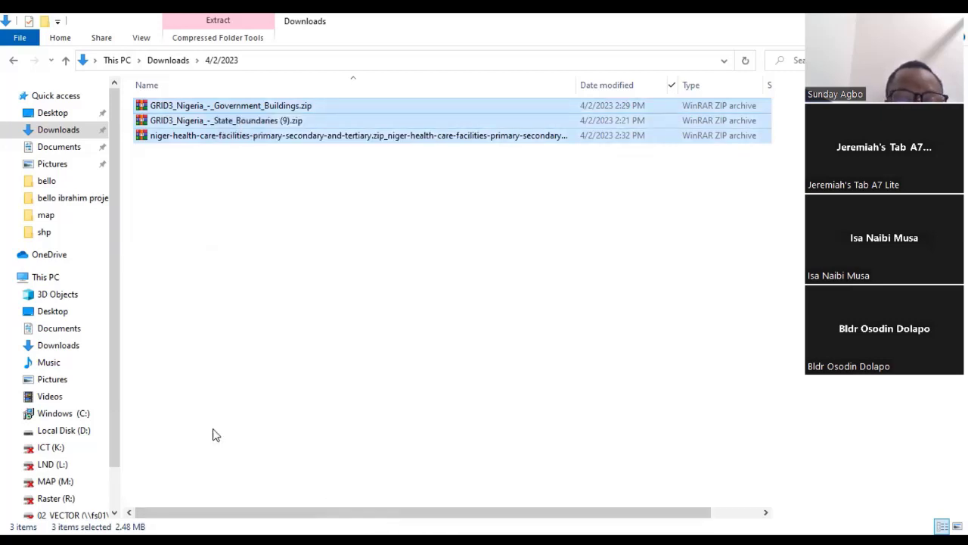
- Create a new folder named download inside the shp folder of the Desktop's gis folder
click(63, 115)
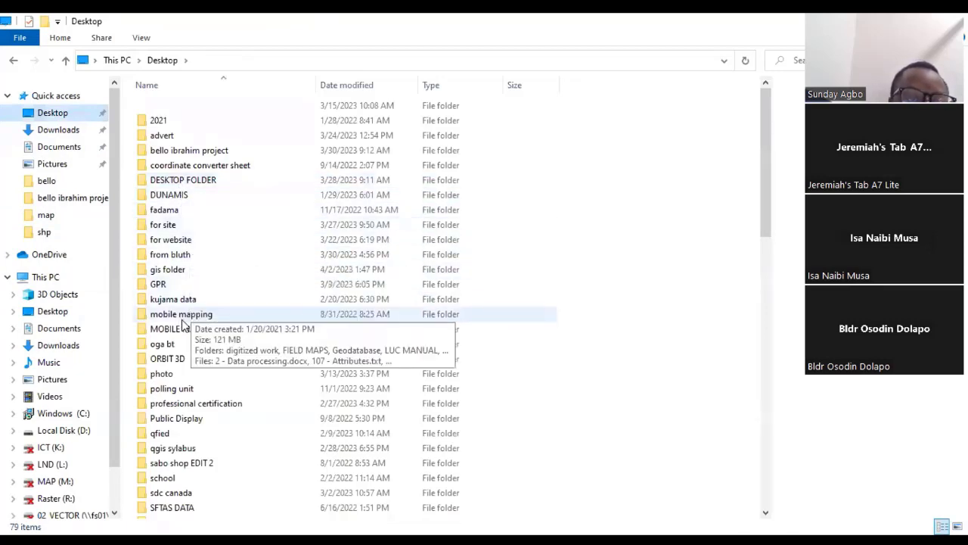
double_click(168, 271)
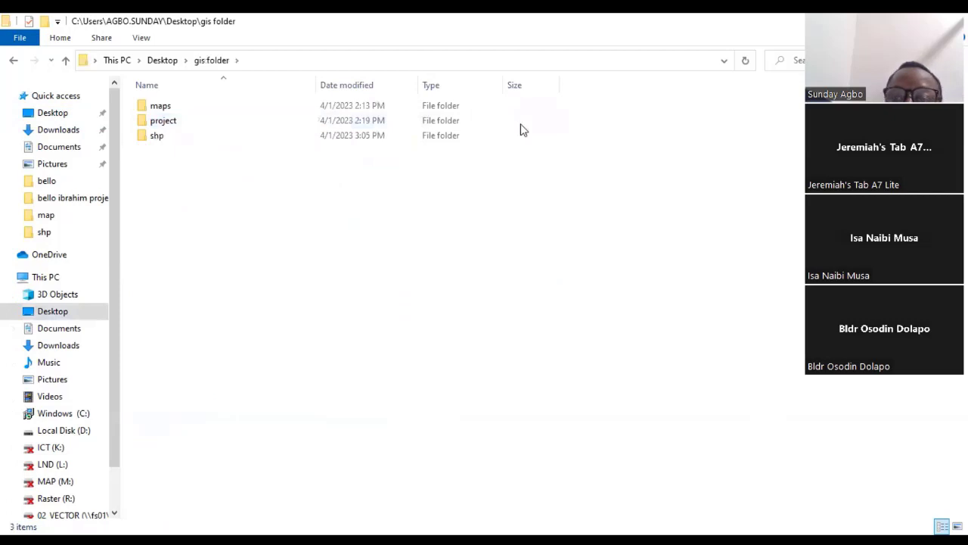
double_click(157, 136)
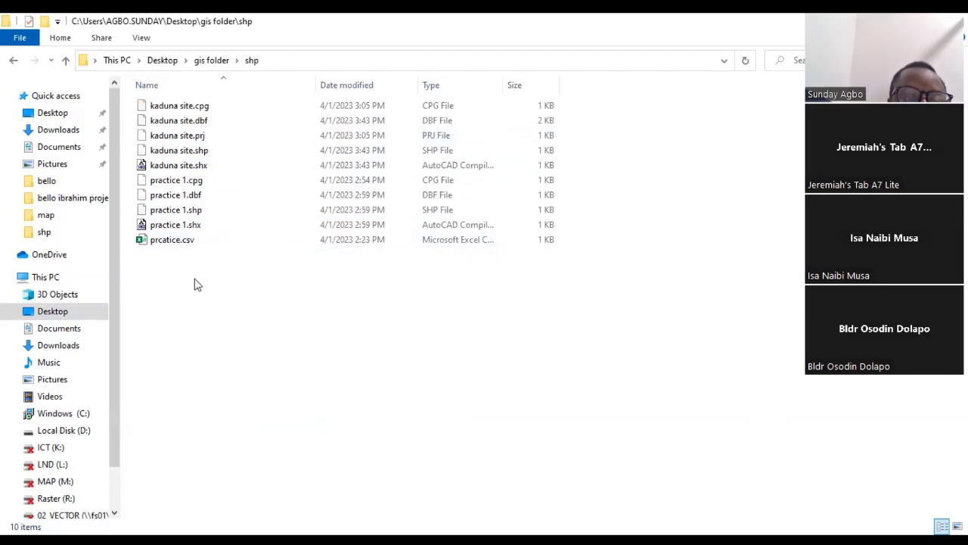
right_click(203, 303)
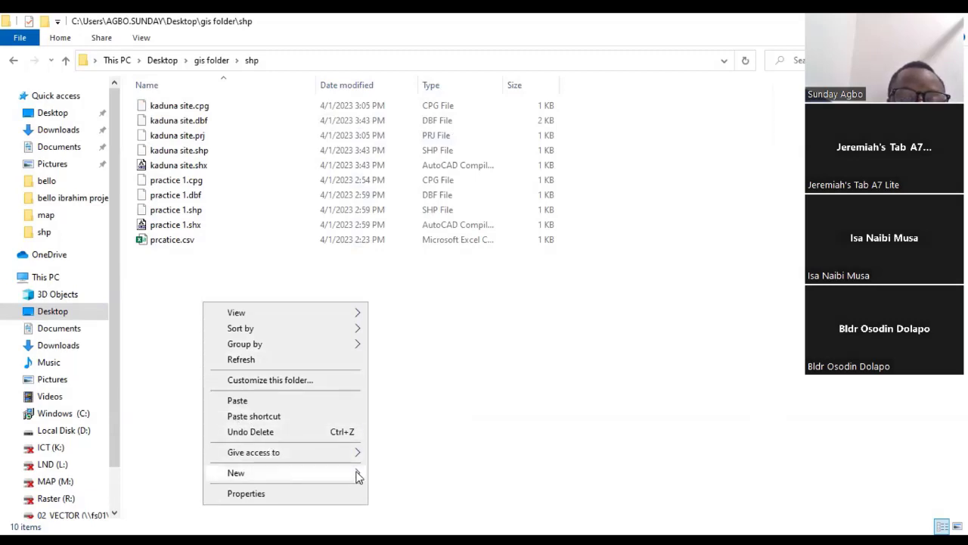
mouse_move(348, 477)
click(378, 279)
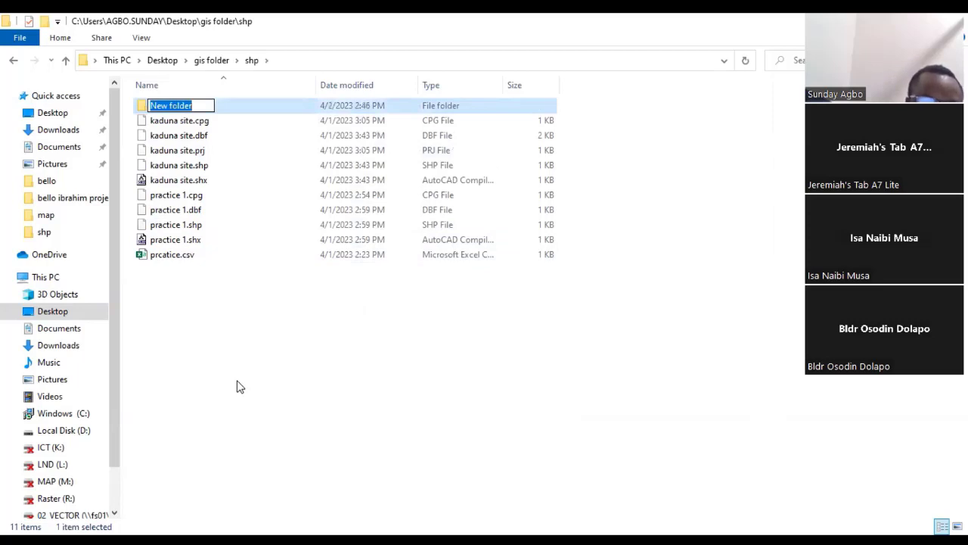
text(down)
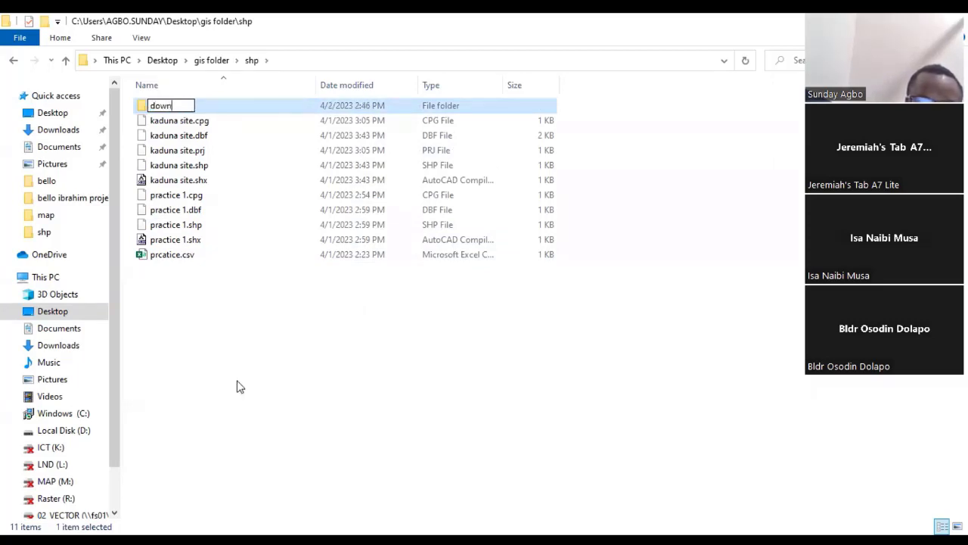
text(la)
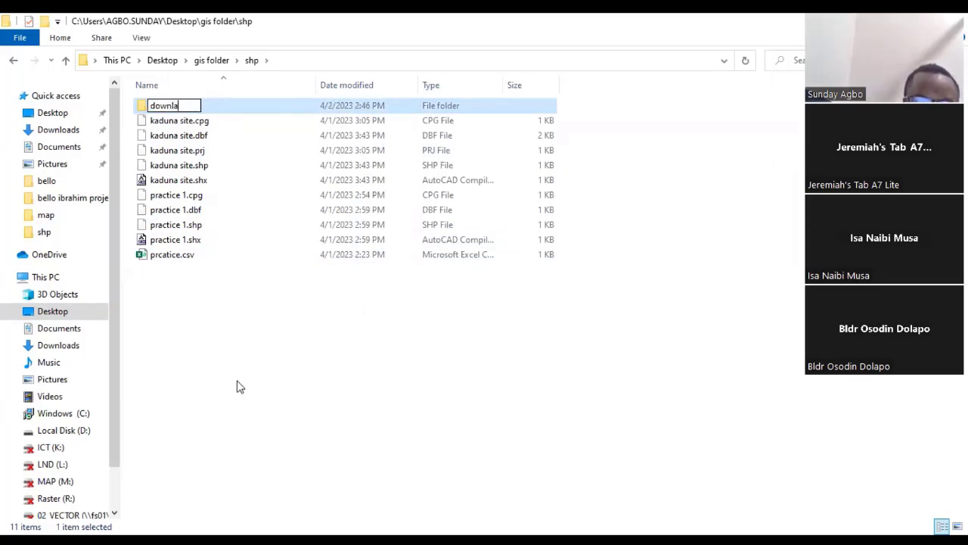
text(od)
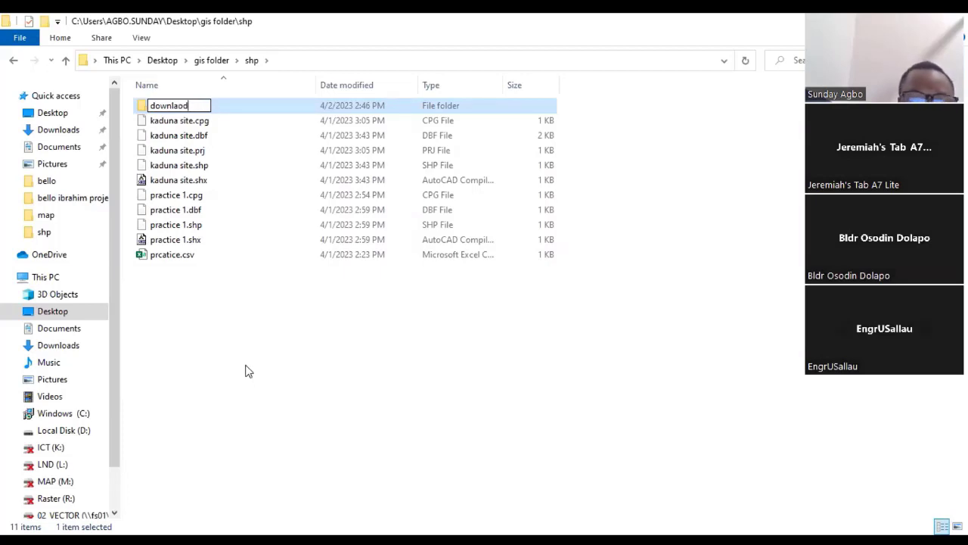
key(BackSpace)
key(BackSpace)
key(BackSpace)
text(o)
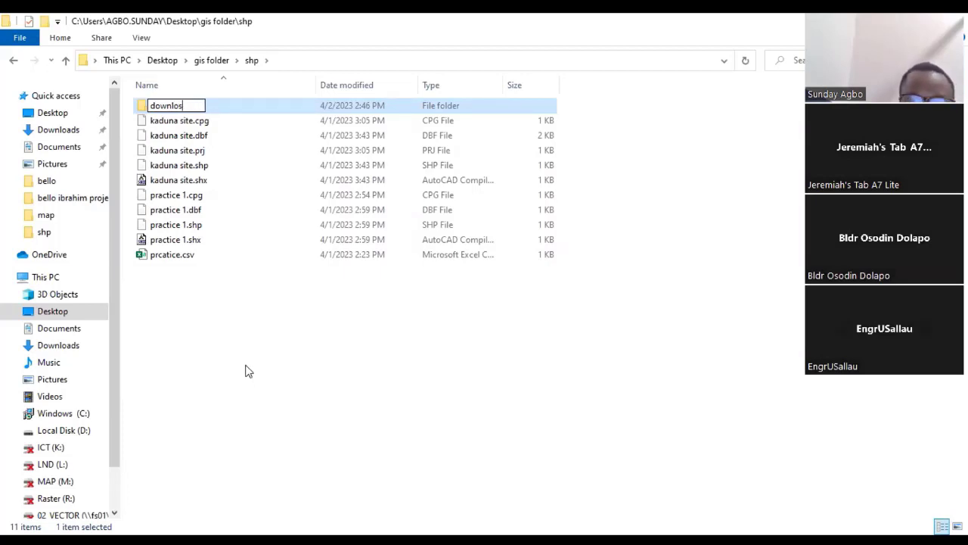
text(ad)
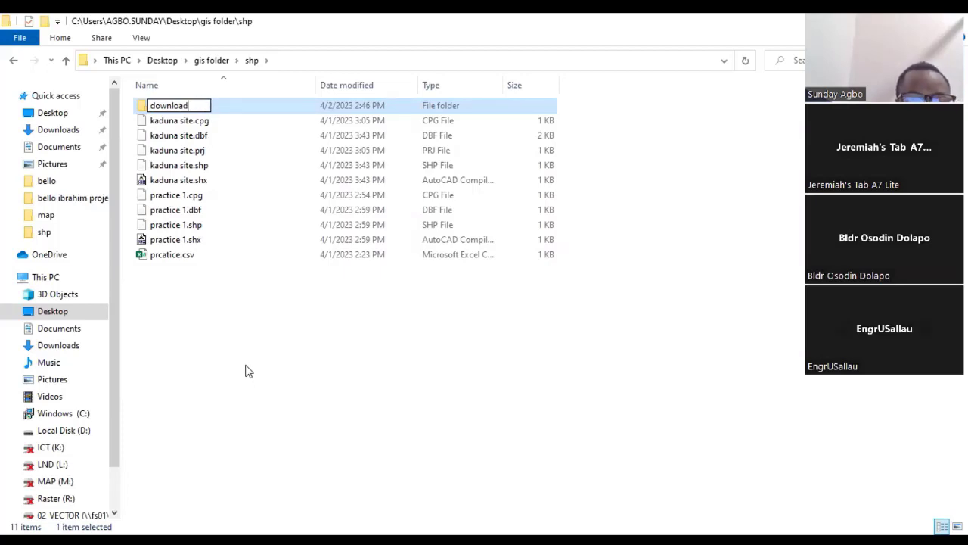
key(Return)
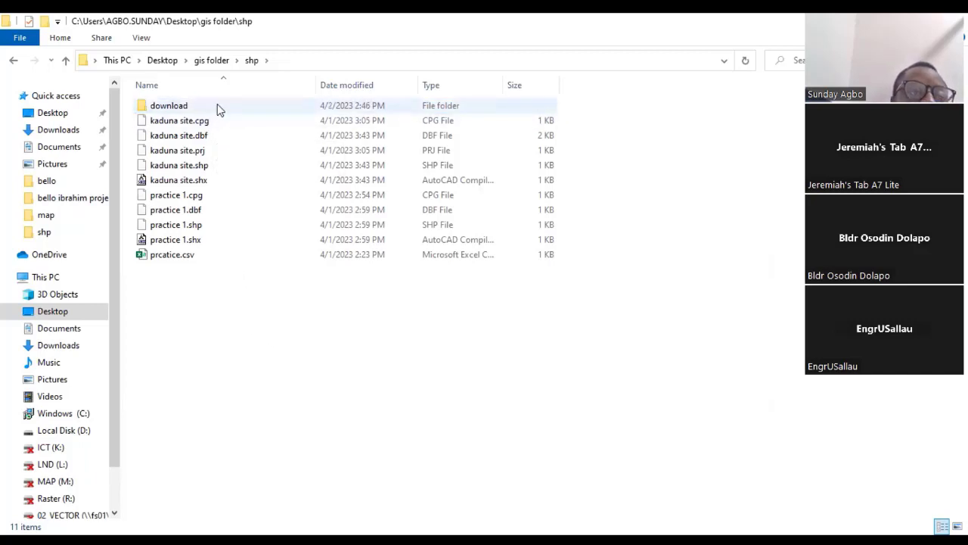
- Paste the three copied ZIP archives into the download folder and widen the Name column
double_click(217, 108)
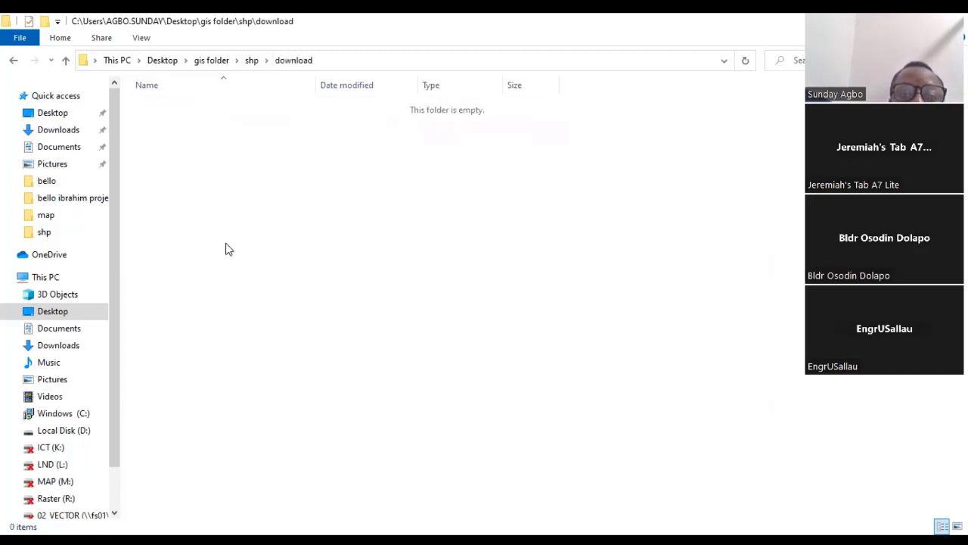
right_click(220, 218)
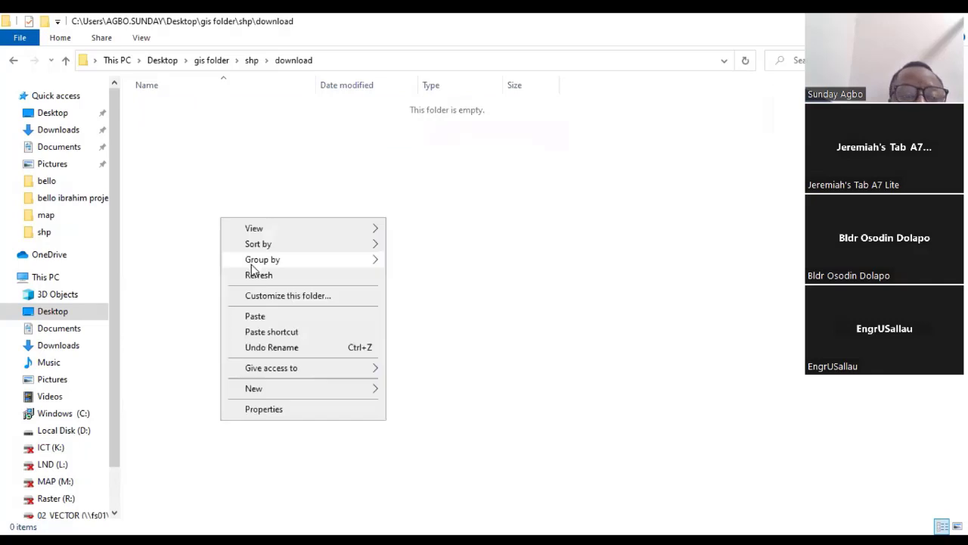
click(269, 317)
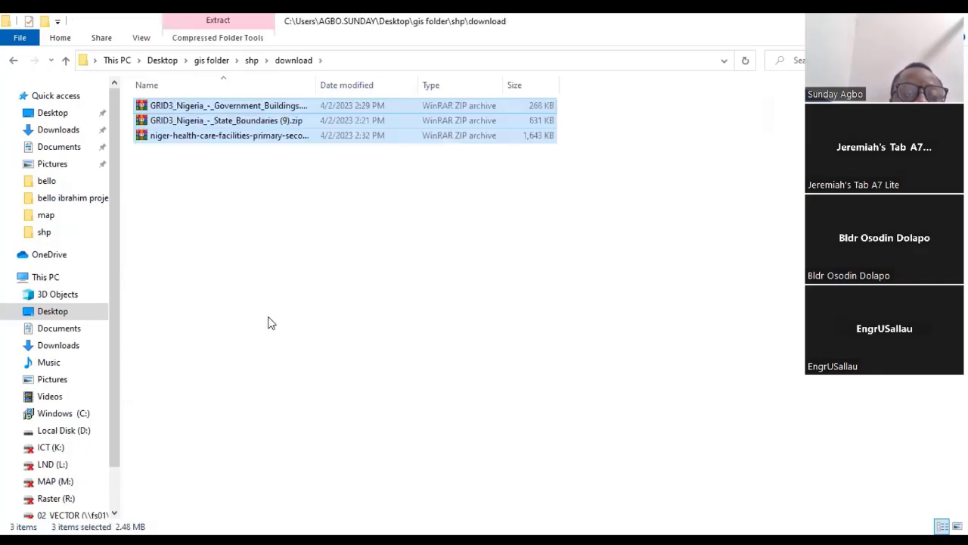
click(263, 237)
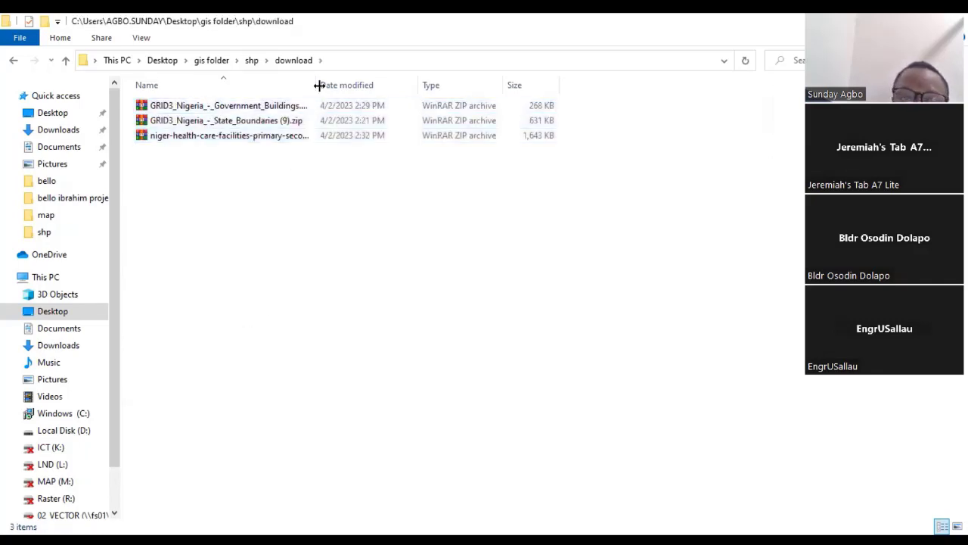
drag(319, 84, 376, 85)
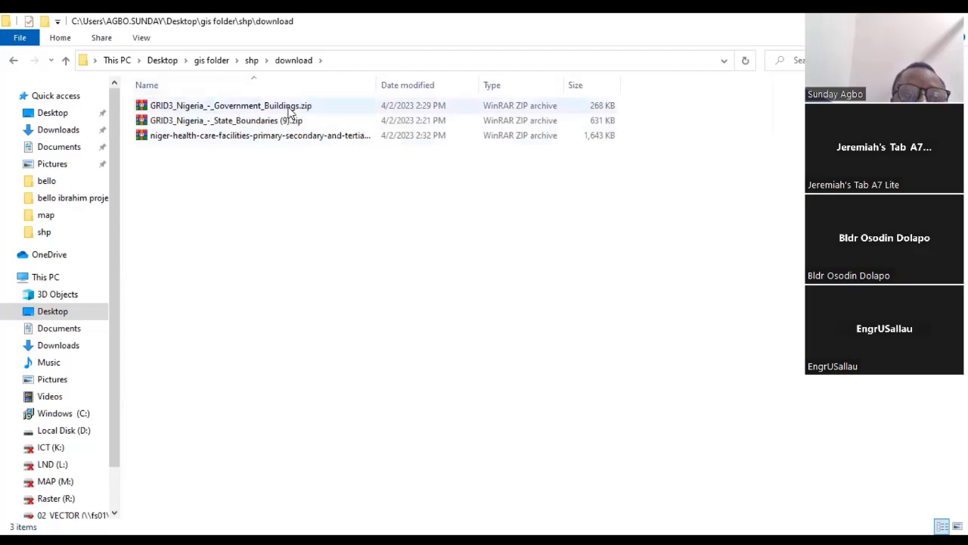
- Extract GRID3_Nigeria_-_State_Boundaries (9).zip directly into the download folder
click(287, 108)
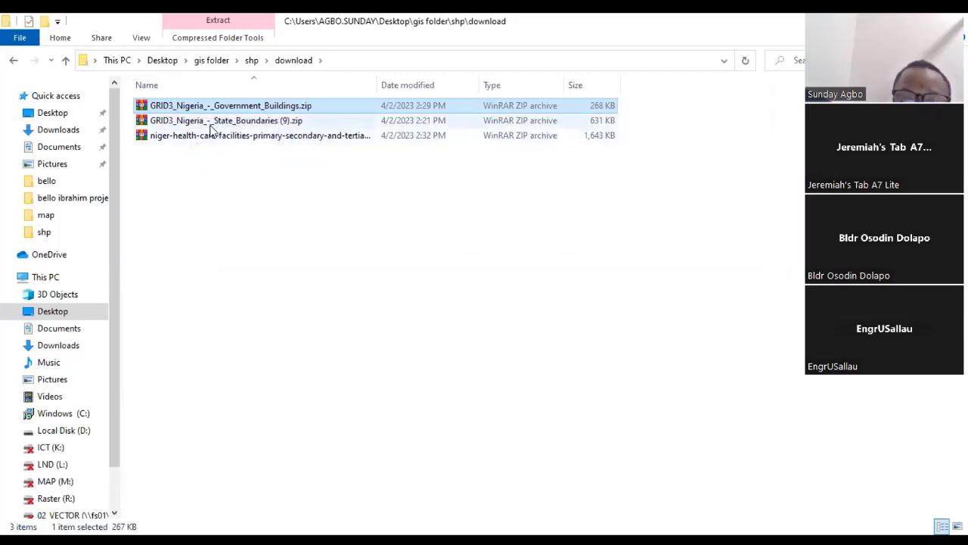
click(245, 167)
click(253, 125)
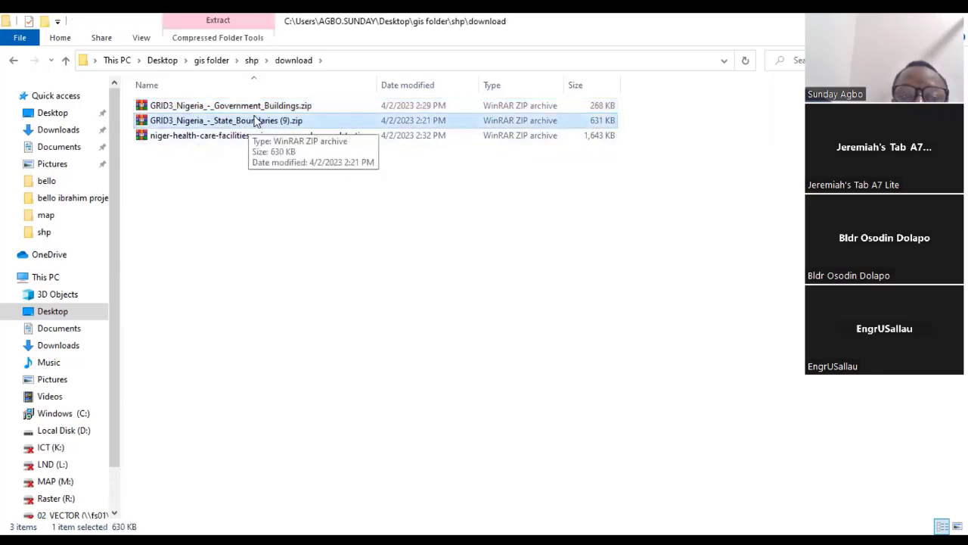
right_click(257, 125)
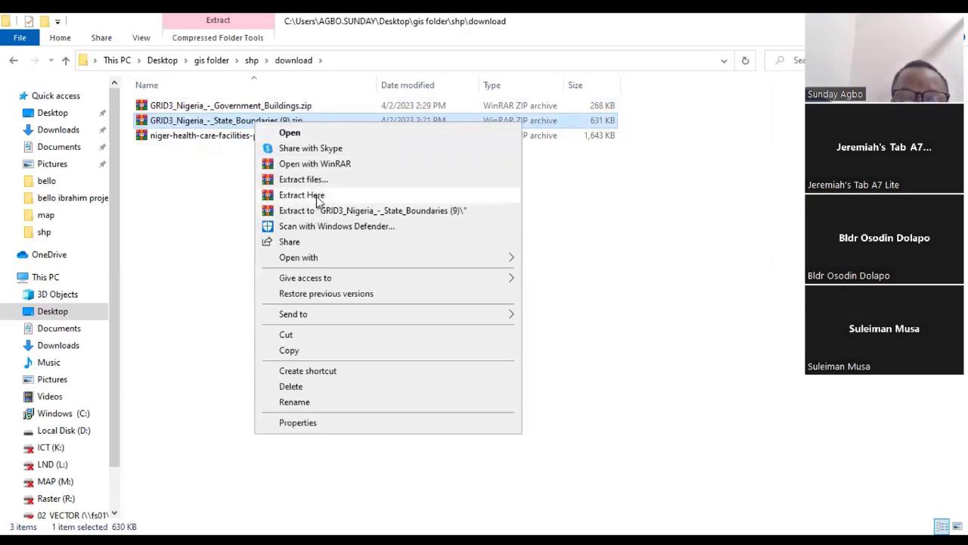
click(317, 198)
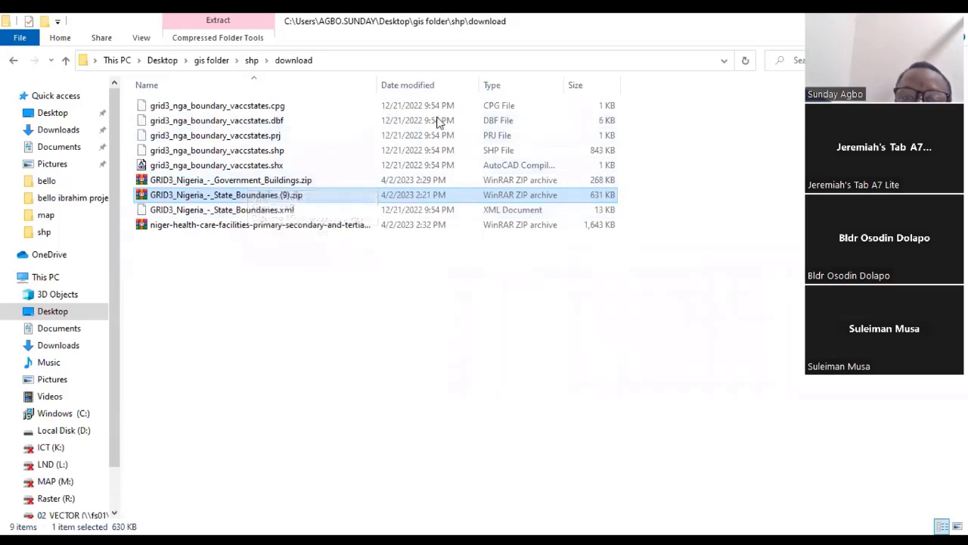
click(528, 107)
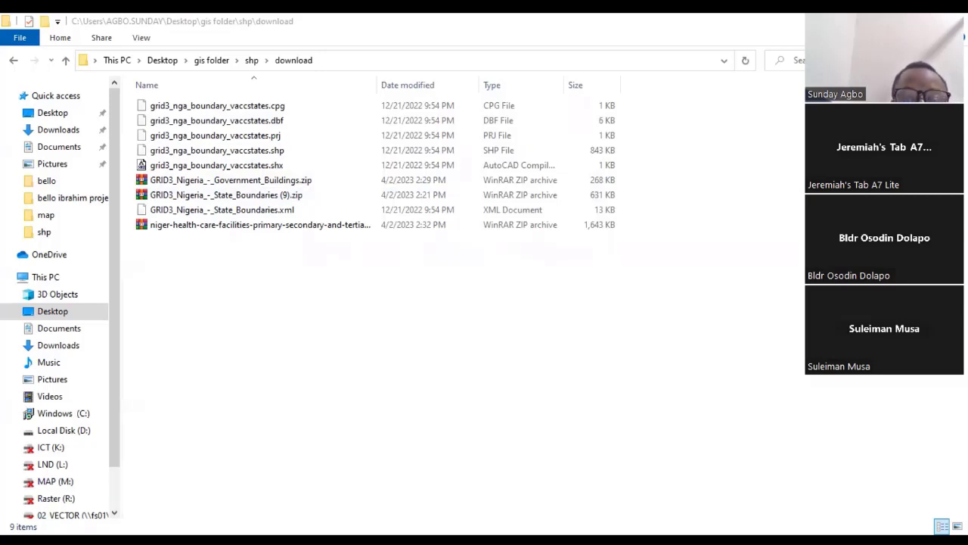
- Switch to QGIS and choose grid3_nga_boundary_vaccstates.shp from the download folder as the source for a new vector layer
key(alt+Tab)
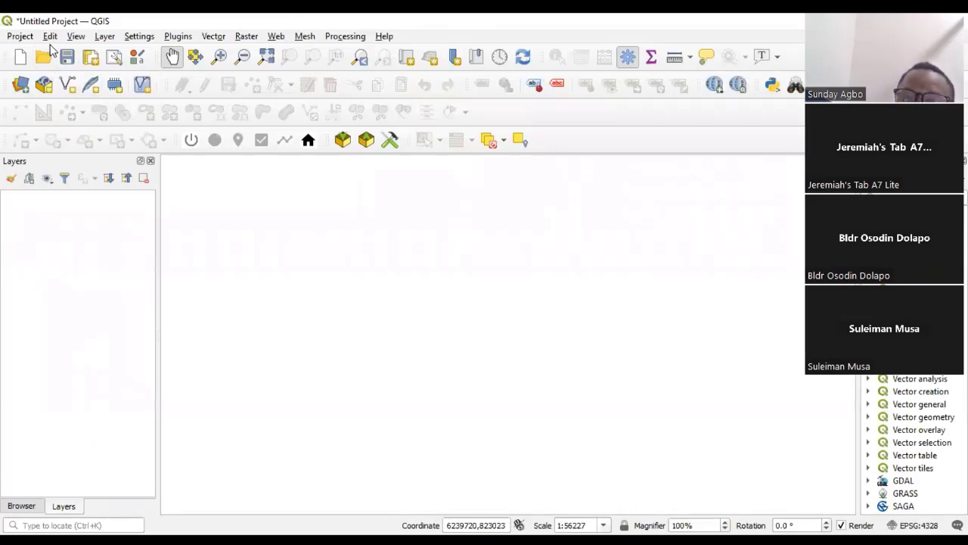
click(105, 36)
mouse_move(146, 70)
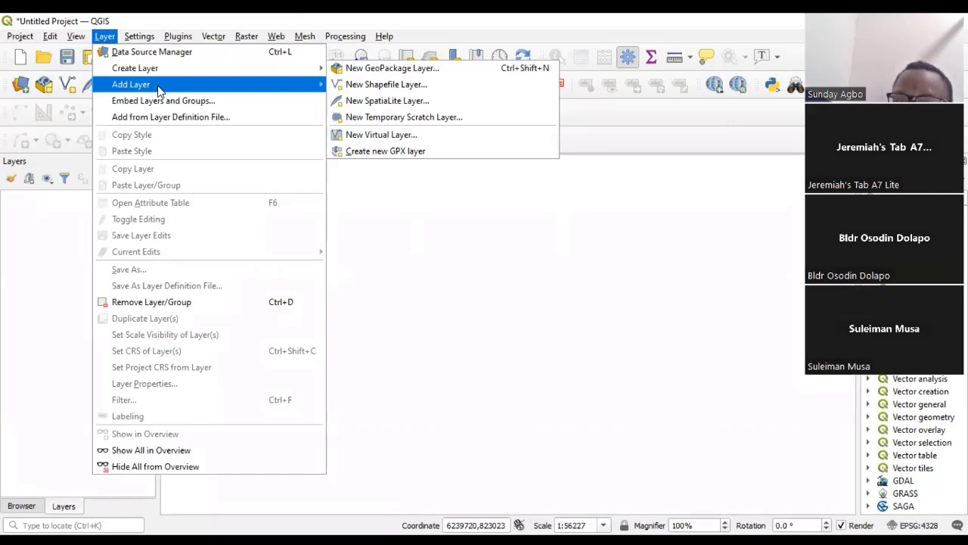
mouse_move(156, 89)
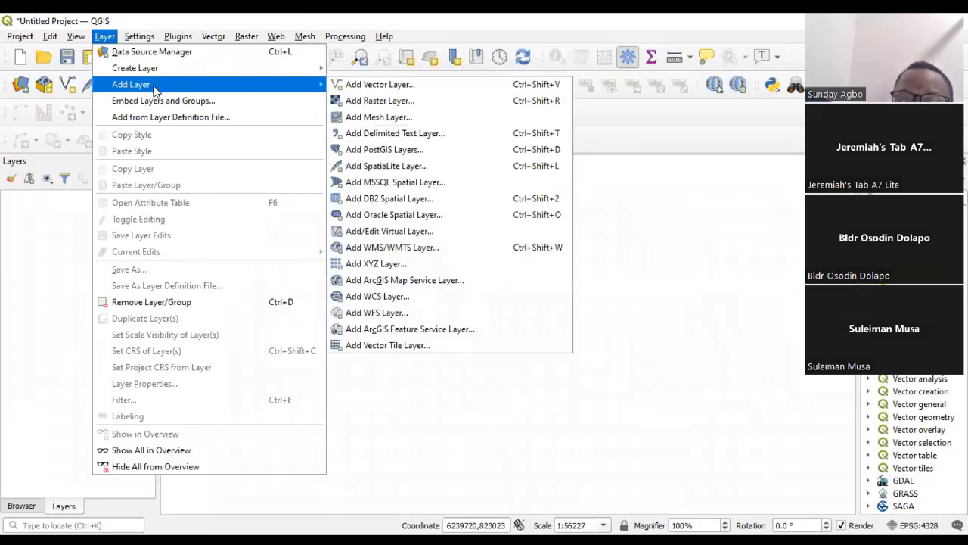
click(388, 85)
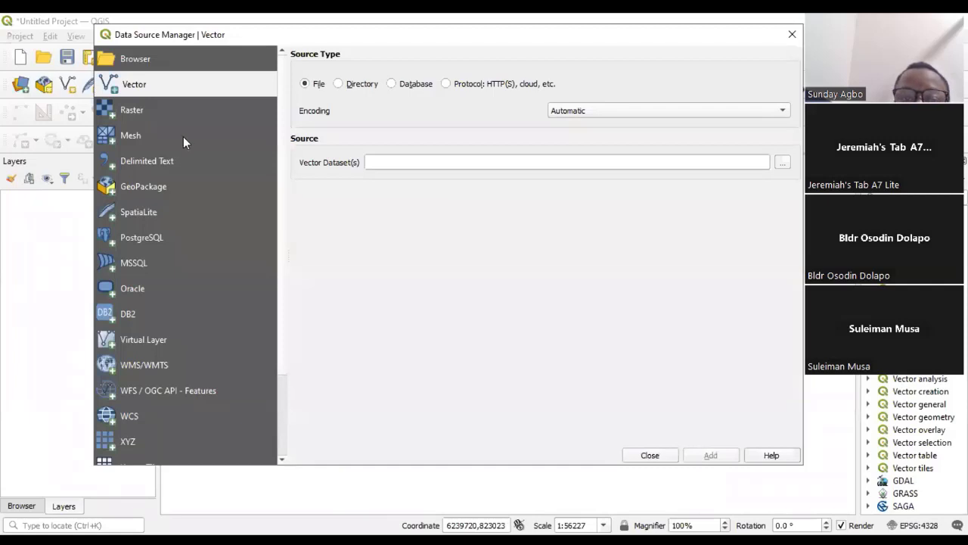
drag(240, 39, 183, 136)
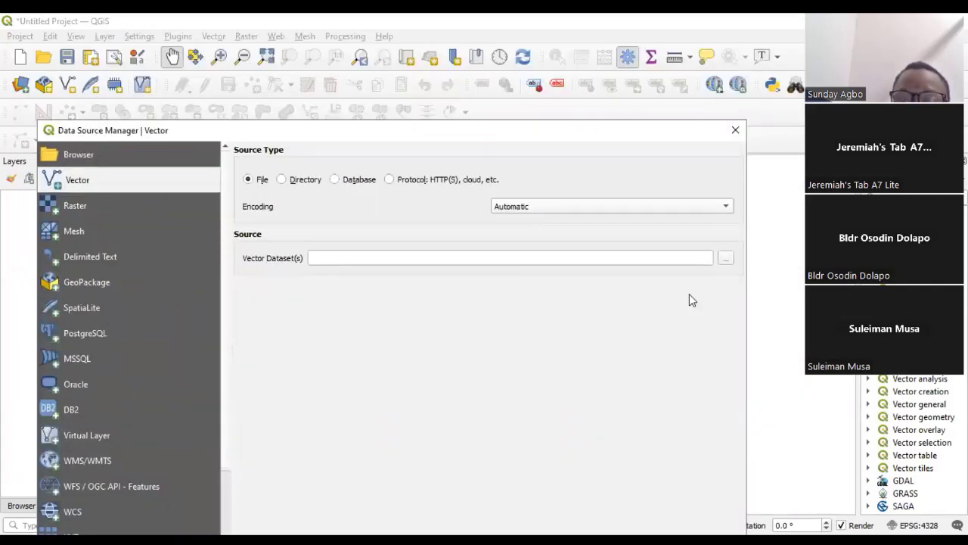
click(725, 261)
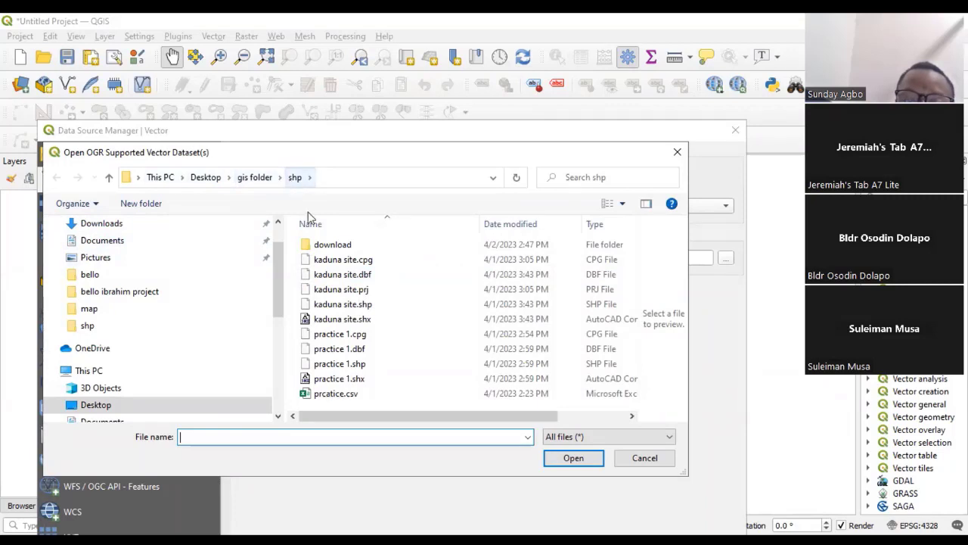
double_click(350, 245)
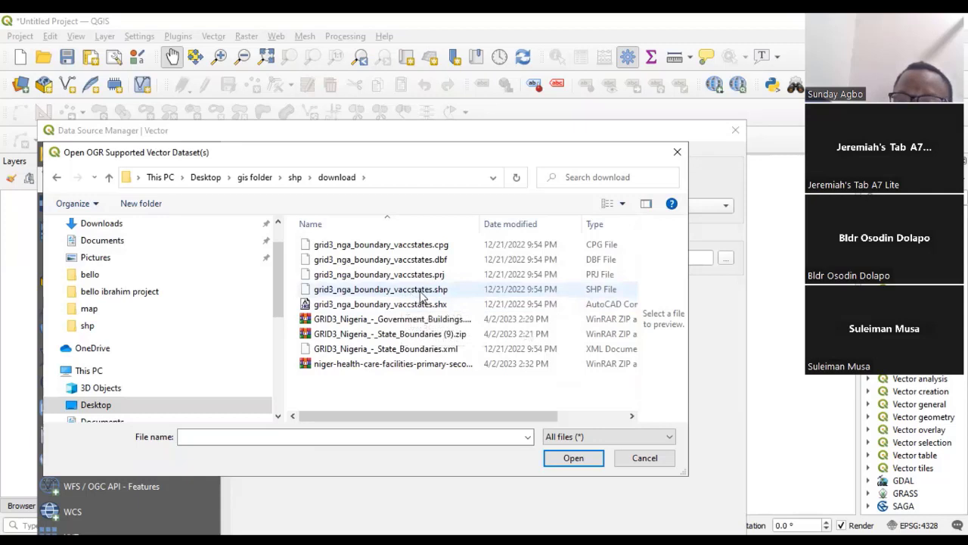
click(409, 291)
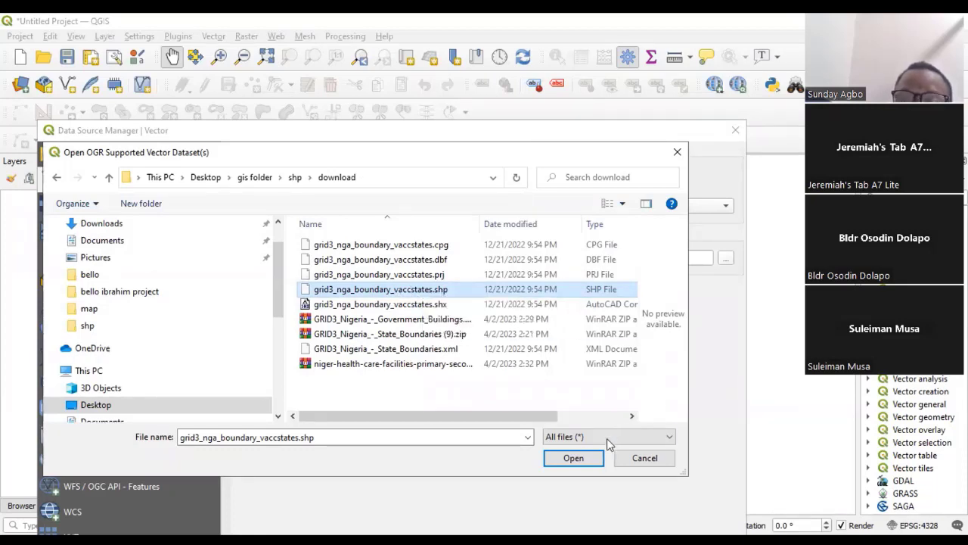
click(575, 458)
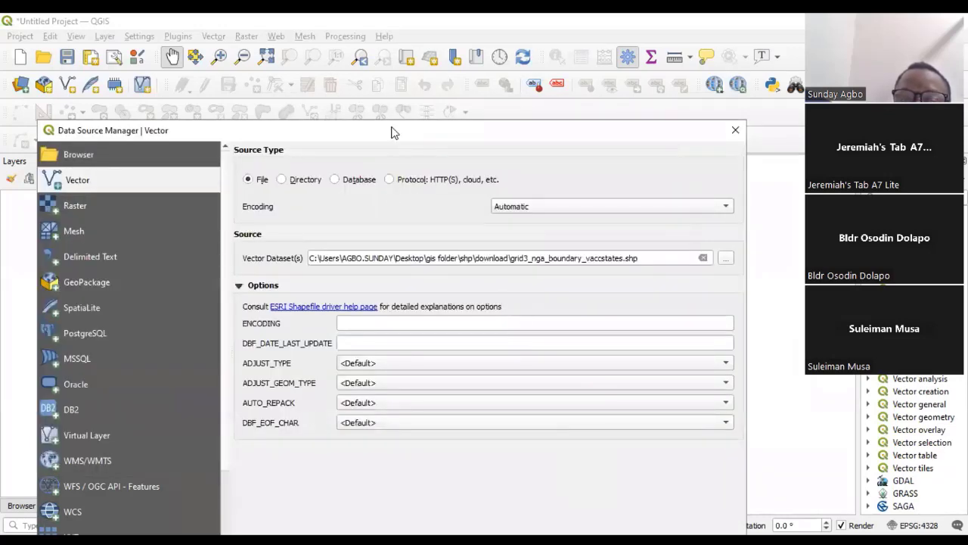
- Add the chosen state boundaries dataset to the project and close the Data Source Manager
drag(393, 130, 389, 71)
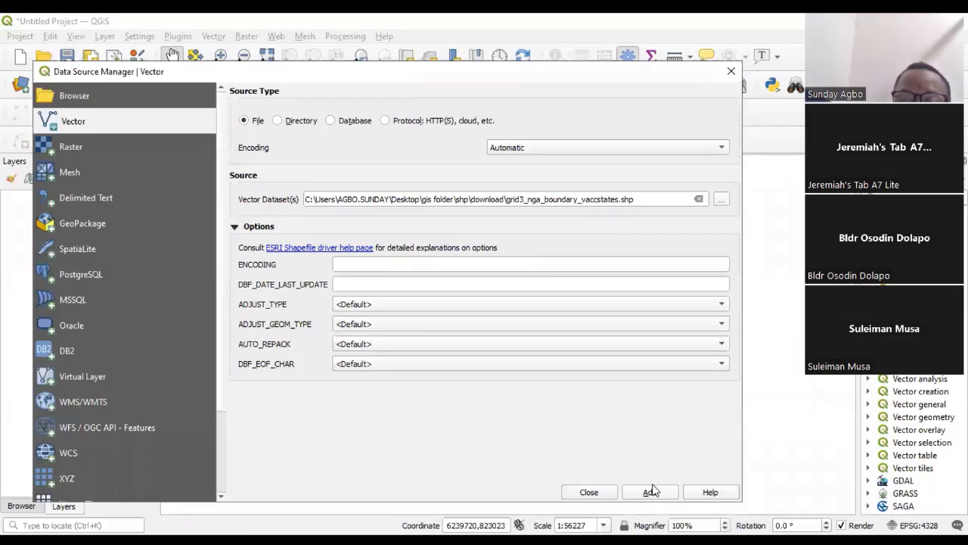
click(649, 493)
click(588, 492)
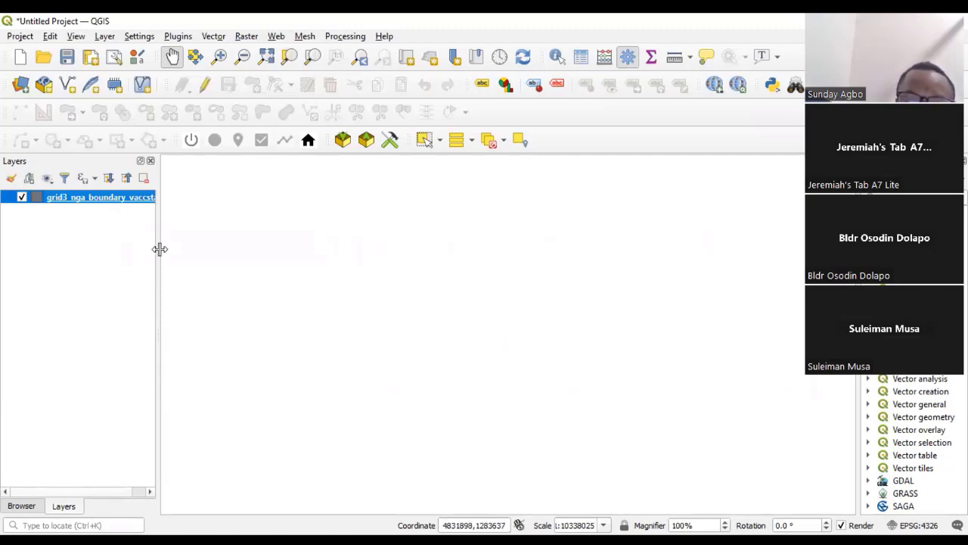
- Widen the Layers panel to show the full layer name and zoom the map to the state boundaries layer
drag(155, 249, 195, 255)
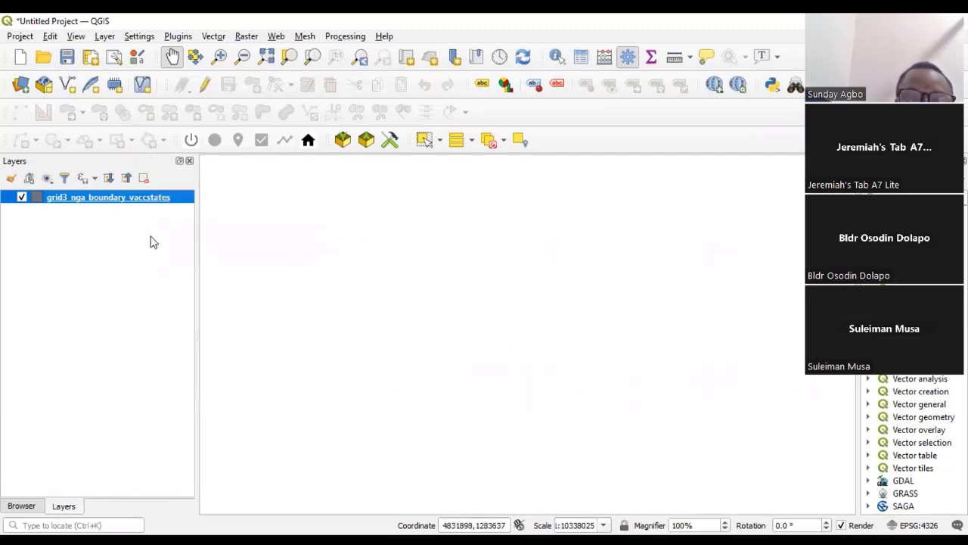
right_click(123, 198)
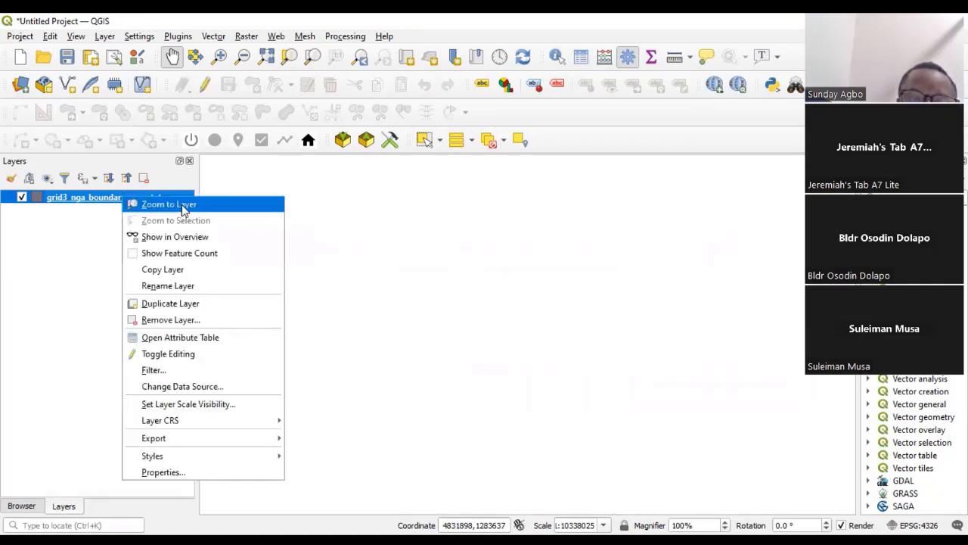
click(183, 210)
- Examine the Nigerian state boundaries on the map at several zoom levels
scroll(506, 324, down, 2)
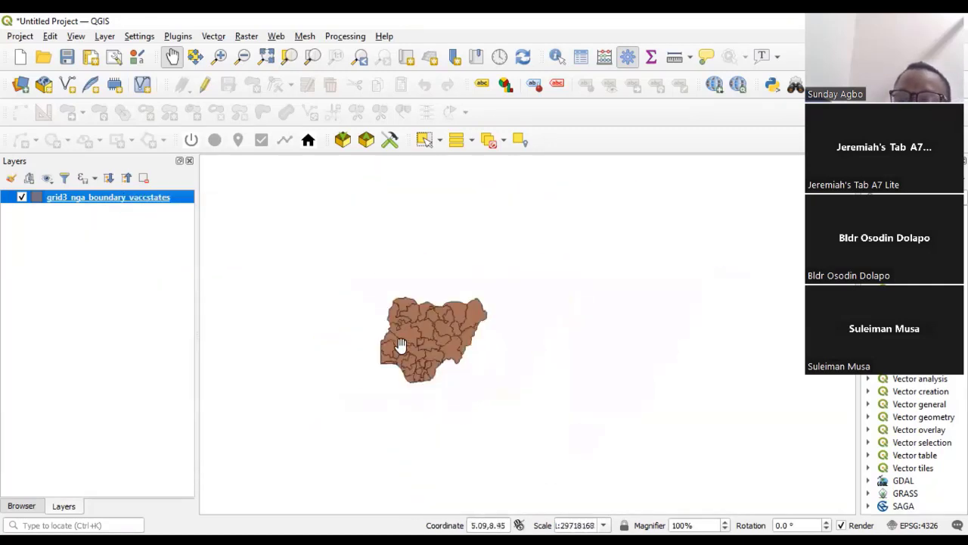
scroll(431, 346, up, 3)
scroll(469, 353, down, 2)
scroll(439, 329, up, 2)
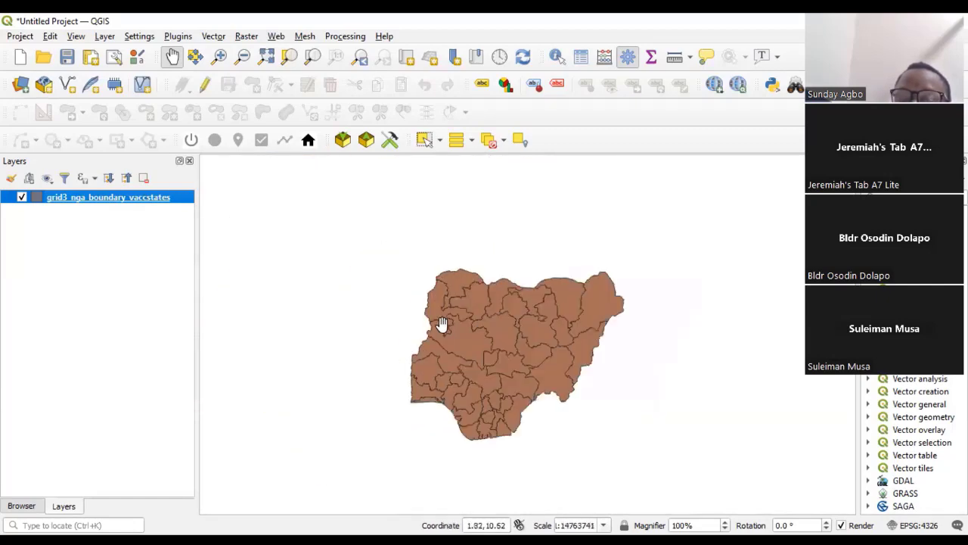
scroll(458, 344, down, 2)
scroll(462, 354, up, 1)
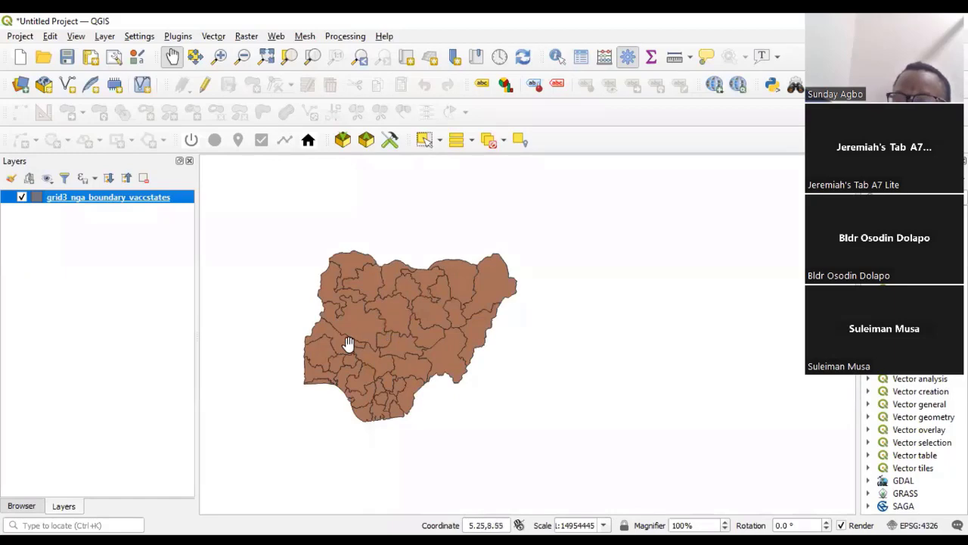
scroll(333, 318, up, 2)
scroll(394, 335, down, 2)
scroll(402, 358, up, 2)
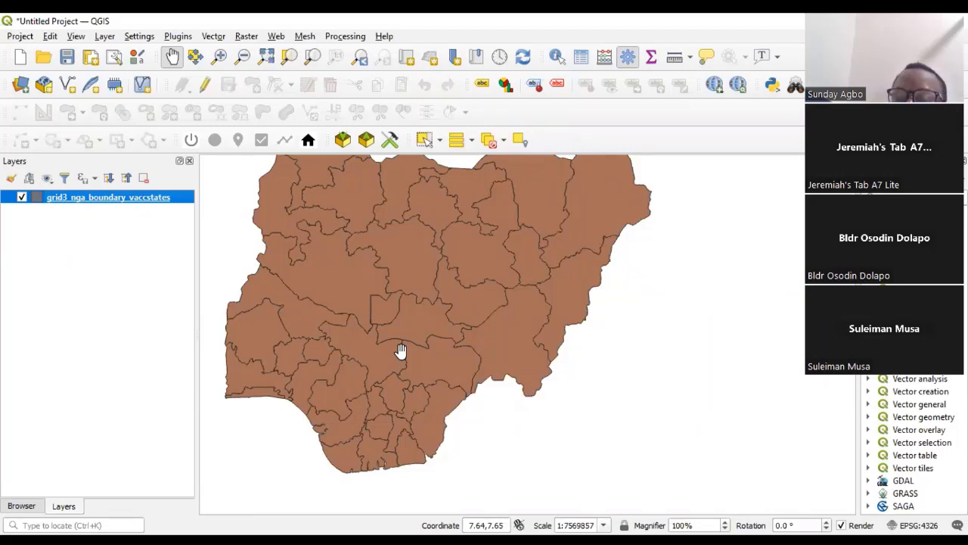
scroll(421, 389, down, 2)
scroll(399, 383, up, 2)
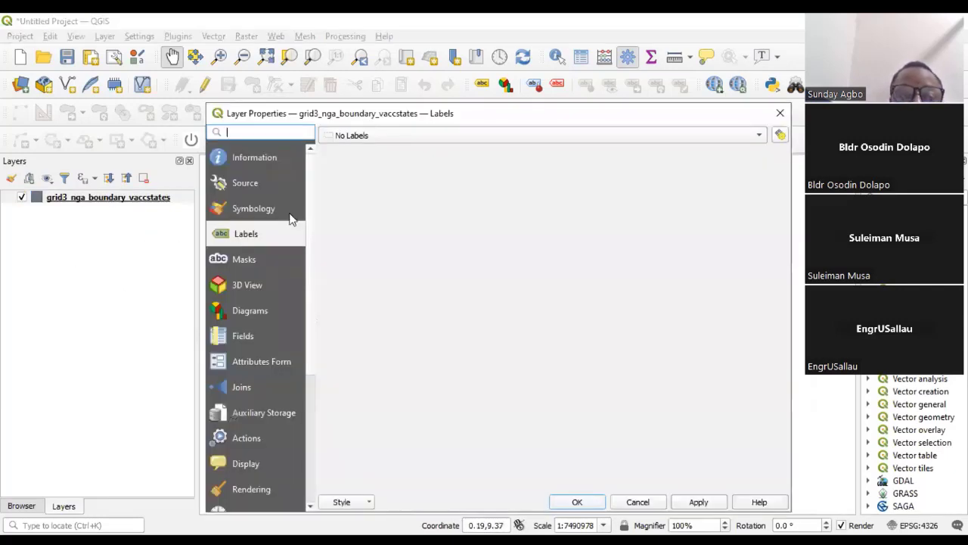
- Set the Simple Fill color of the state boundaries layer to light blue in its symbology
click(248, 207)
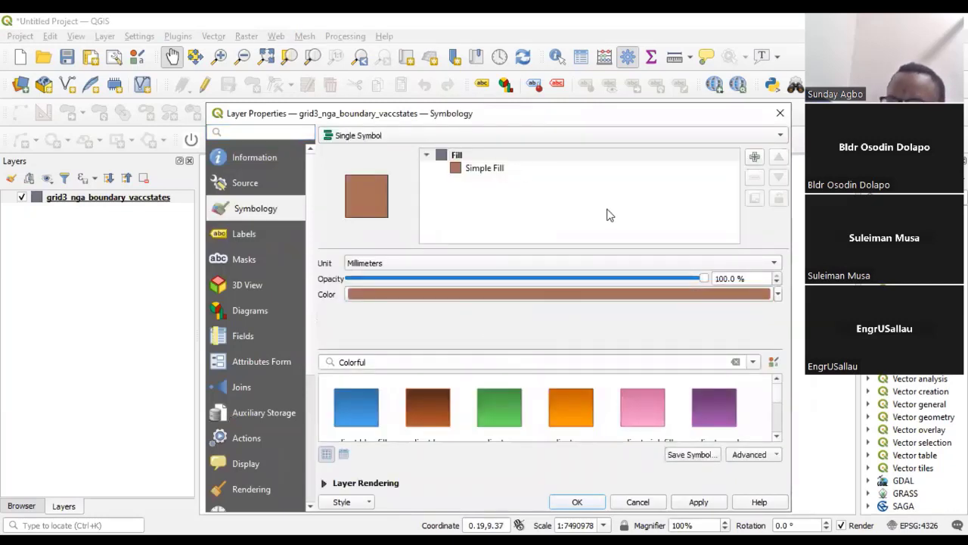
click(483, 169)
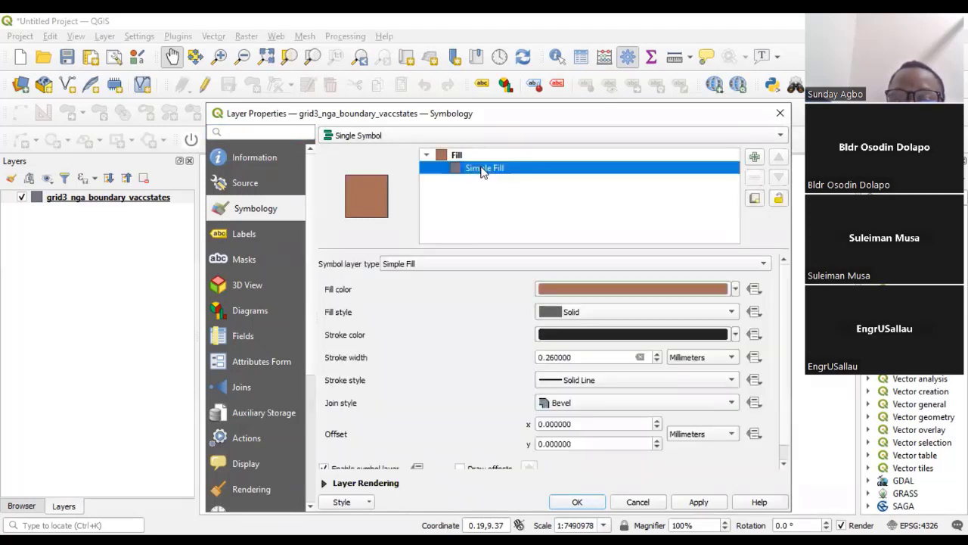
click(735, 288)
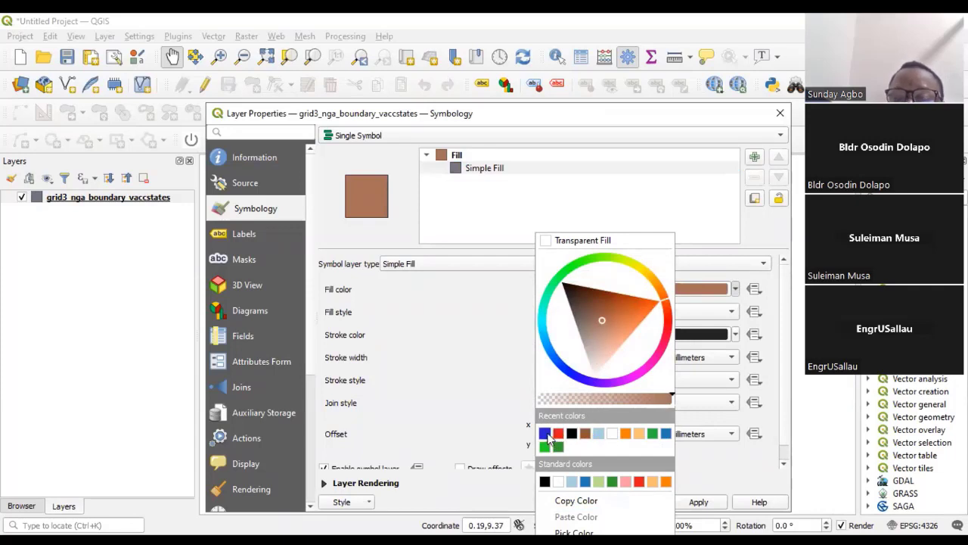
click(599, 432)
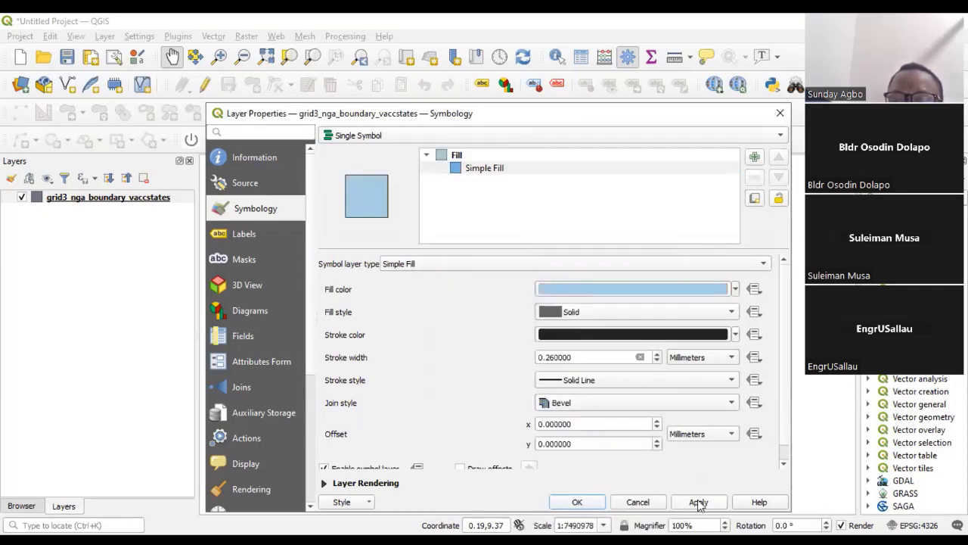
click(588, 504)
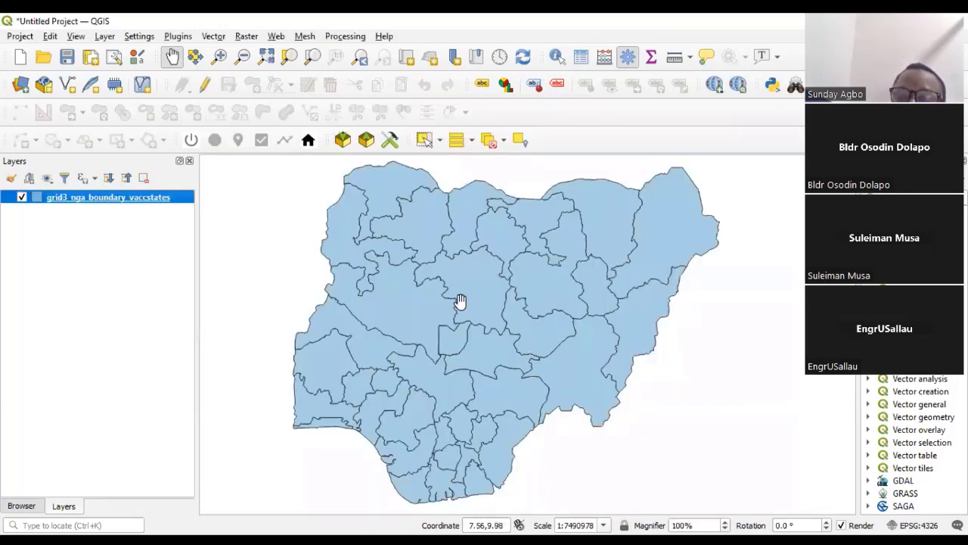
- Label the state boundaries layer with Single Labels using the statename field
scroll(460, 301, up, 2)
scroll(458, 310, down, 4)
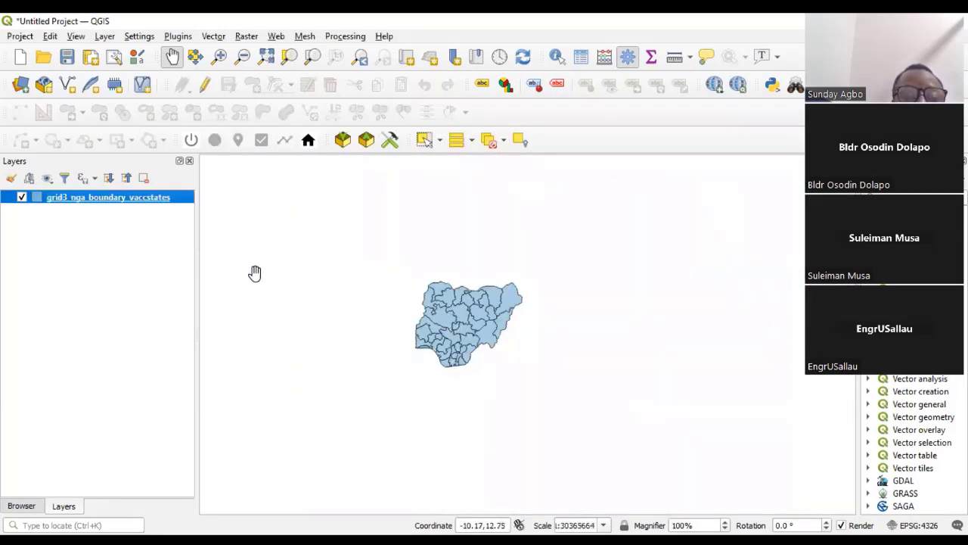
double_click(106, 198)
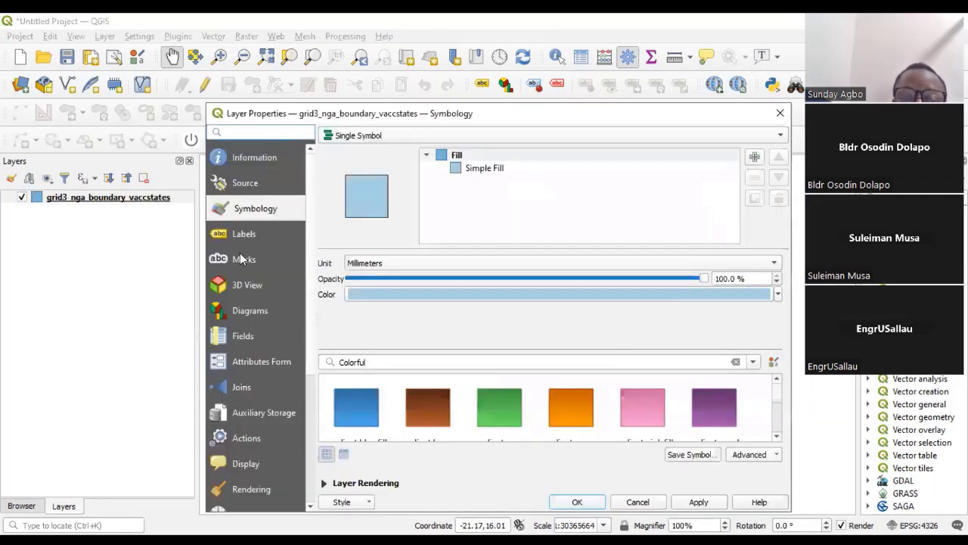
click(252, 235)
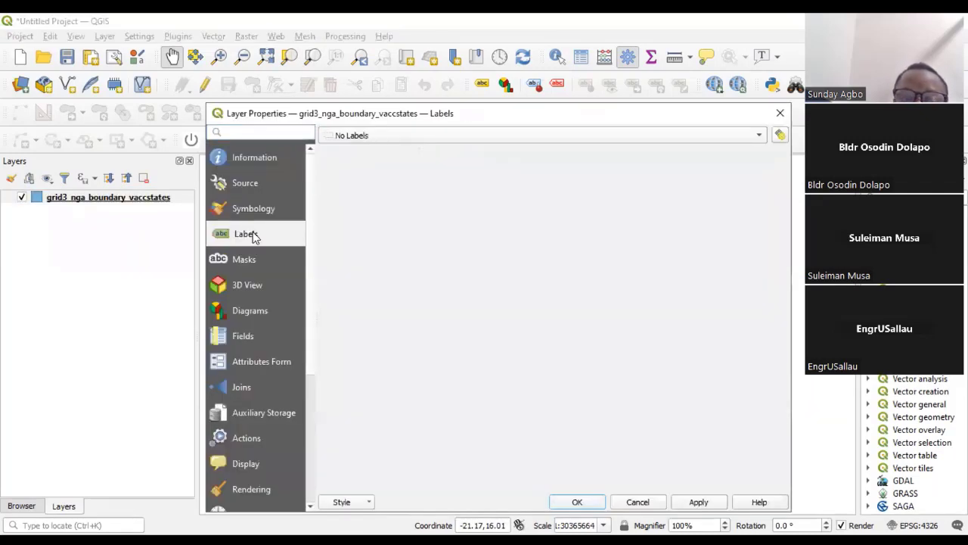
click(484, 139)
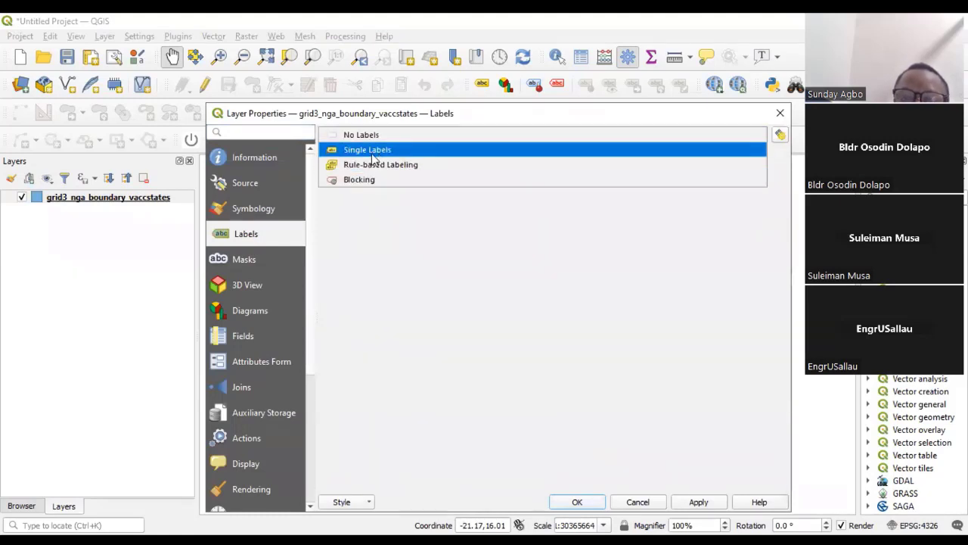
click(401, 151)
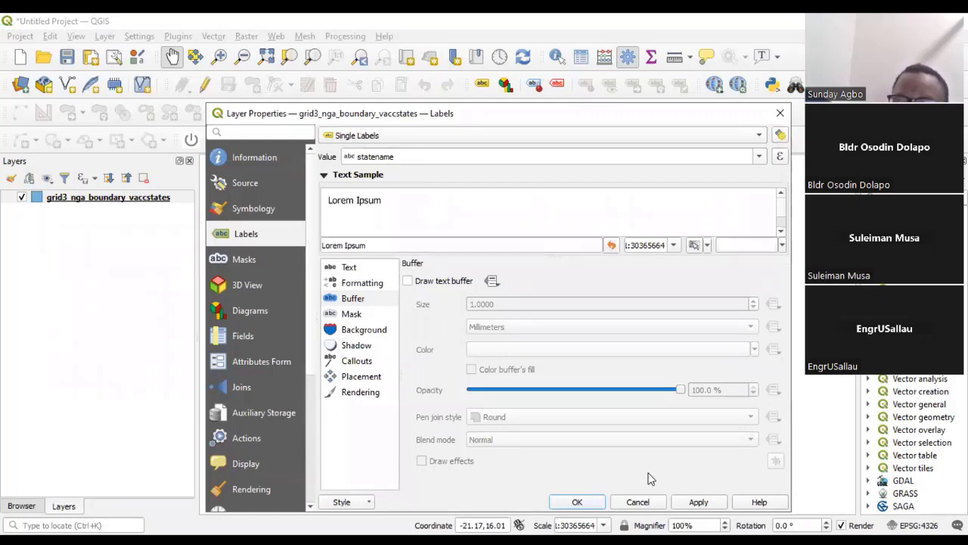
click(578, 502)
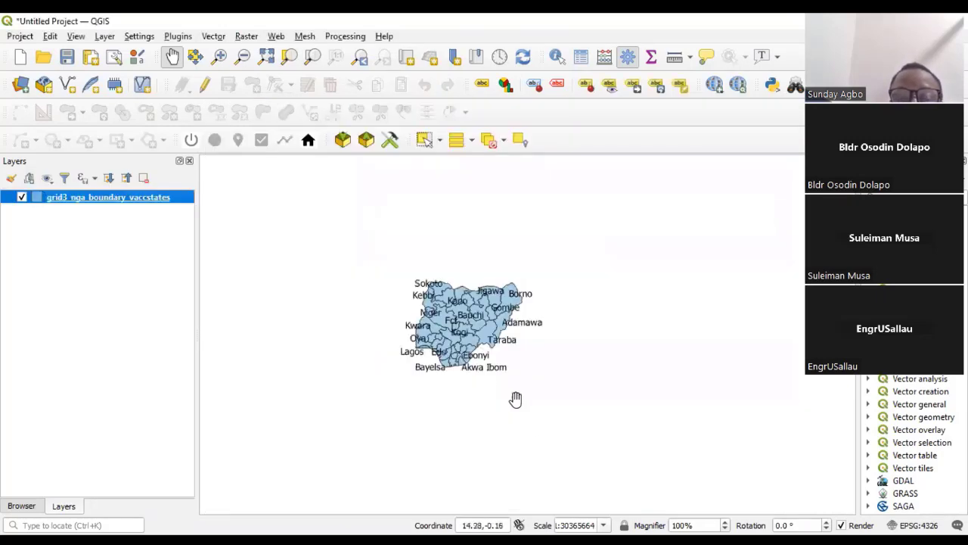
- Select the Nasarawa state polygon on the map with the Select Features tool
scroll(465, 331, up, 2)
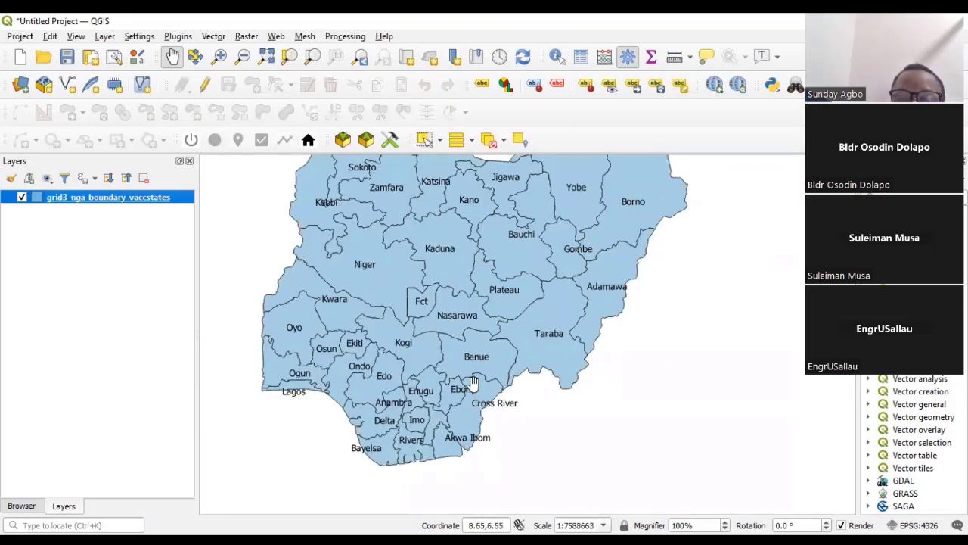
scroll(437, 357, down, 2)
scroll(428, 349, up, 2)
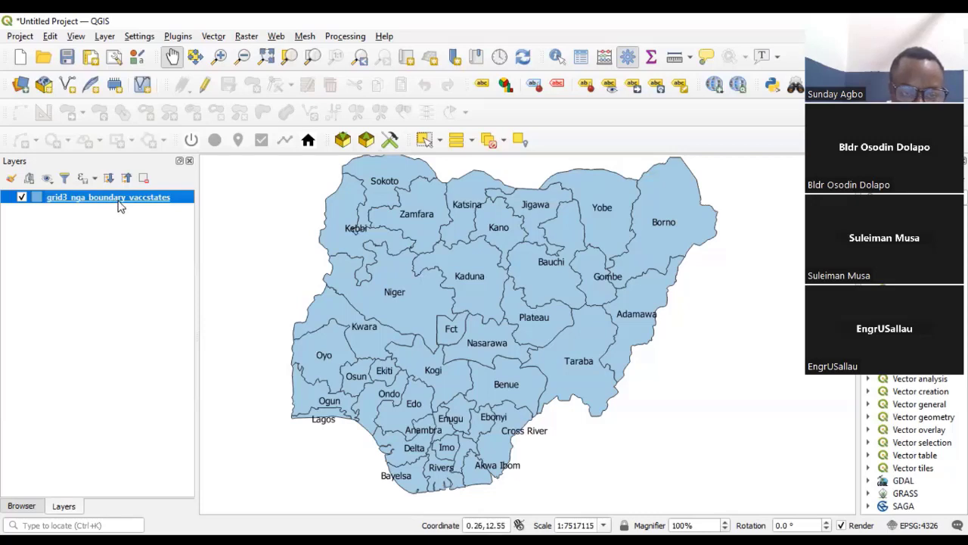
click(426, 142)
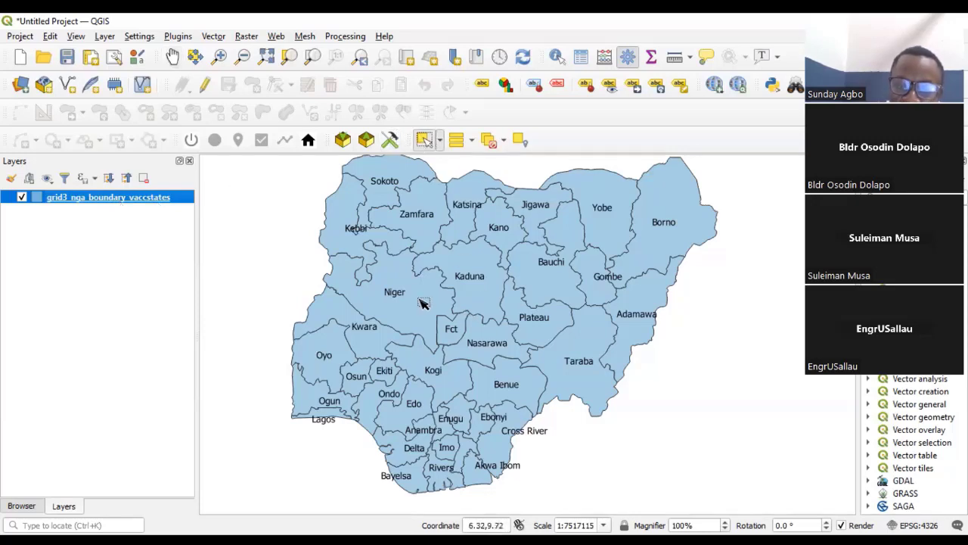
scroll(487, 310, up, 1)
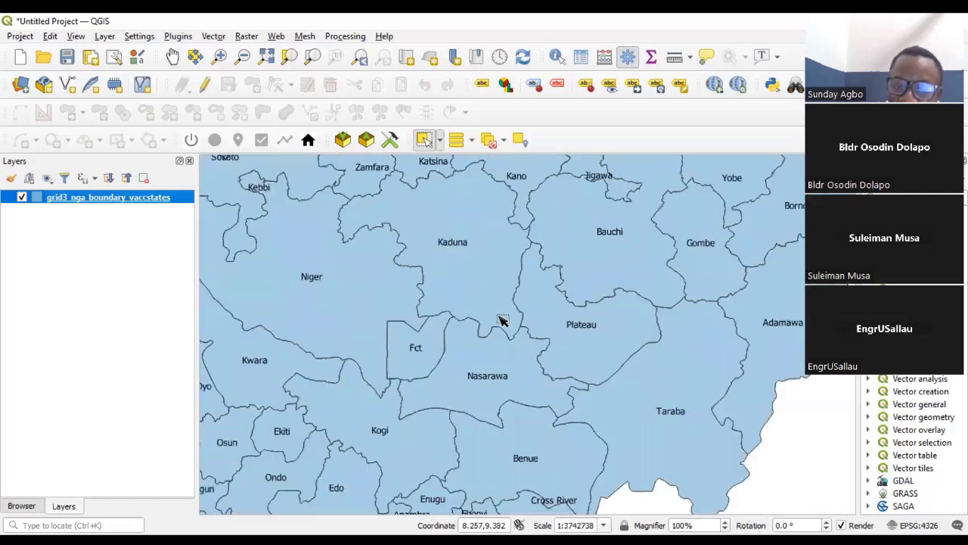
scroll(453, 352, down, 1)
scroll(465, 371, up, 1)
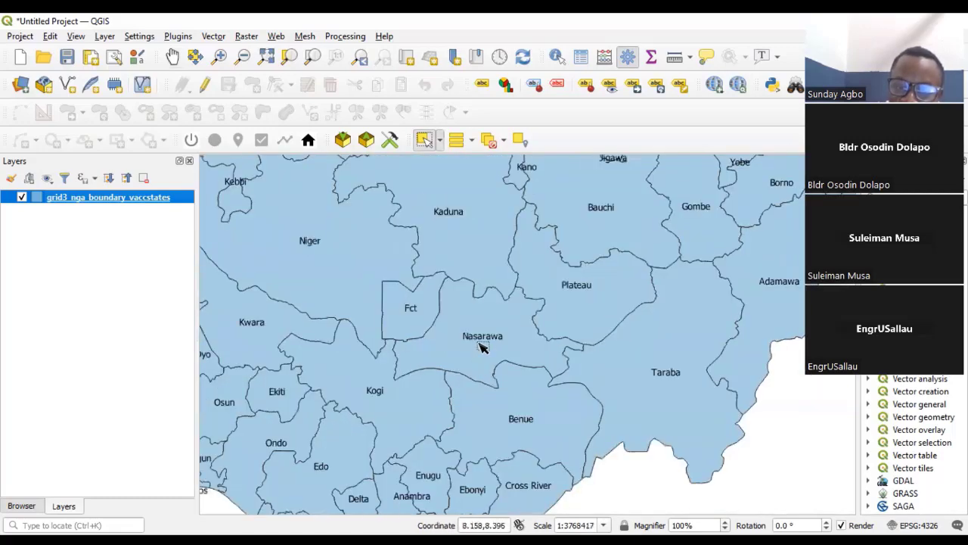
click(482, 347)
scroll(418, 355, down, 2)
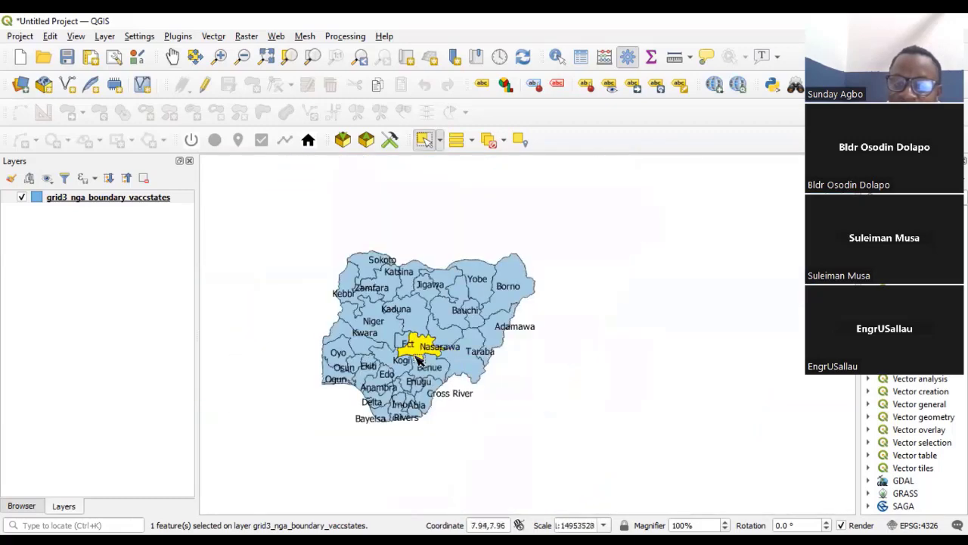
- Clear the selection of the Nasarawa state polygon on the map
scroll(417, 357, up, 2)
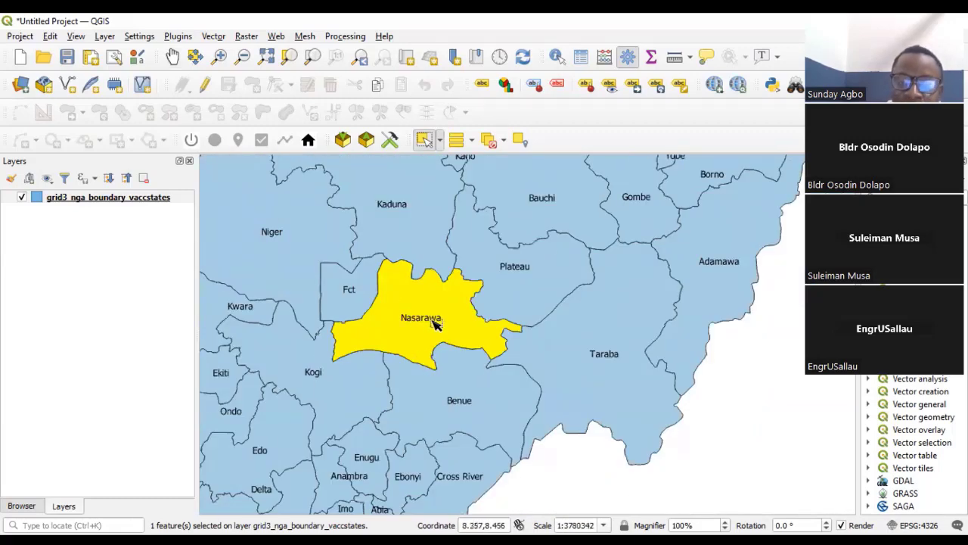
scroll(427, 319, down, 2)
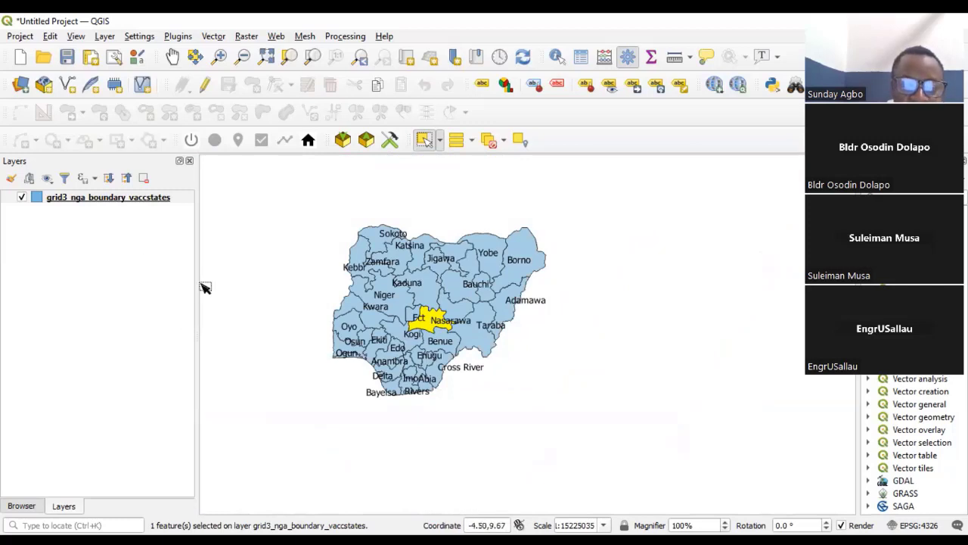
click(251, 299)
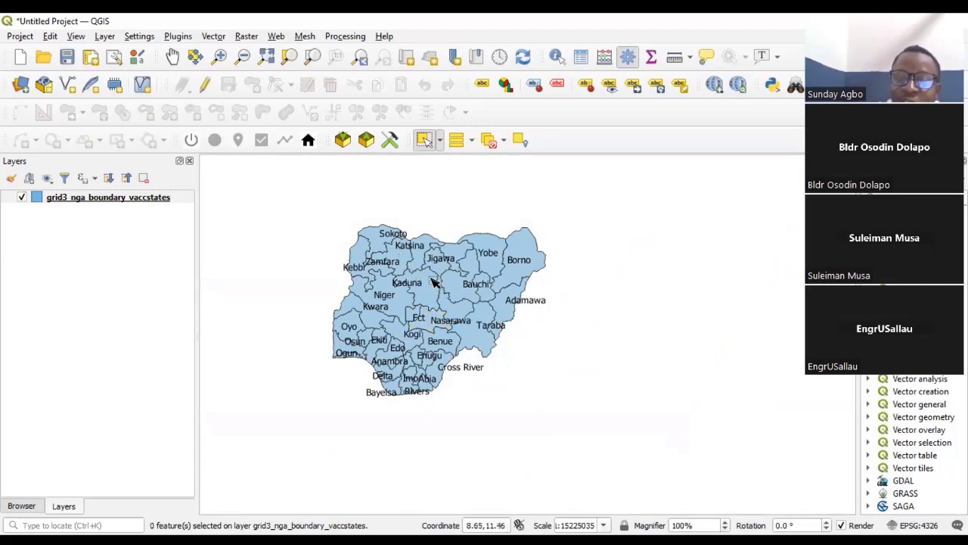
scroll(394, 311, up, 1)
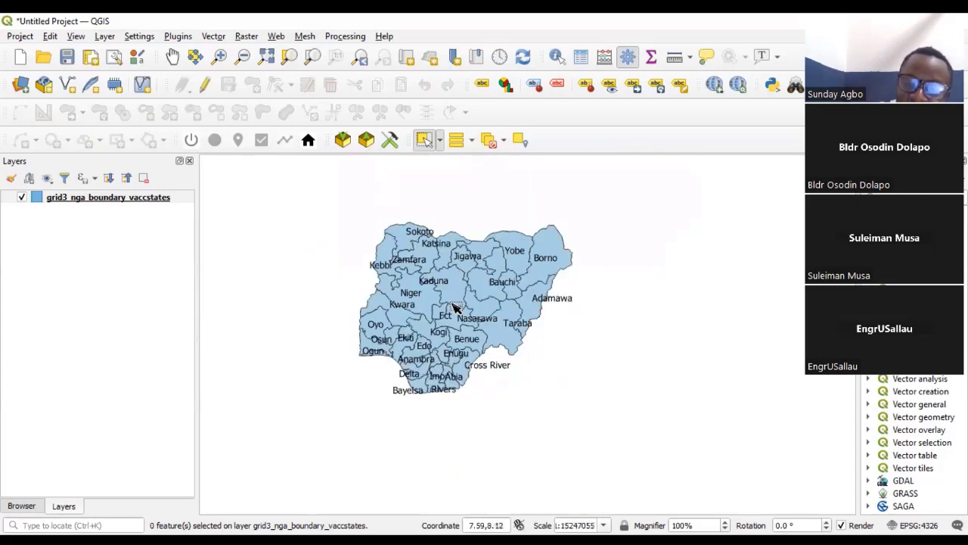
scroll(452, 326, down, 1)
scroll(451, 263, up, 1)
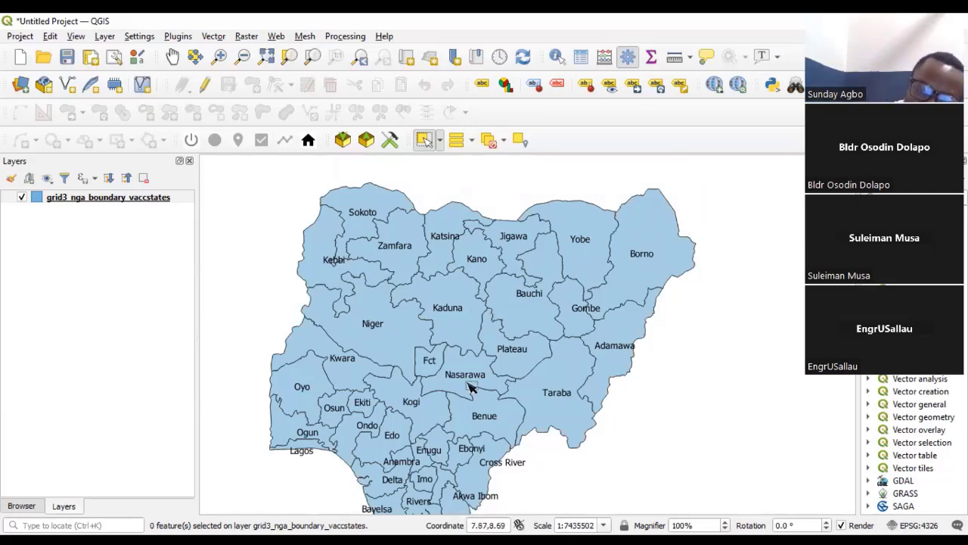
scroll(479, 353, down, 2)
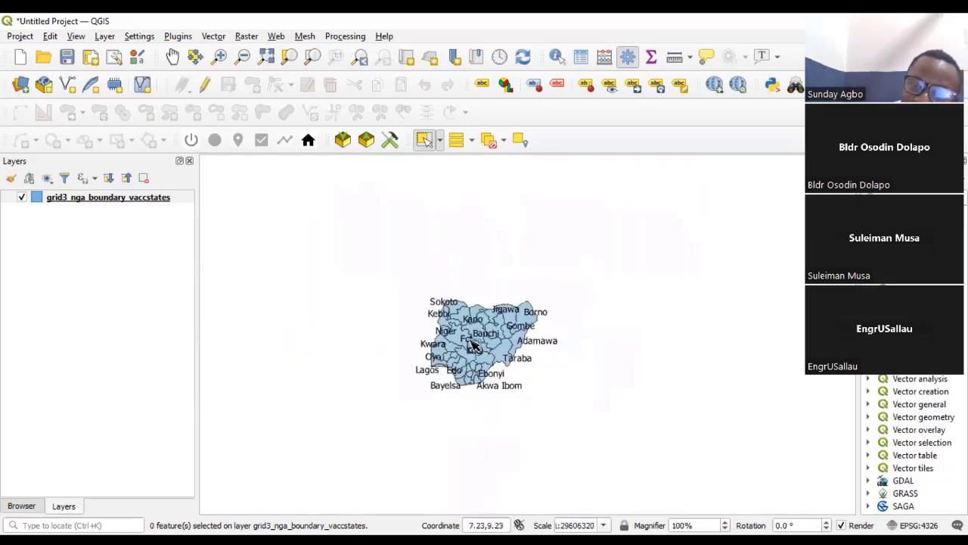
scroll(484, 328, up, 2)
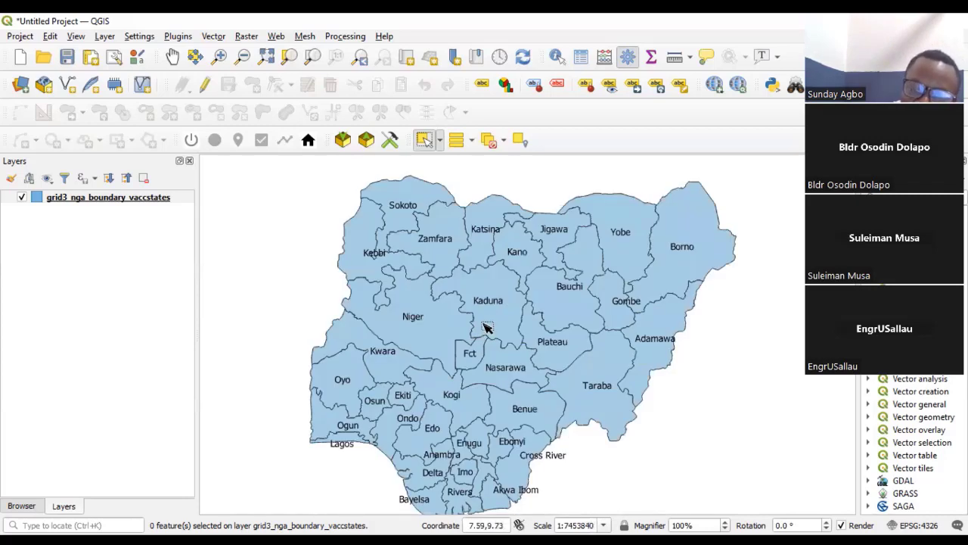
- Set the symbology of the state boundaries layer to Categorized, using the statename field as the value
click(118, 197)
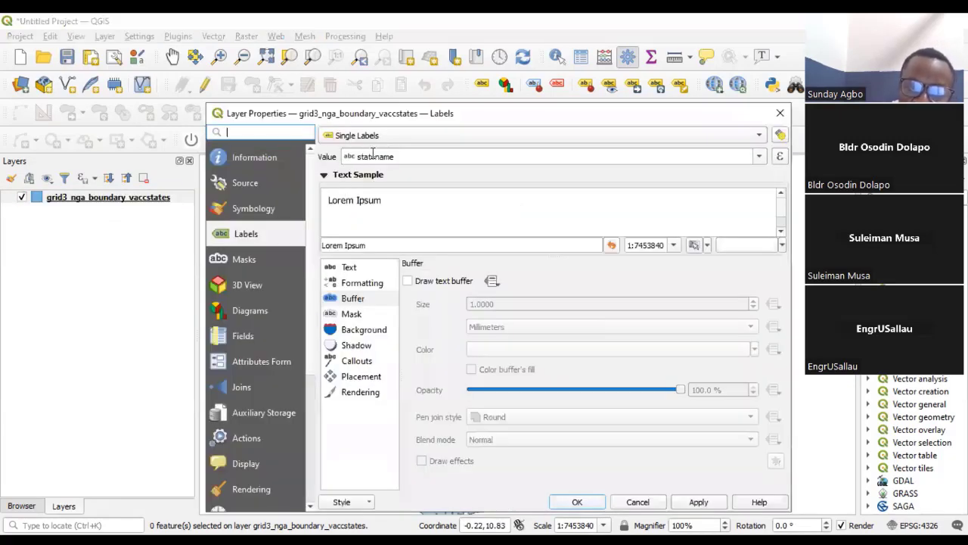
click(268, 213)
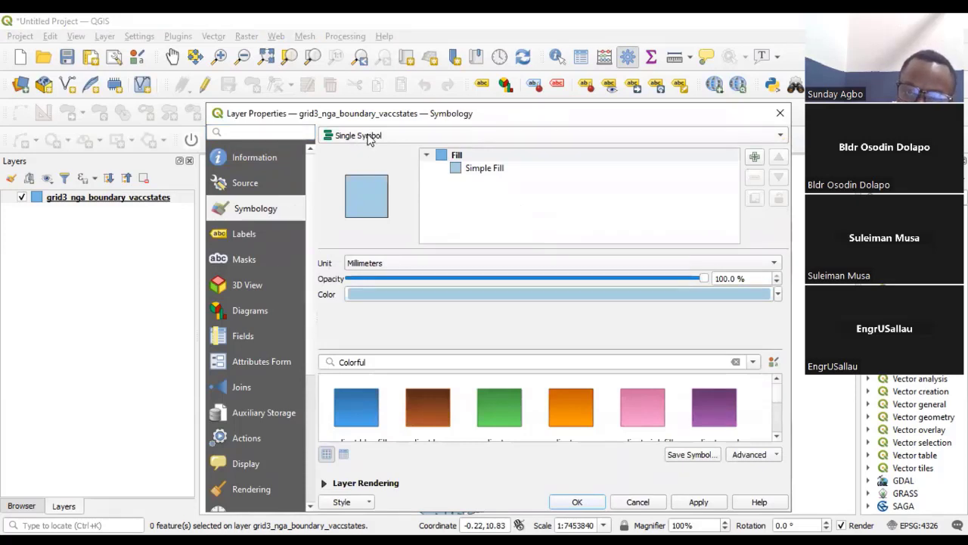
click(779, 138)
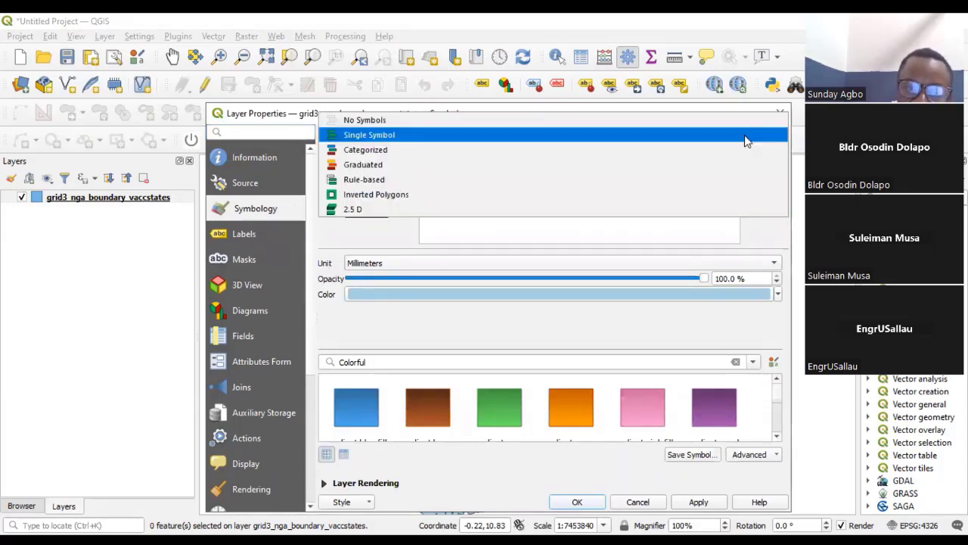
click(370, 152)
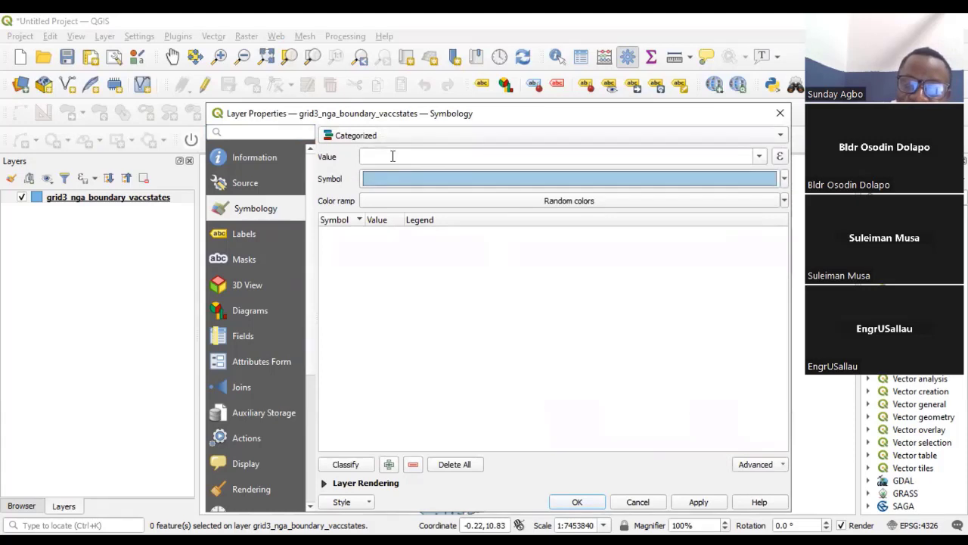
click(758, 157)
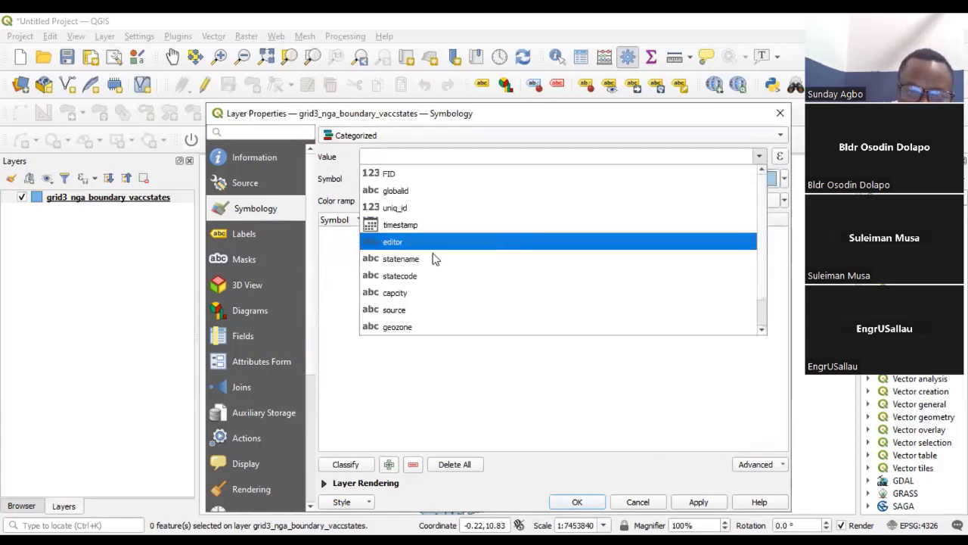
click(405, 260)
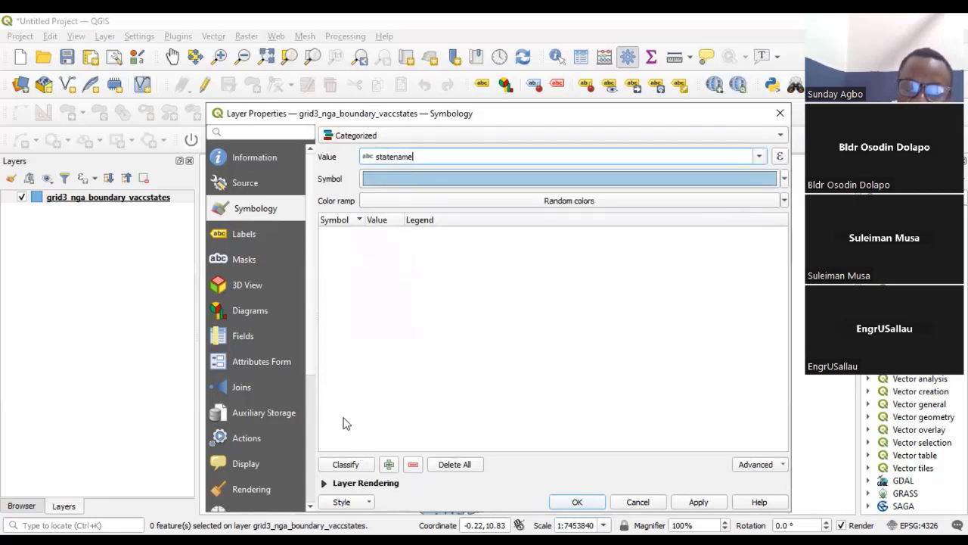
- Classify the statename values with random colors and apply the categorized symbology to the state boundaries layer
click(349, 464)
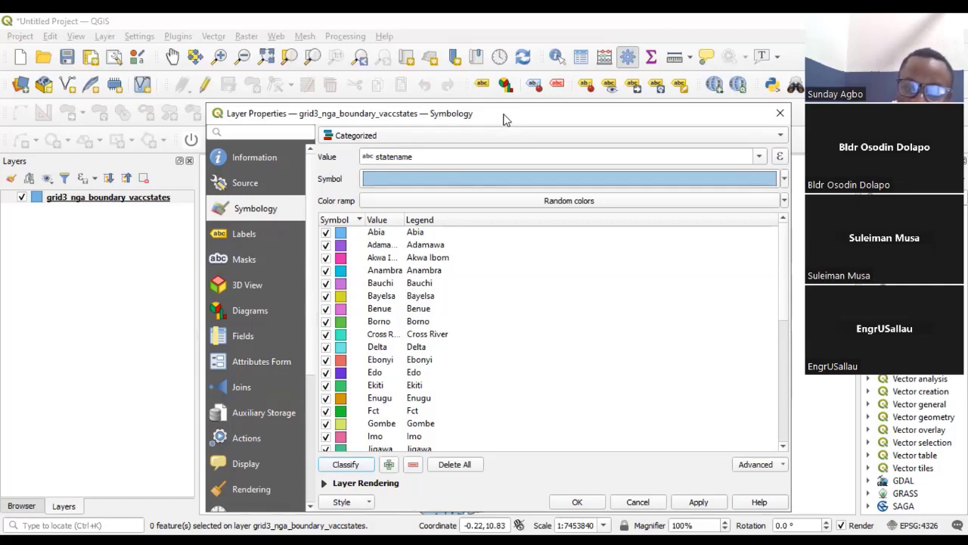
drag(505, 120, 496, 68)
click(689, 450)
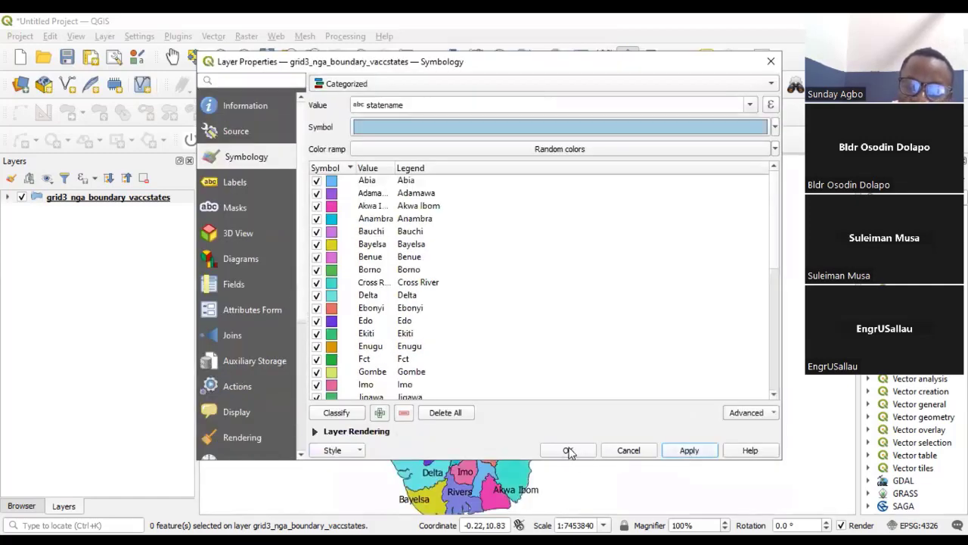
click(568, 451)
- Examine the categorized state colors and labels on the map at several zoom levels
scroll(463, 332, down, 2)
scroll(465, 338, up, 2)
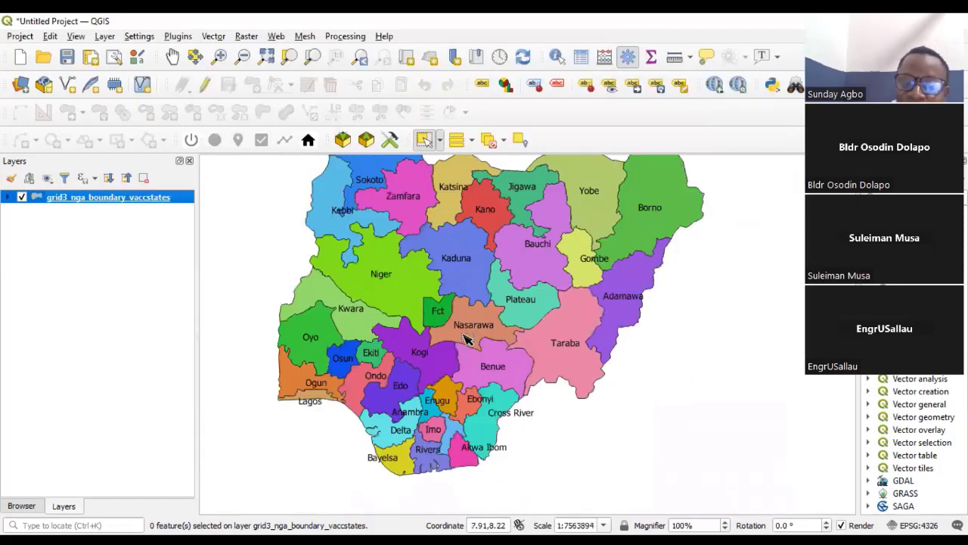
scroll(466, 339, down, 2)
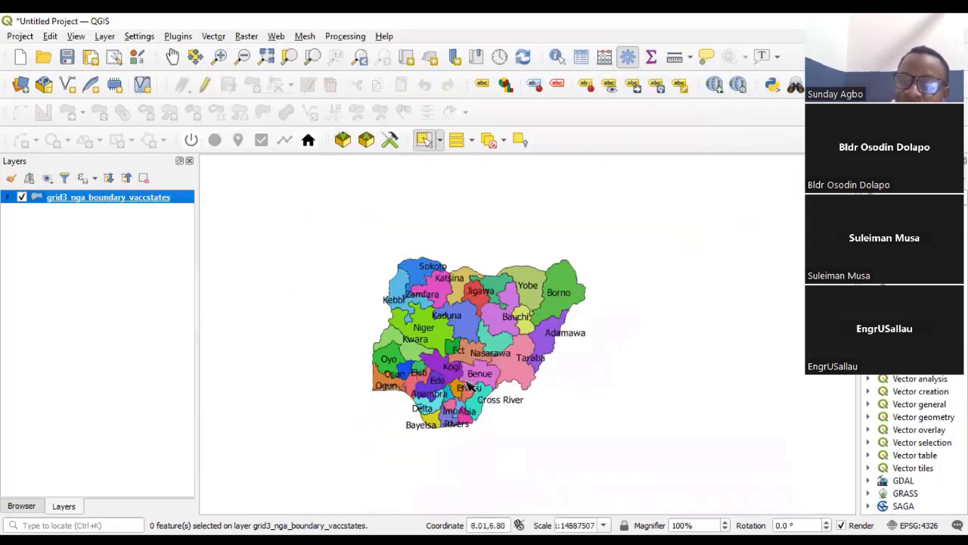
scroll(456, 308, up, 2)
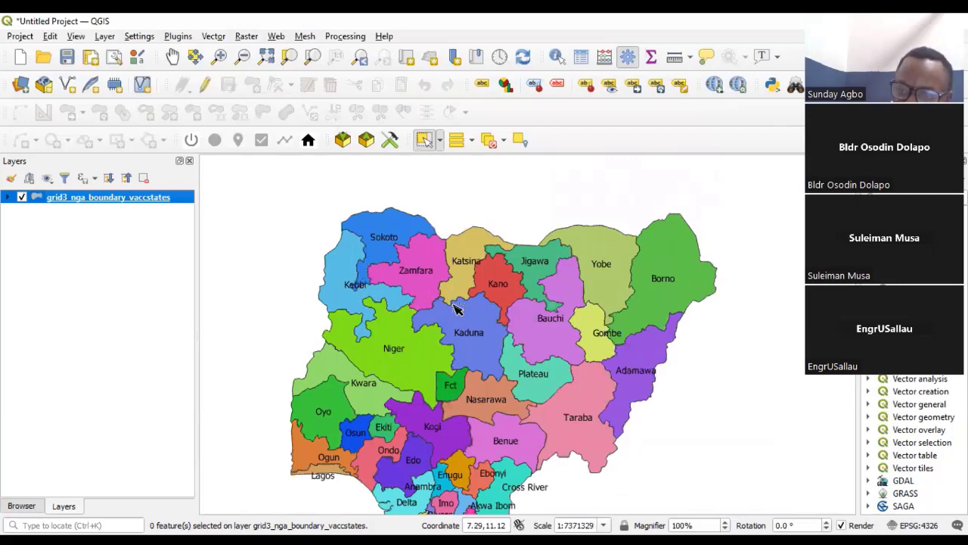
scroll(439, 301, down, 2)
scroll(434, 302, up, 2)
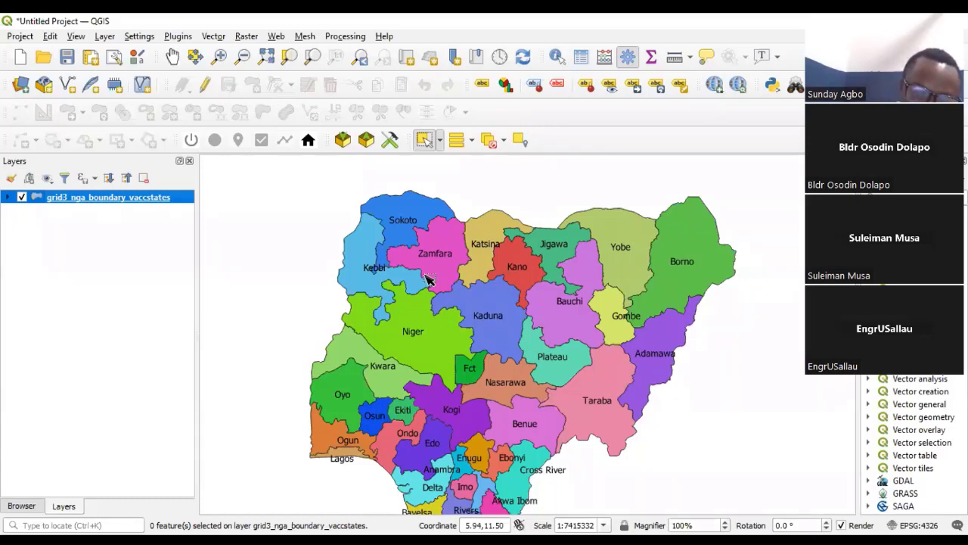
scroll(424, 281, down, 2)
scroll(424, 294, up, 2)
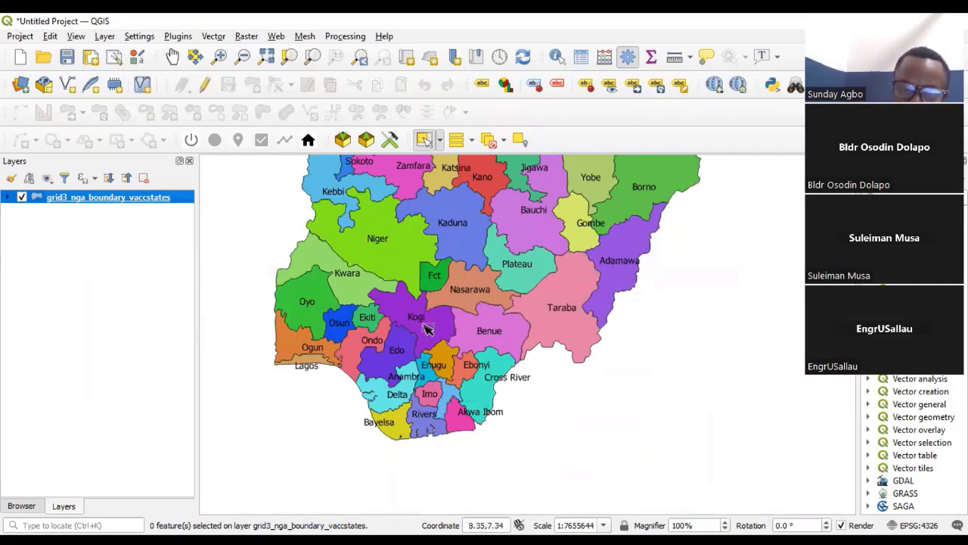
scroll(469, 454, down, 2)
scroll(469, 446, up, 2)
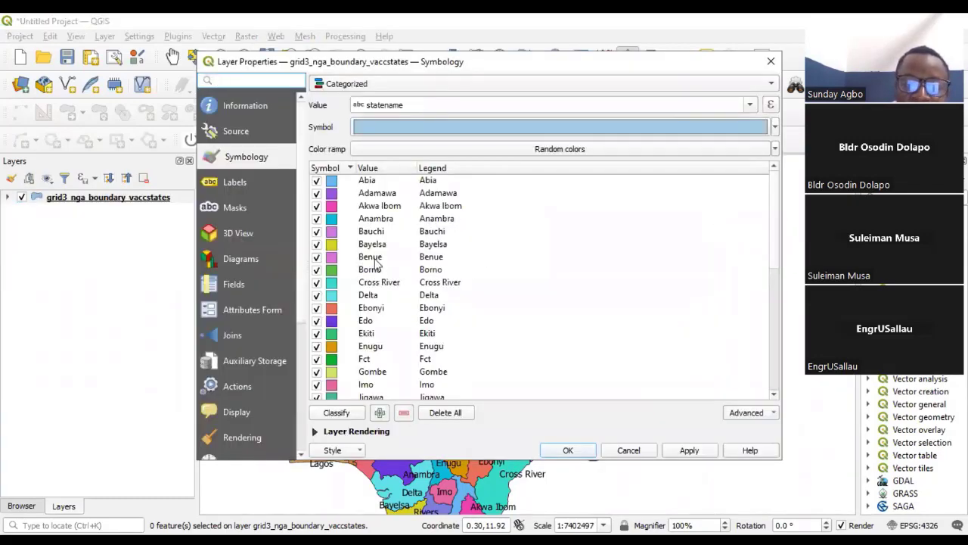
- Assign the gradient brown fill preset to the Borno category's symbol in the layer's symbology
click(335, 272)
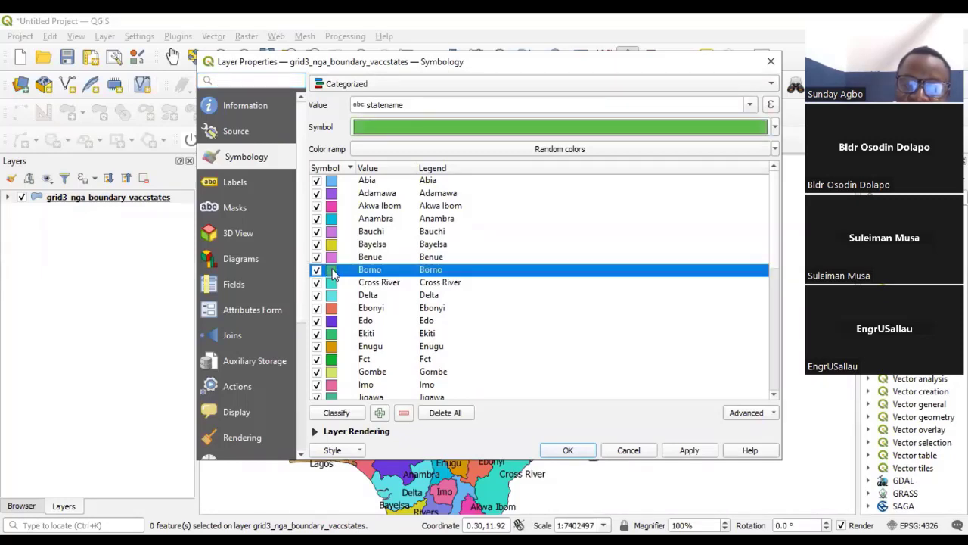
double_click(335, 272)
click(435, 332)
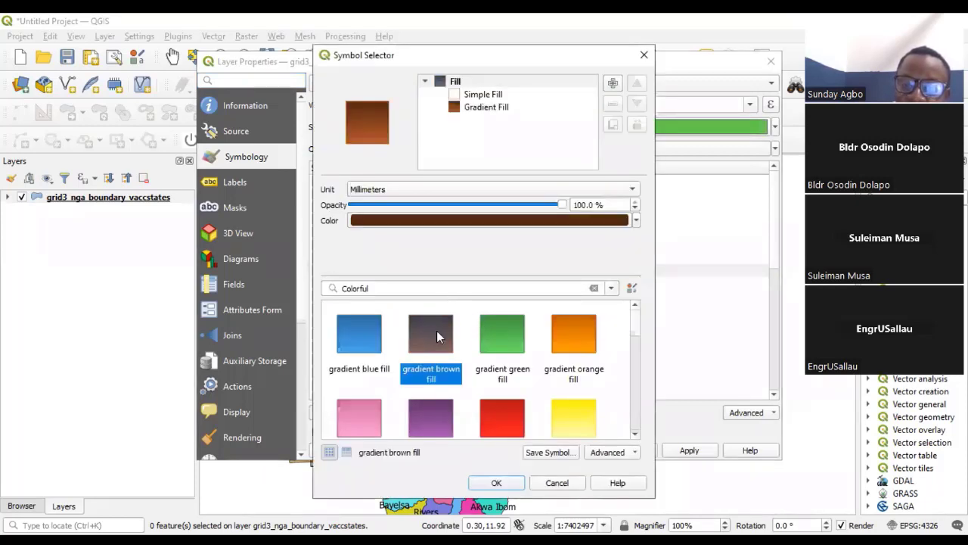
- Change the base color of Borno's gradient fill symbol to blue and apply it to the layer
click(636, 220)
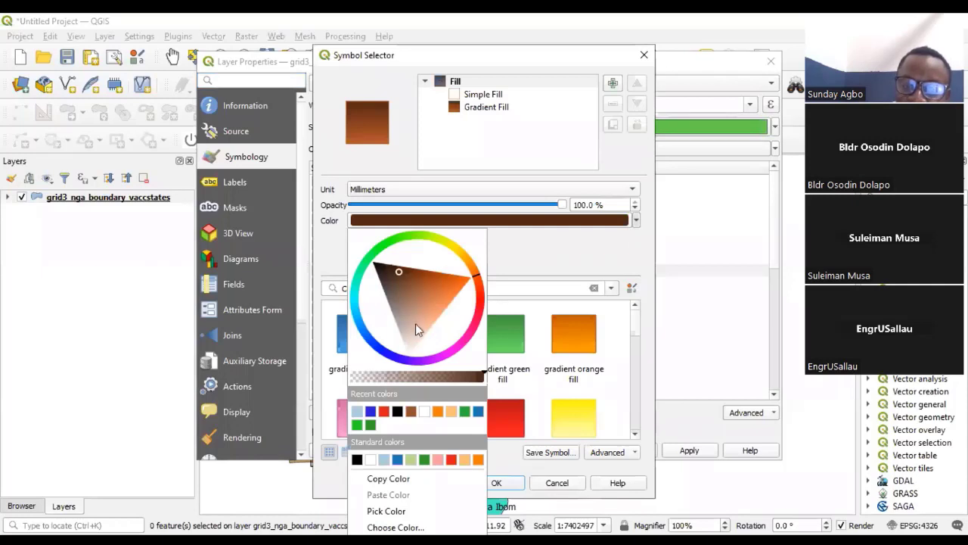
mouse_move(428, 300)
mouse_down()
mouse_move(391, 320)
mouse_move(417, 310)
mouse_up()
click(366, 338)
click(383, 352)
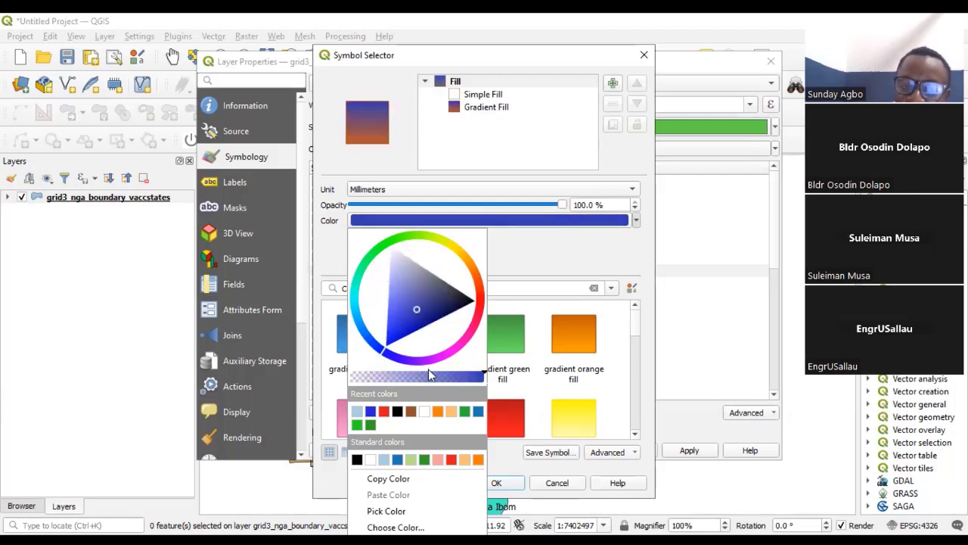
click(496, 481)
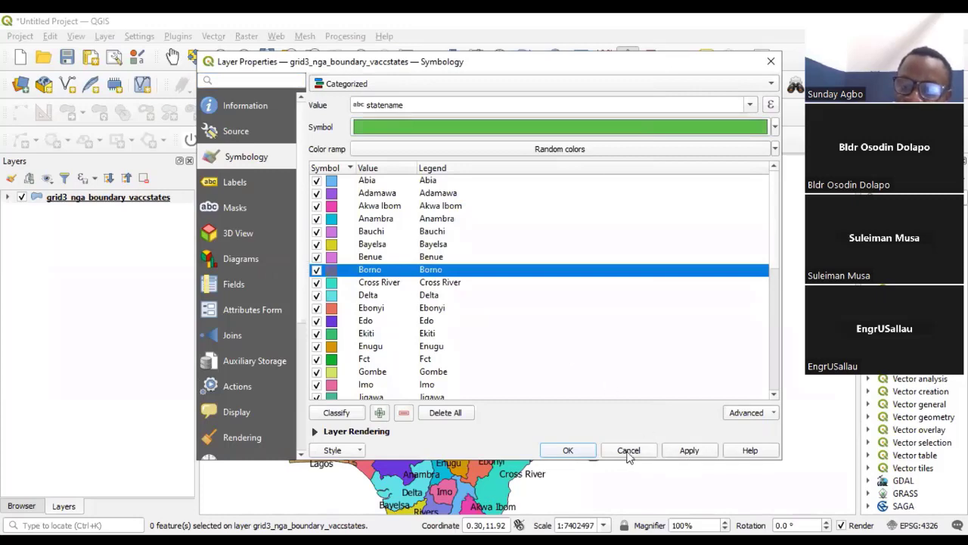
click(573, 450)
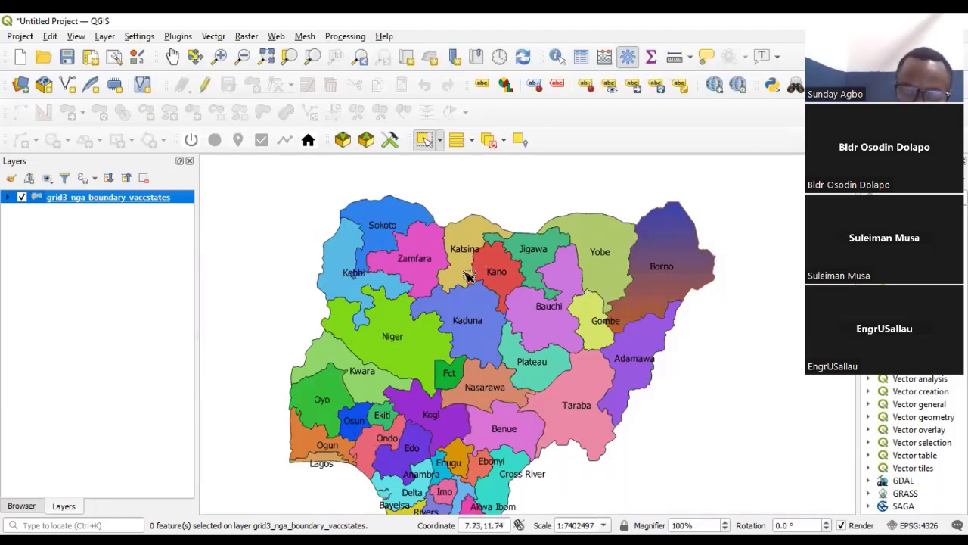
- Examine Borno's gradient fill and the other states' colors, zooming in on the Niger, Kwara and Fct area
scroll(386, 267, down, 1)
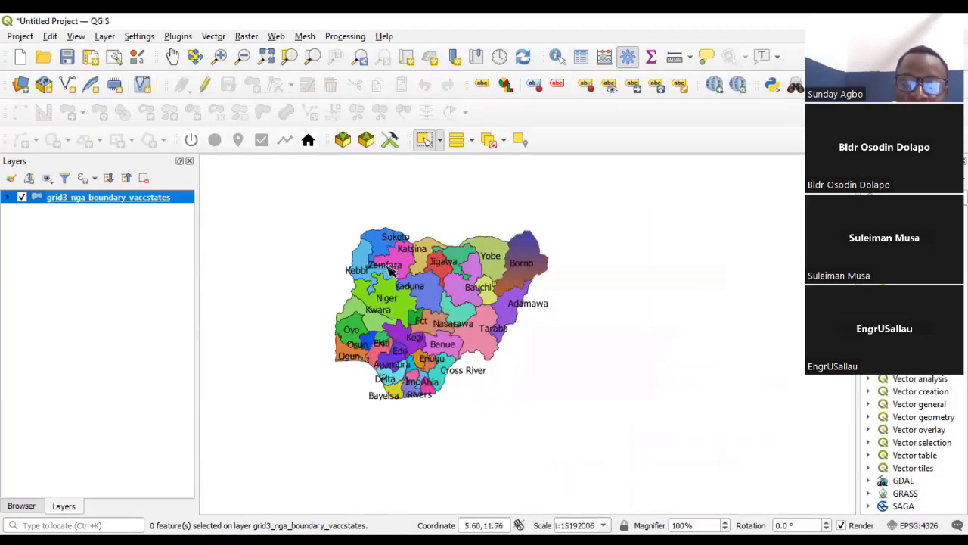
scroll(401, 315, up, 1)
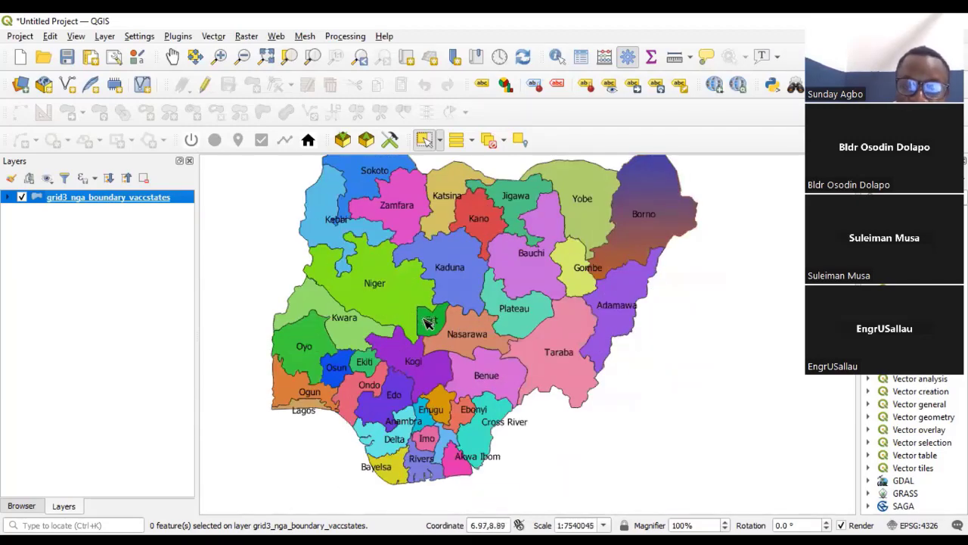
scroll(423, 324, down, 2)
scroll(419, 318, up, 1)
scroll(423, 325, up, 1)
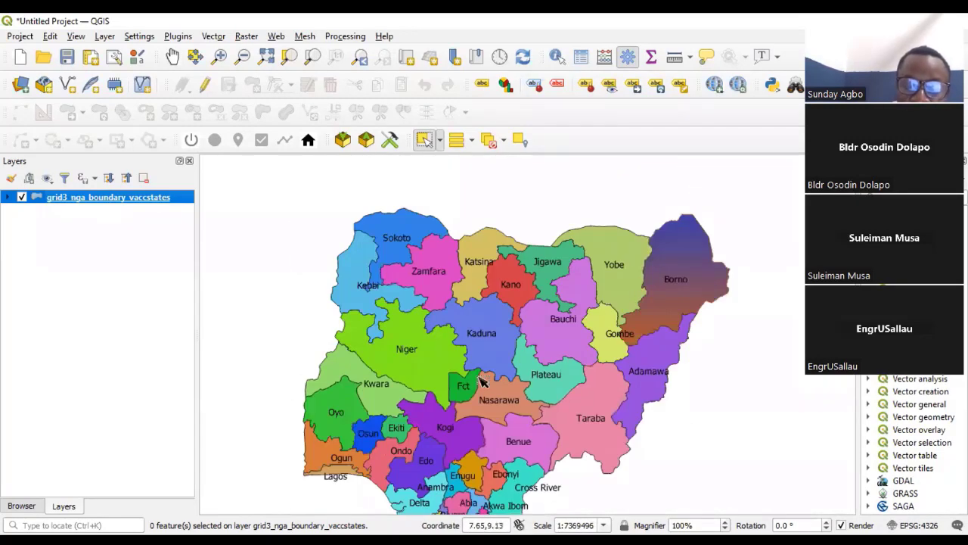
scroll(452, 376, up, 1)
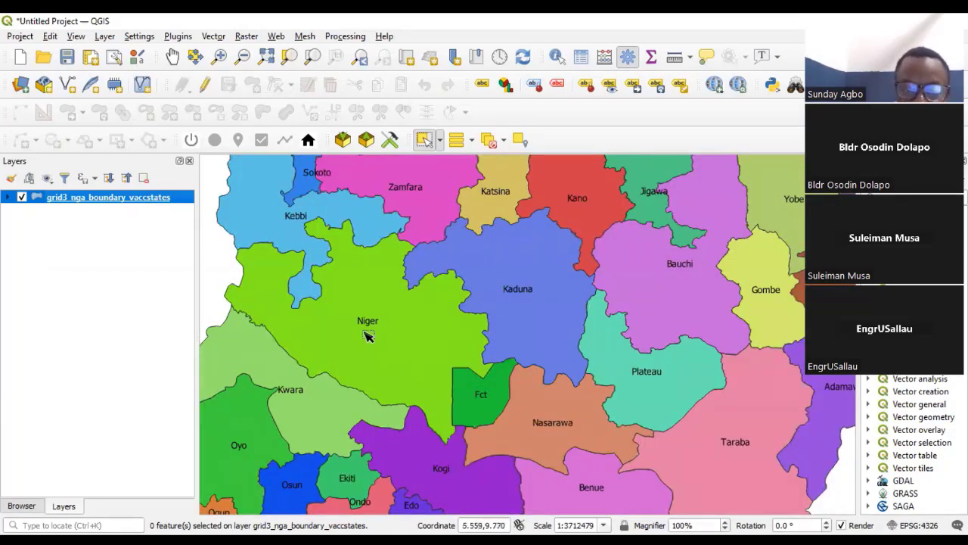
scroll(369, 334, down, 2)
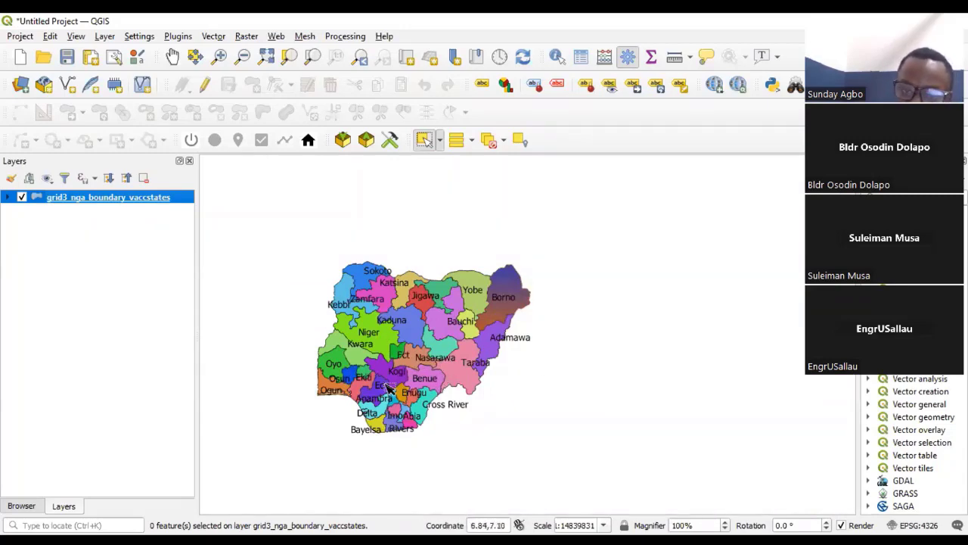
scroll(387, 387, up, 2)
scroll(409, 370, down, 2)
scroll(408, 338, up, 1)
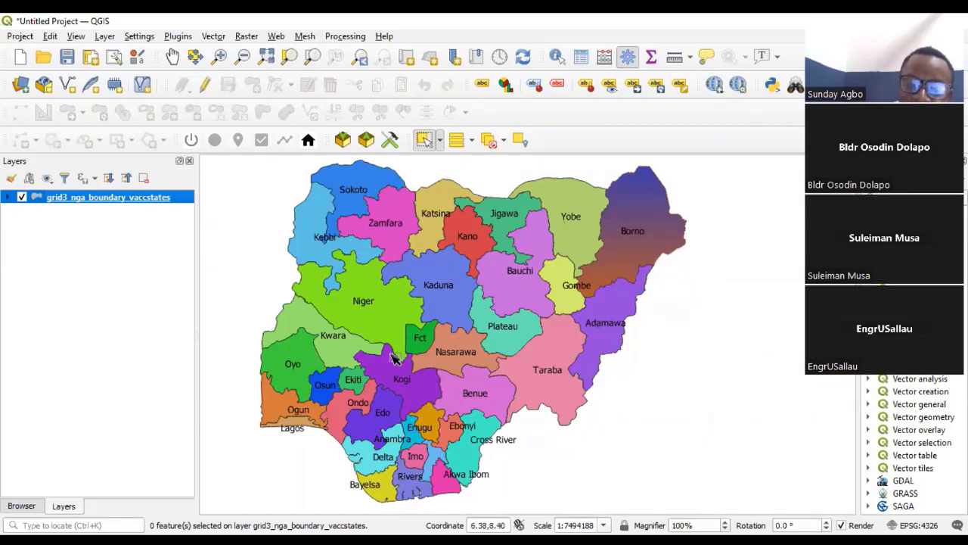
scroll(397, 359, up, 1)
scroll(461, 337, down, 2)
scroll(426, 332, up, 2)
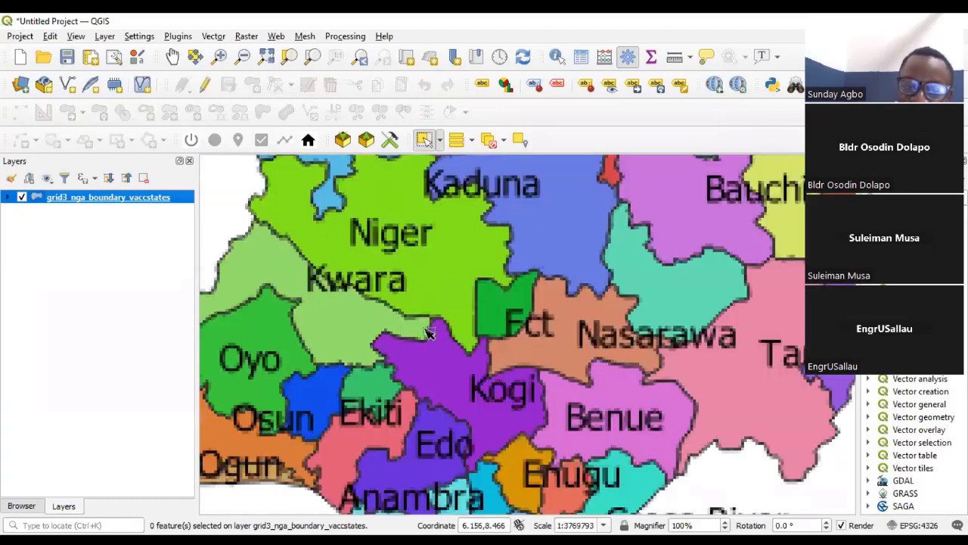
scroll(358, 341, down, 1)
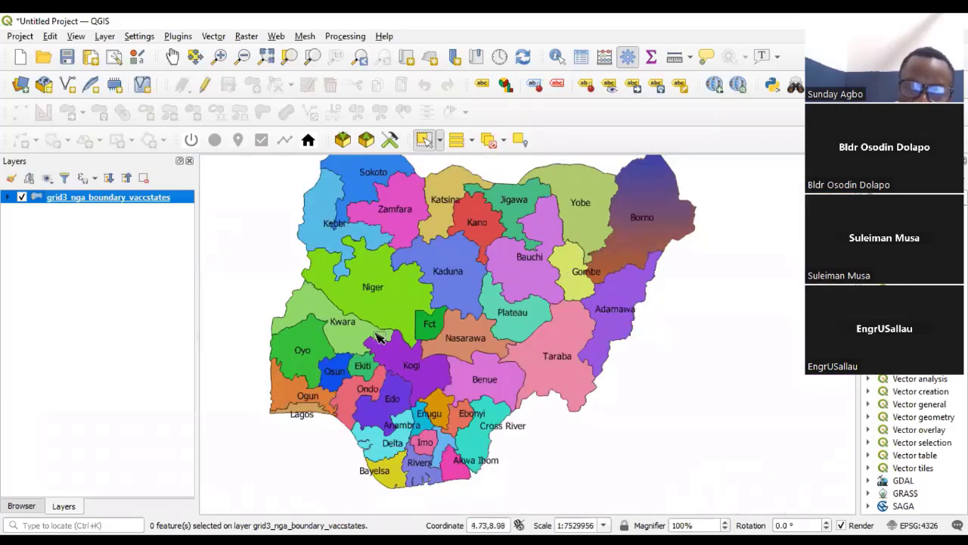
- Select the Kwara state polygon on the map
scroll(267, 319, up, 1)
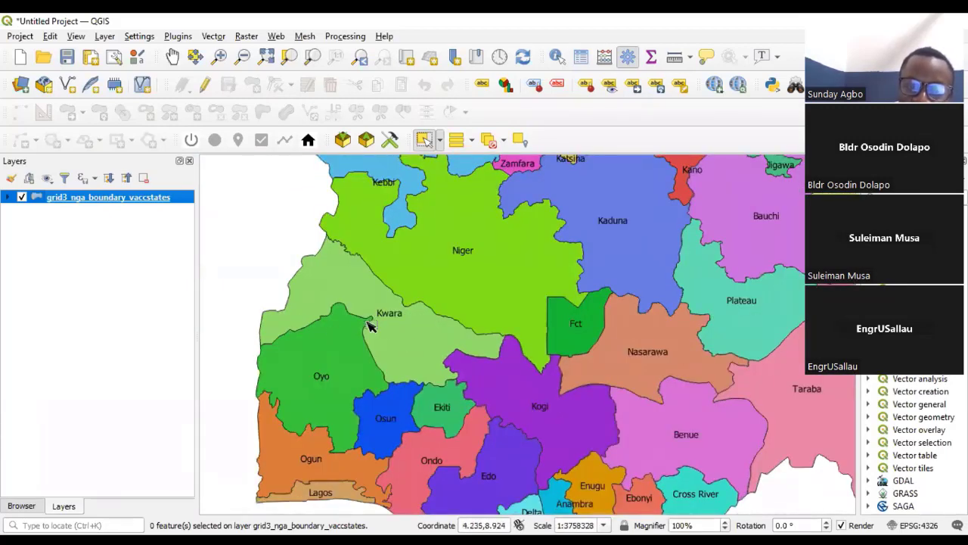
scroll(361, 337, down, 1)
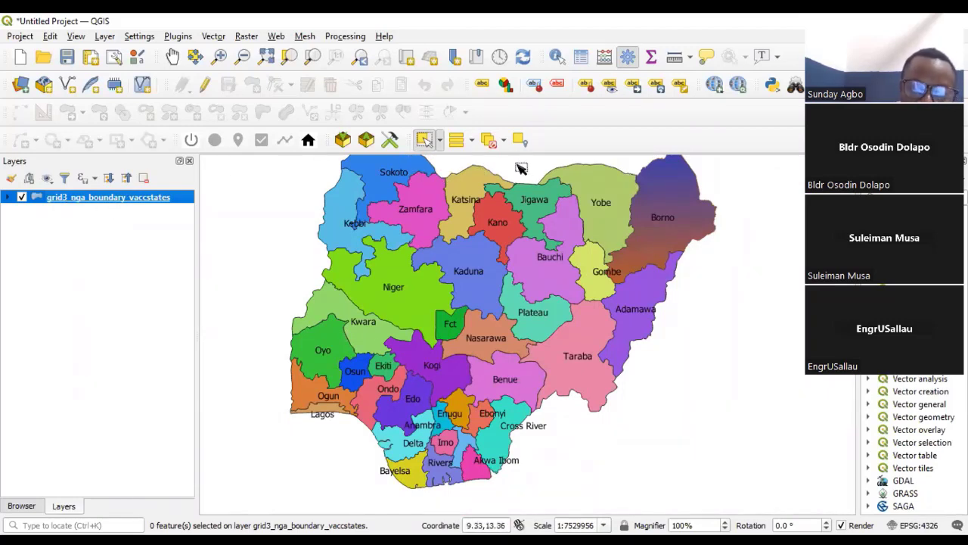
click(423, 141)
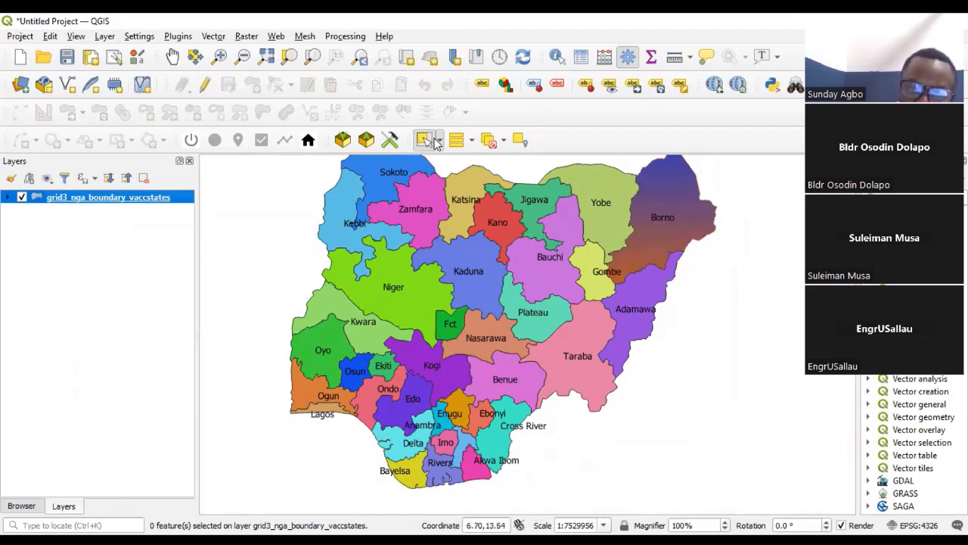
click(385, 339)
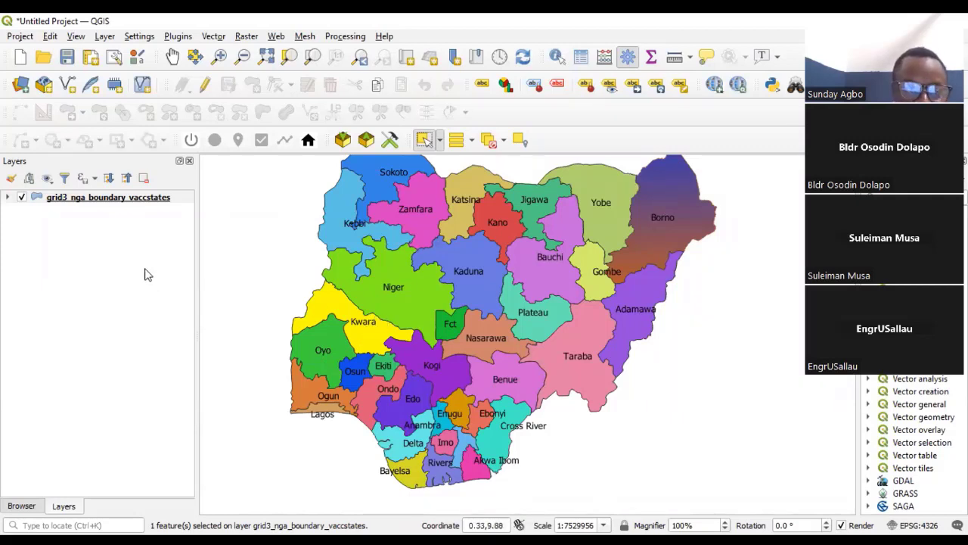
- Export only the selected Kwara feature from grid3_nga_boundary_vaccstates as an ESRI Shapefile named kwara in the shp folder, adding it to the map
click(109, 201)
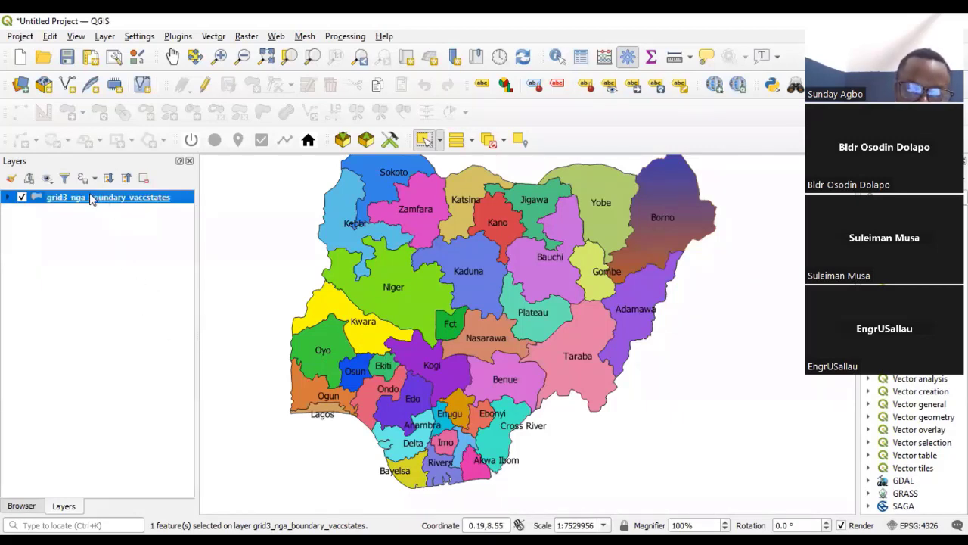
right_click(104, 205)
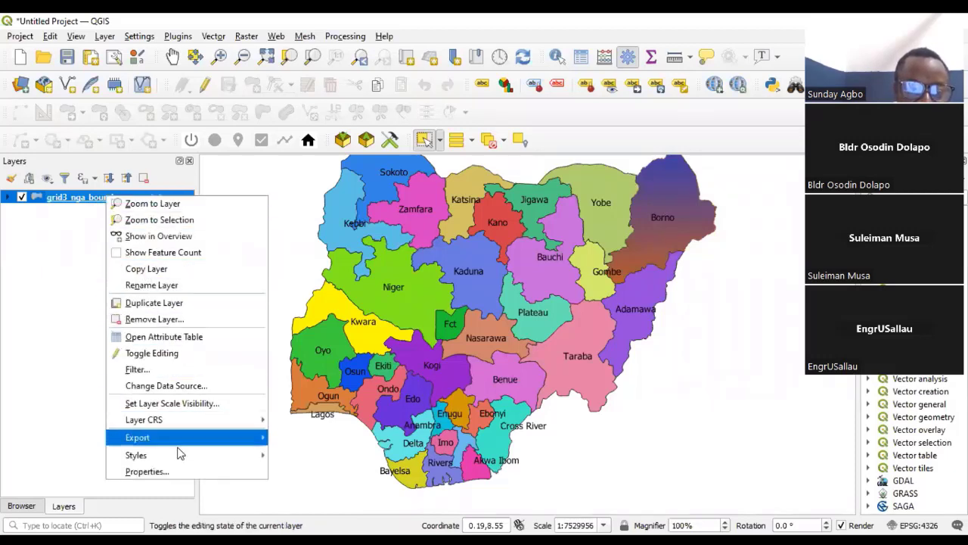
mouse_move(200, 435)
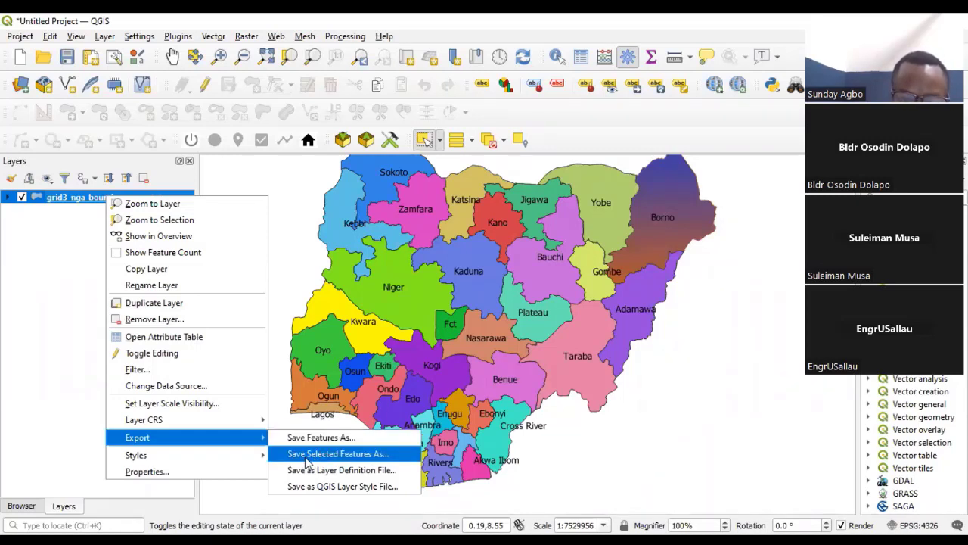
click(351, 454)
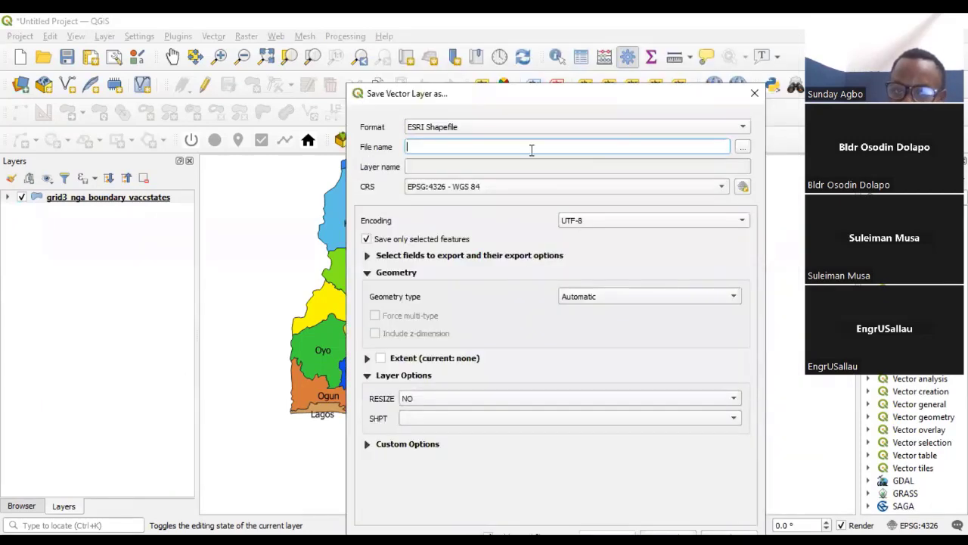
click(742, 147)
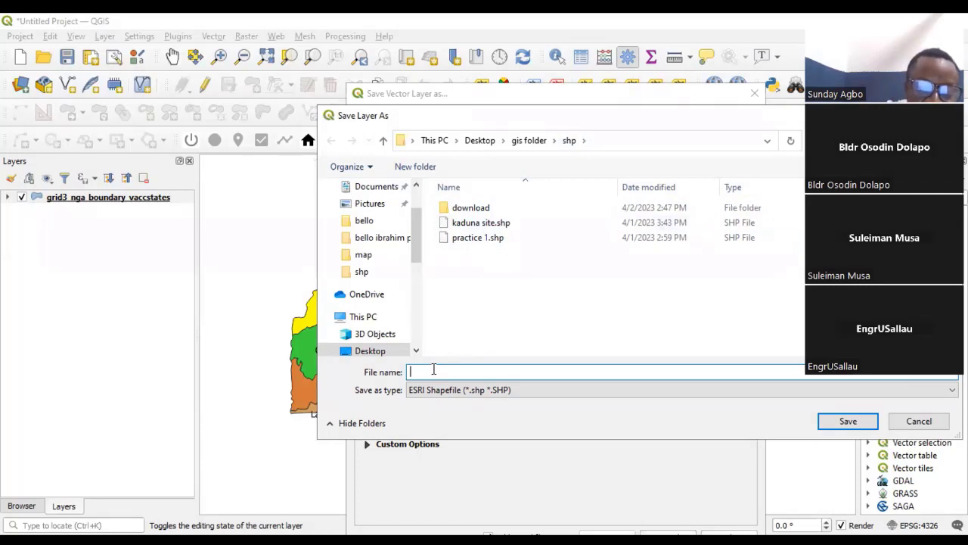
text(k)
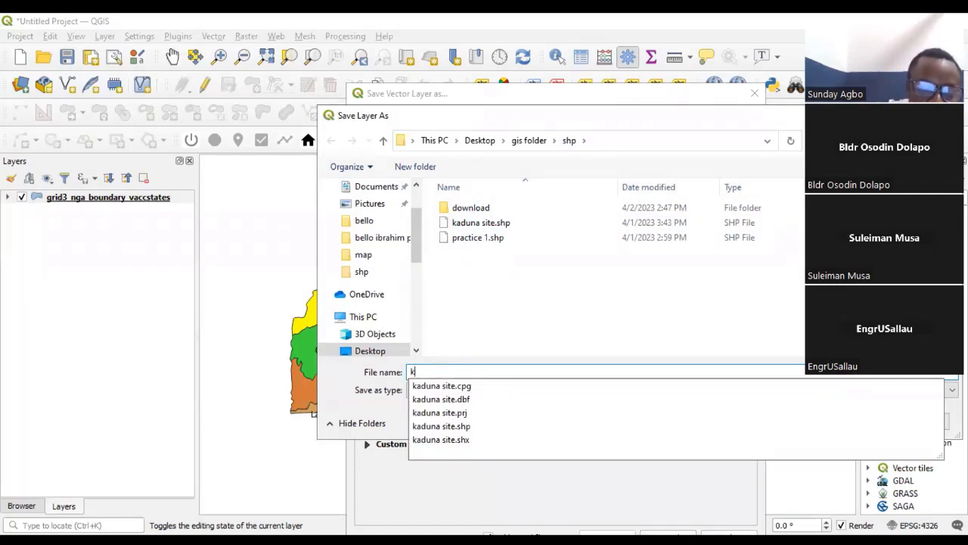
text(e)
key(BackSpace)
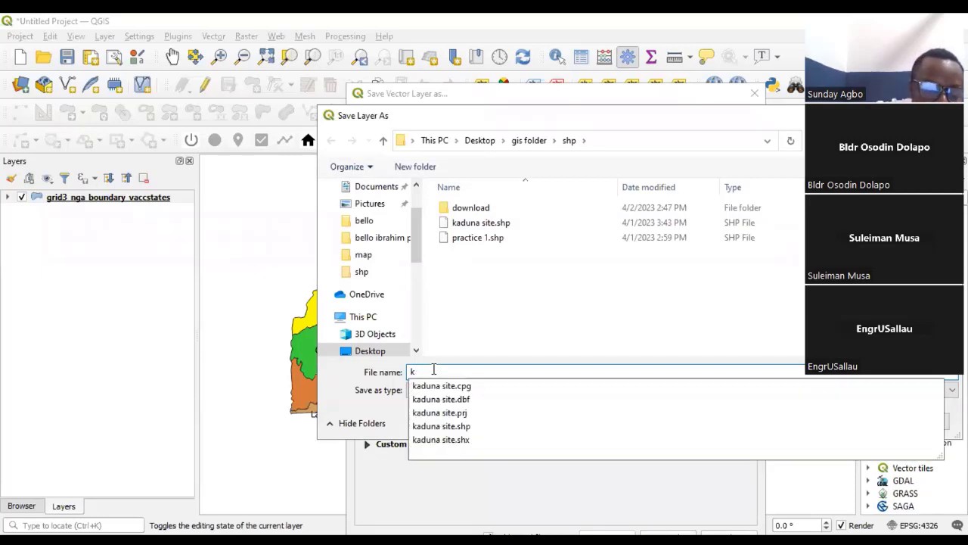
text(wara)
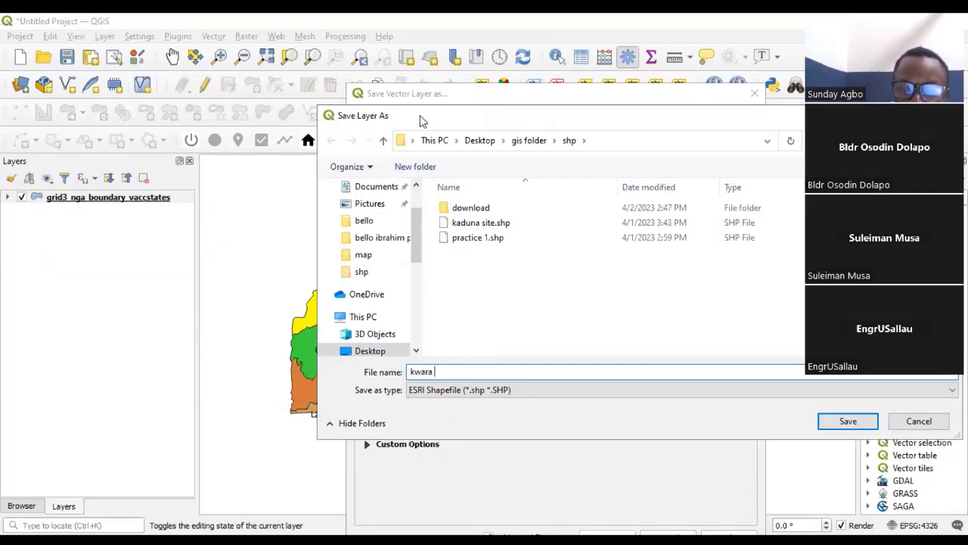
drag(419, 115, 301, 116)
click(728, 423)
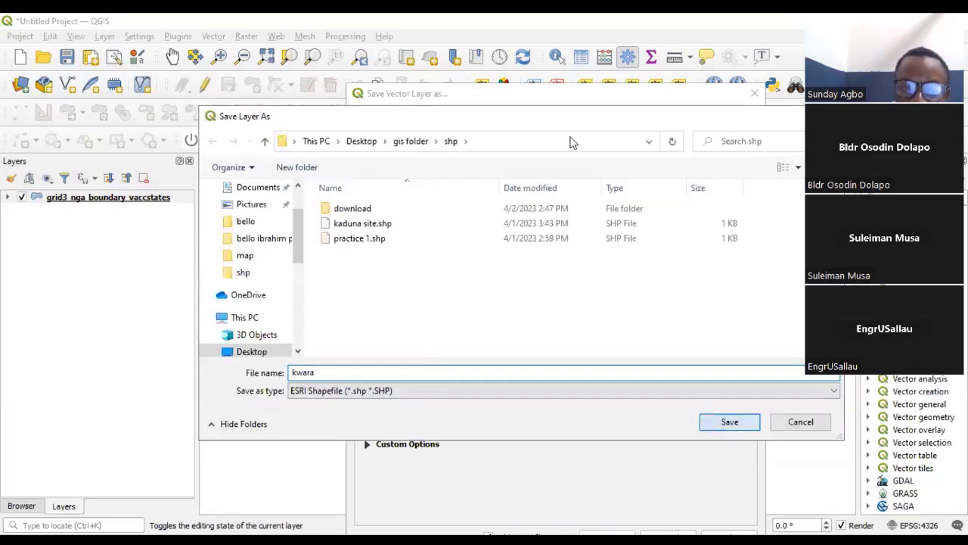
drag(578, 104, 504, 96)
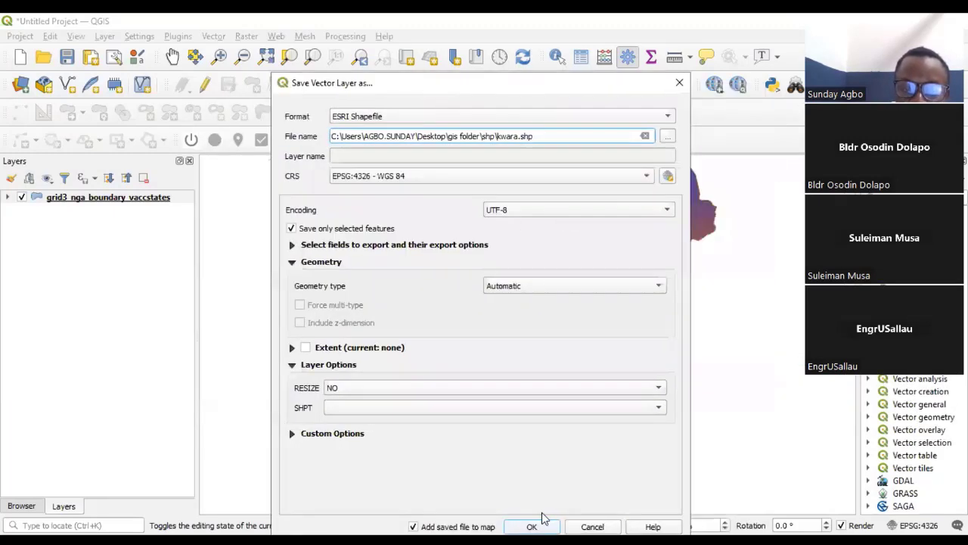
click(534, 525)
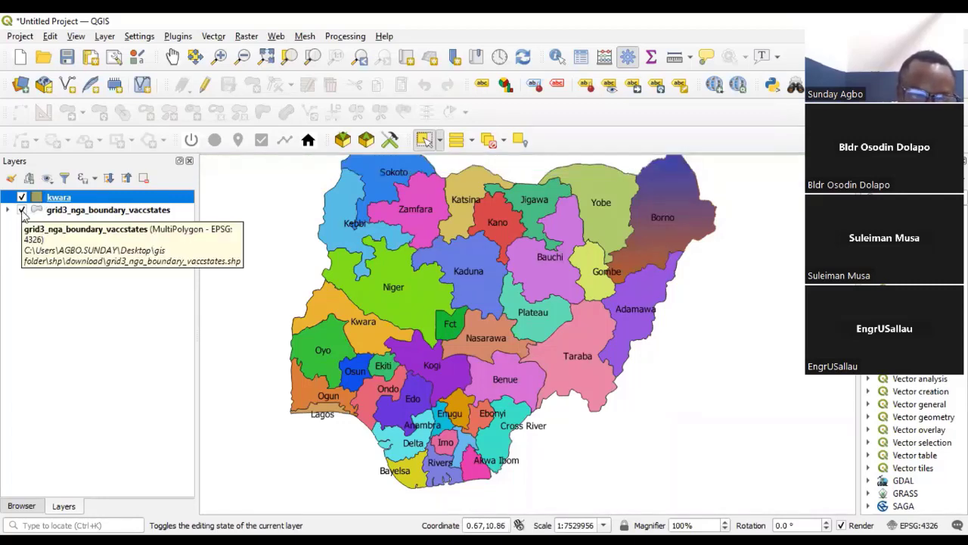
- Hide the grid3_nga_boundary_vaccstates layer and examine the exported kwara layer's shape on its own
click(22, 211)
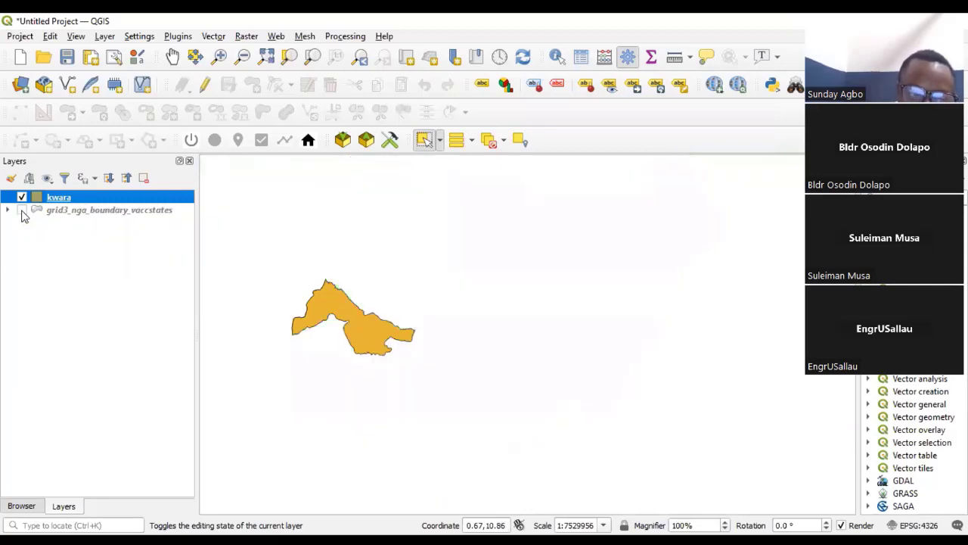
click(22, 210)
click(22, 210)
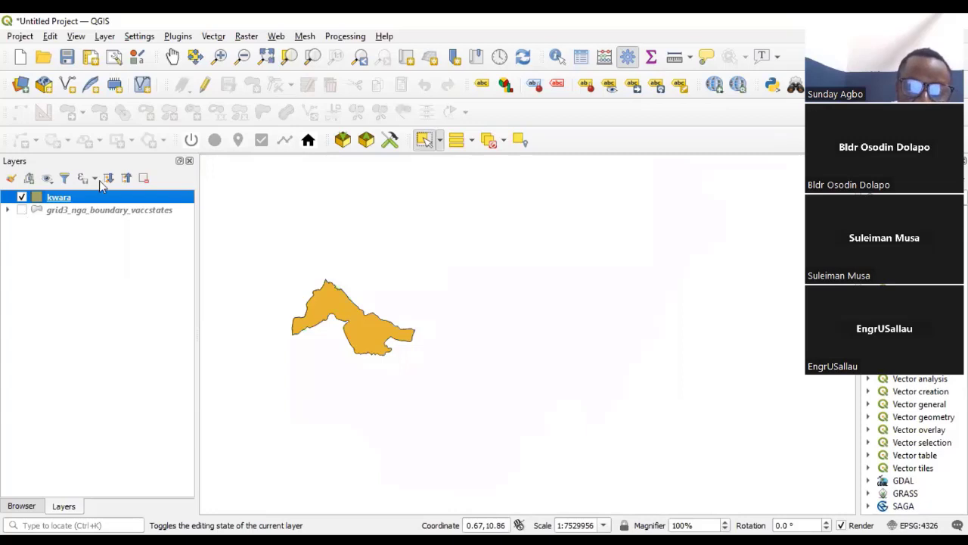
scroll(394, 317, up, 2)
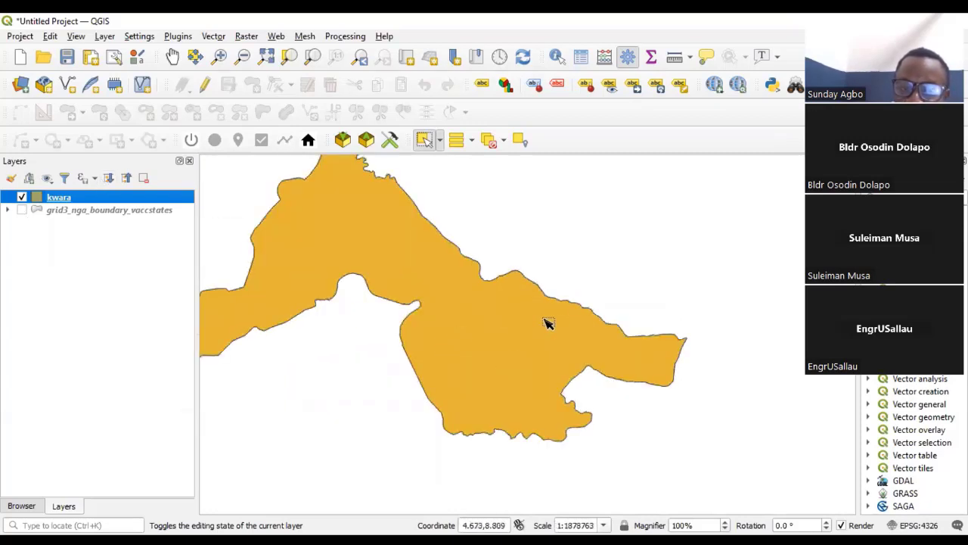
scroll(517, 331, down, 1)
scroll(490, 288, up, 1)
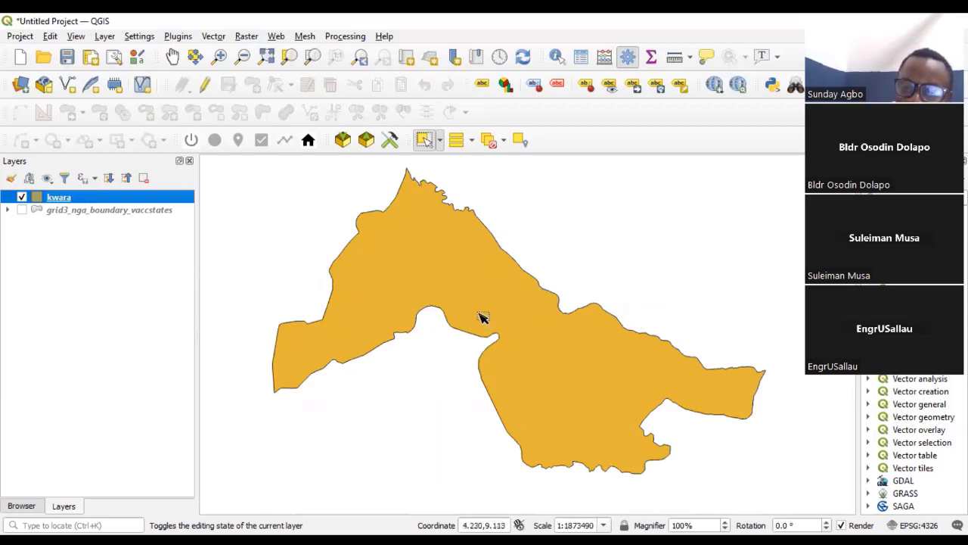
scroll(511, 349, down, 1)
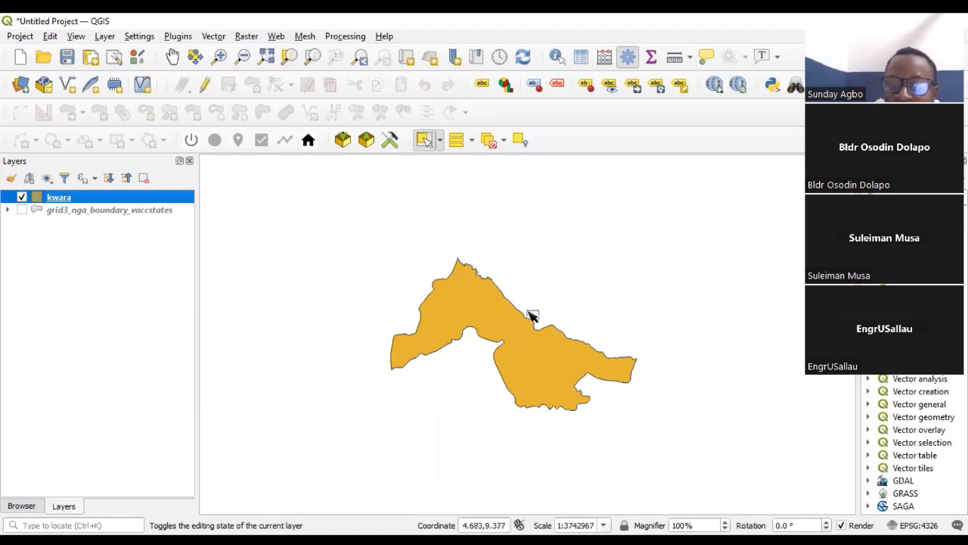
scroll(513, 344, up, 3)
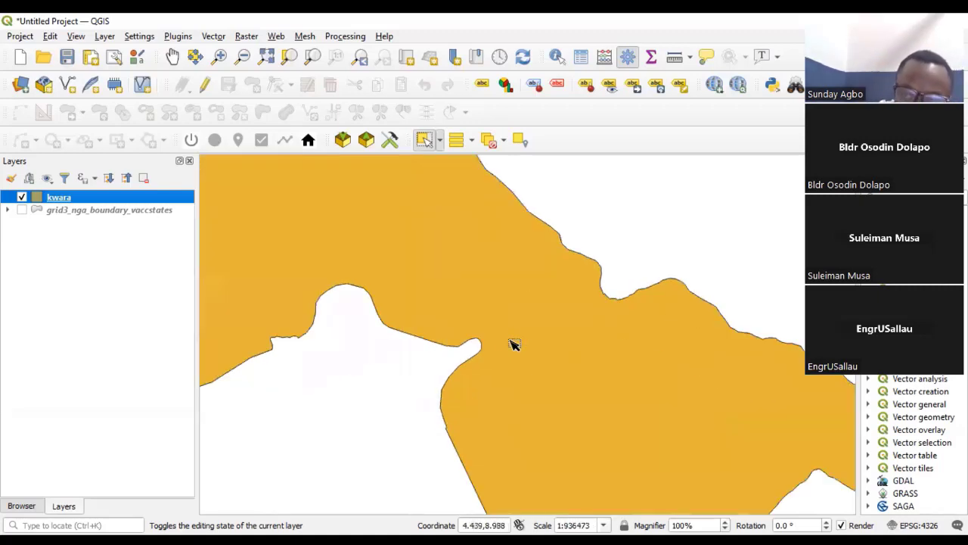
scroll(492, 331, down, 3)
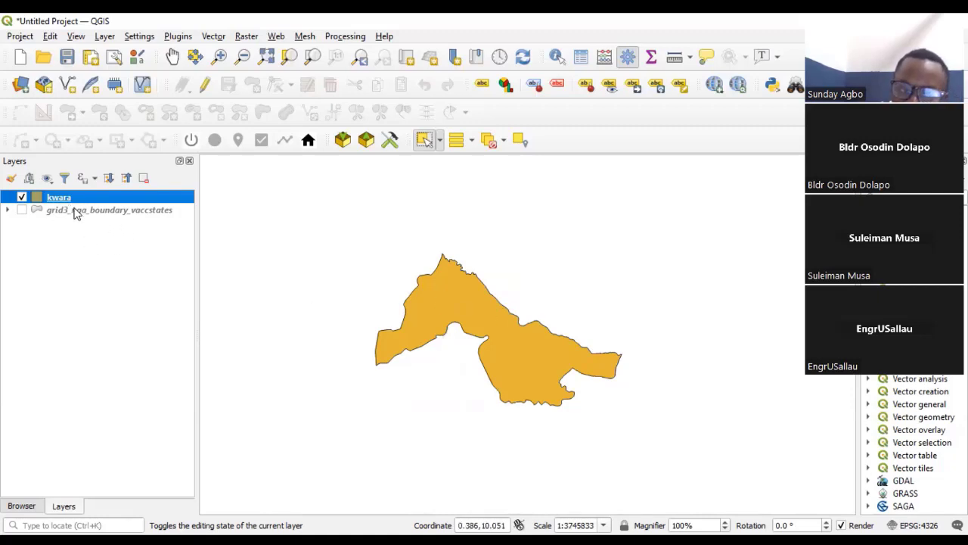
- Show the grid3_nga_boundary_vaccstates layer again and view the whole country together with the kwara layer
click(22, 210)
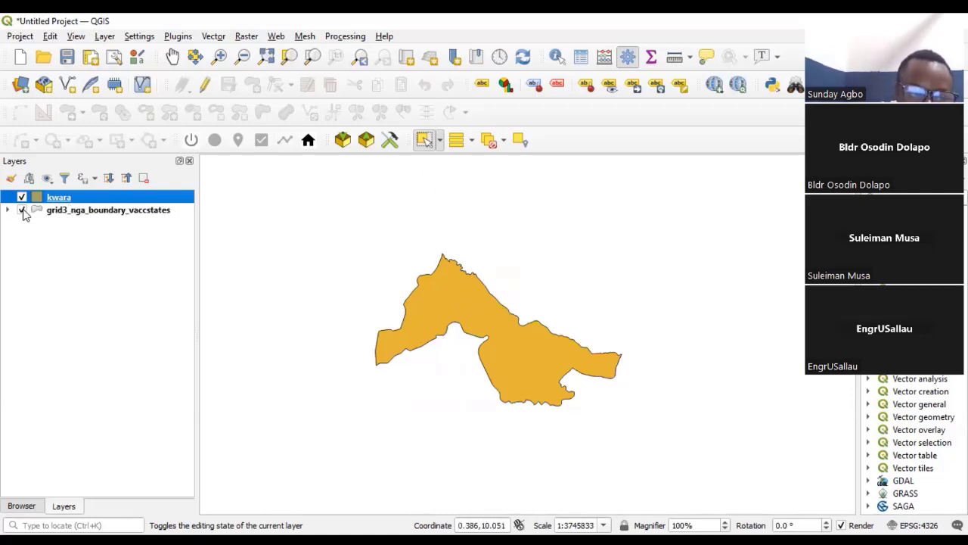
scroll(417, 310, down, 3)
scroll(544, 324, up, 2)
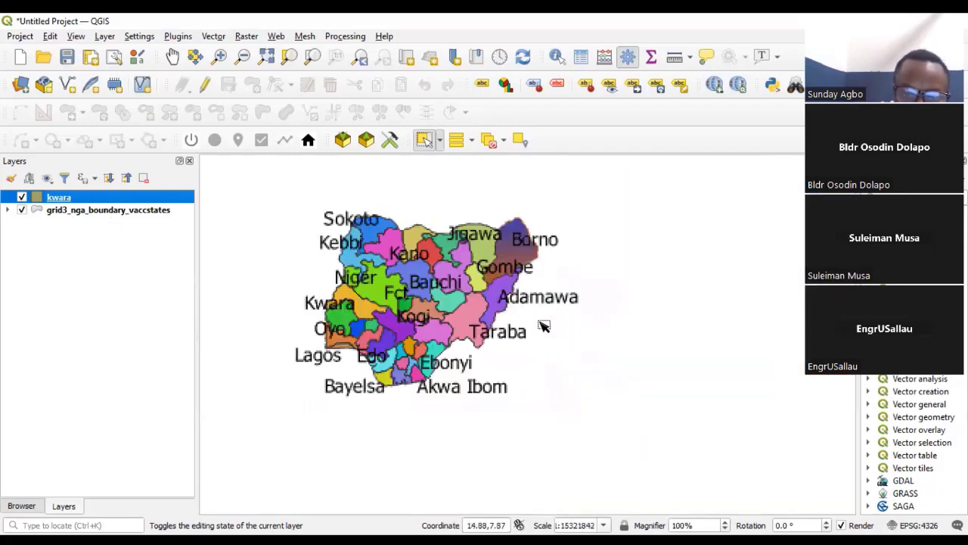
scroll(531, 325, down, 1)
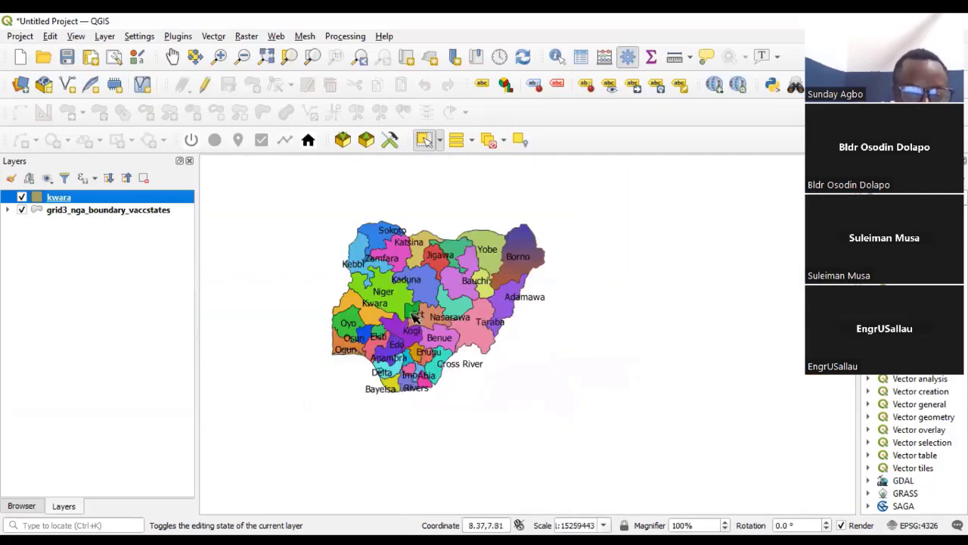
- Switch the symbology of the grid3_nga_boundary_vaccstates layer from Categorized to Single Symbol
click(106, 212)
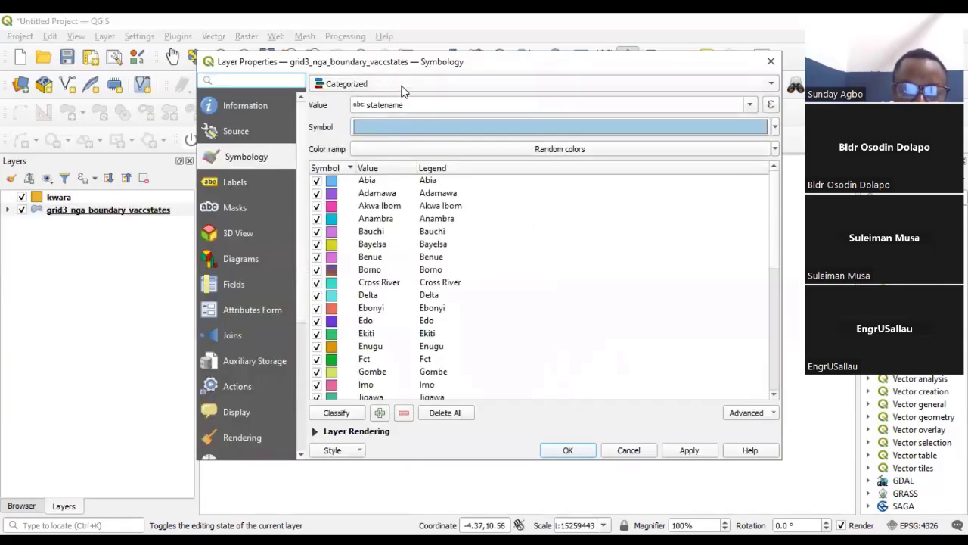
click(403, 85)
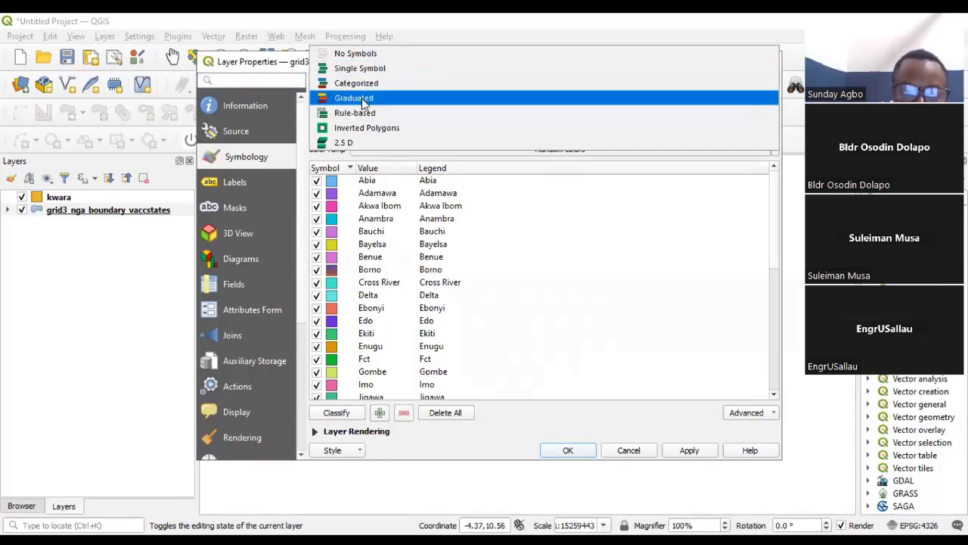
key(Return)
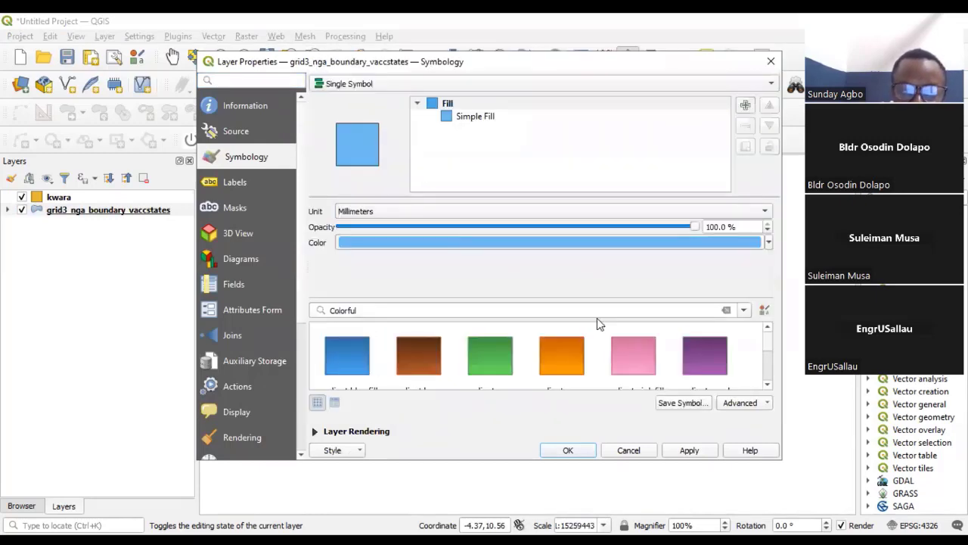
- Change the states layer's Simple Fill color to a darker medium blue and accept the layer properties
click(476, 120)
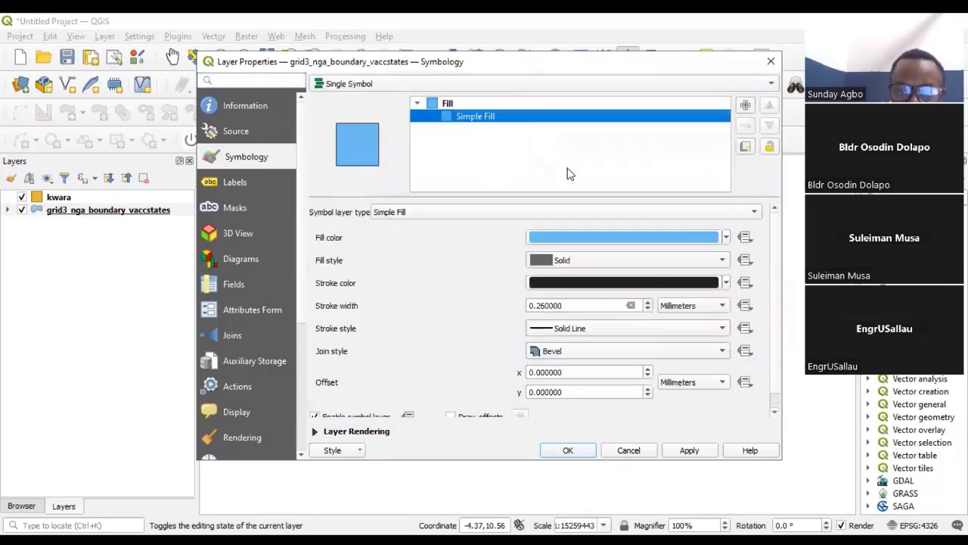
click(726, 238)
mouse_move(613, 299)
mouse_down()
mouse_move(607, 311)
mouse_move(603, 297)
mouse_up()
click(579, 329)
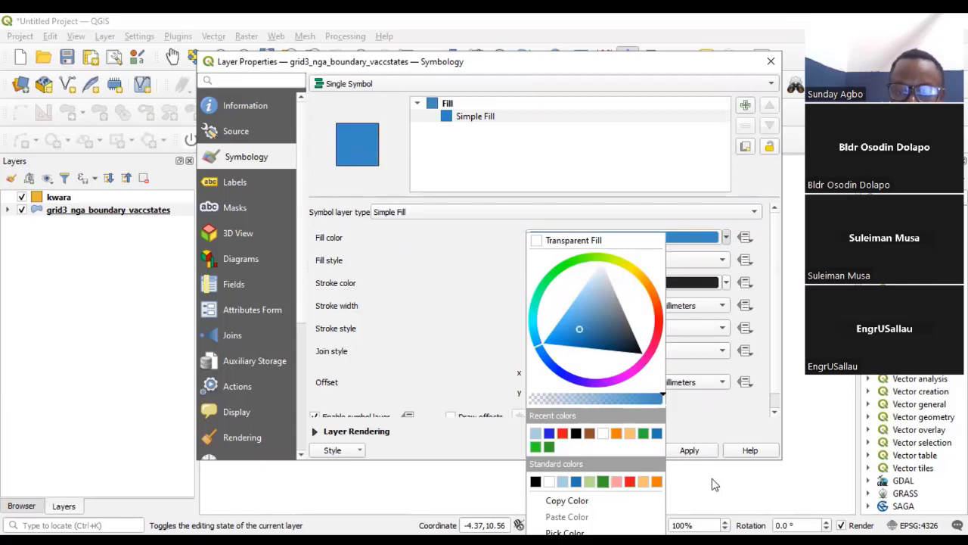
click(670, 450)
click(568, 452)
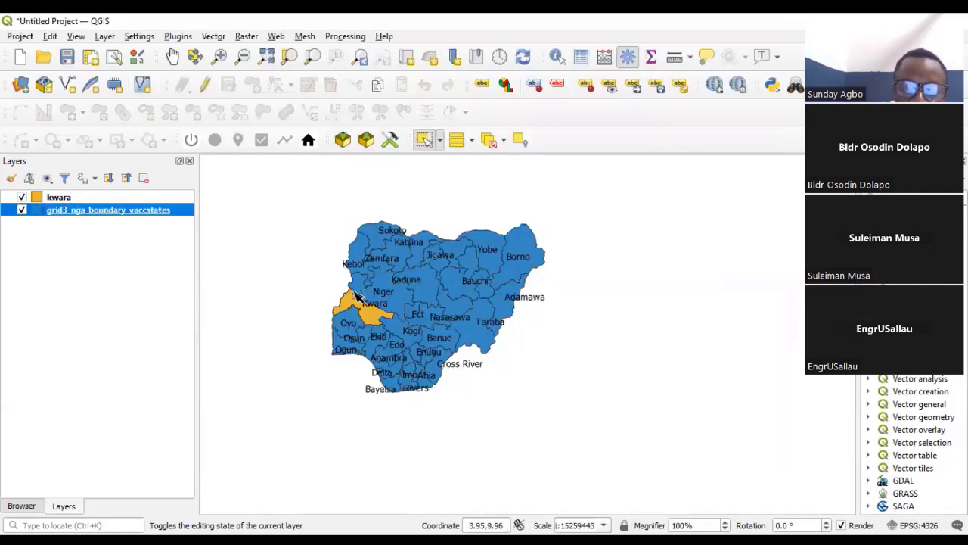
- Examine the kwara layer against the restyled state boundaries at several zoom levels
scroll(423, 310, up, 1)
scroll(423, 310, down, 1)
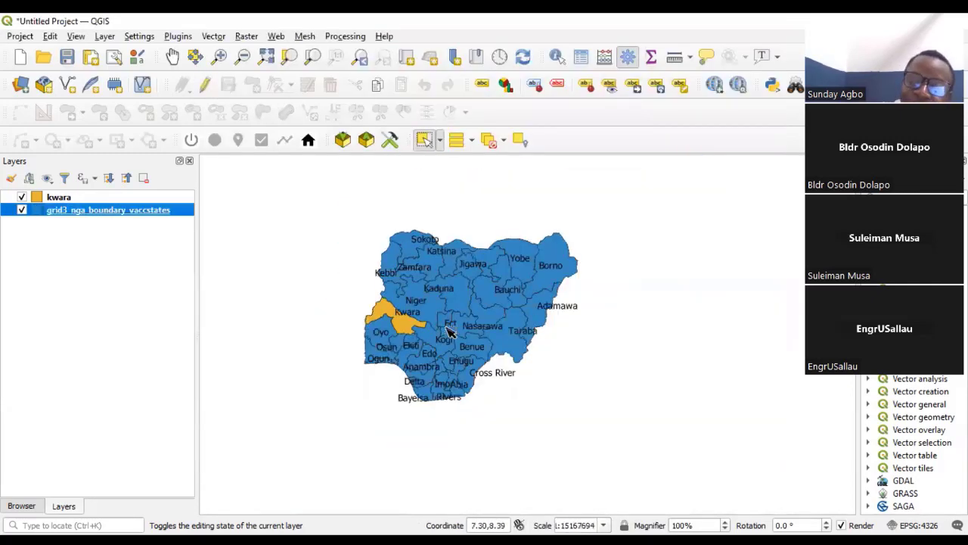
scroll(394, 322, up, 1)
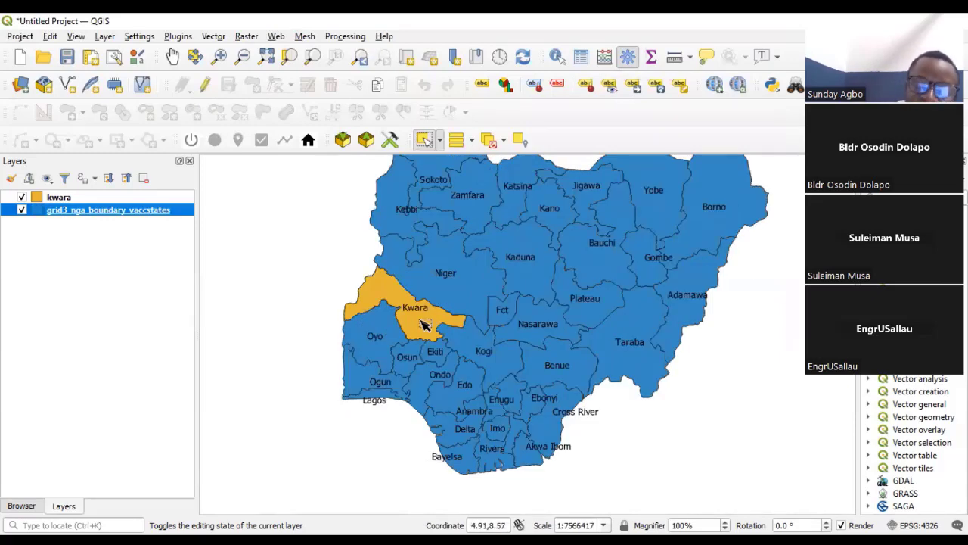
scroll(425, 328, up, 1)
scroll(408, 363, down, 2)
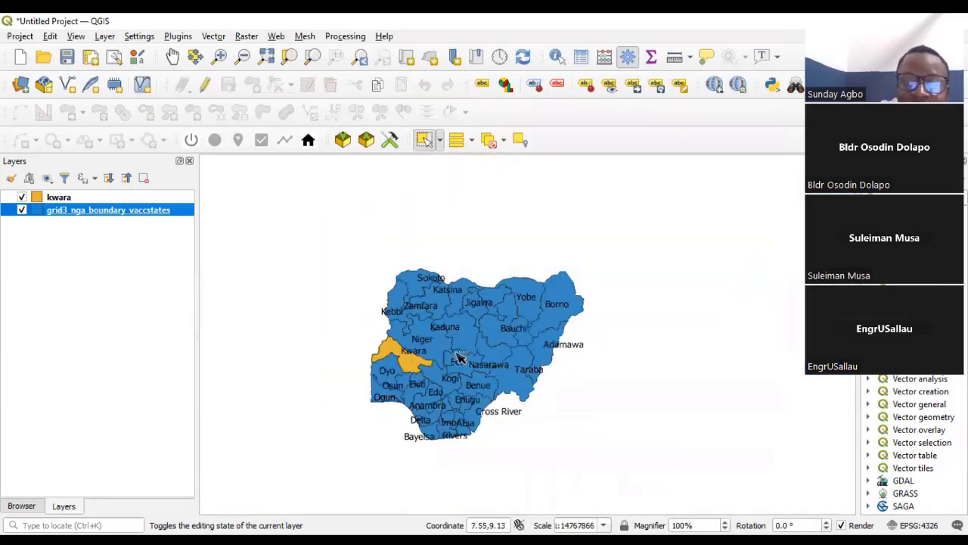
scroll(456, 354, up, 1)
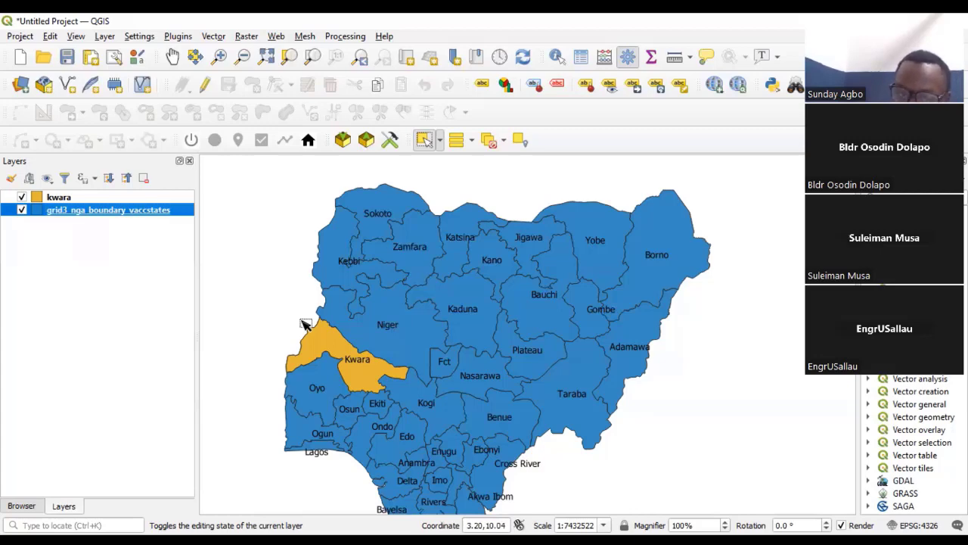
- Compare Kwara's highlighted area with its neighbouring states, both close up and across the whole country
scroll(315, 388, up, 1)
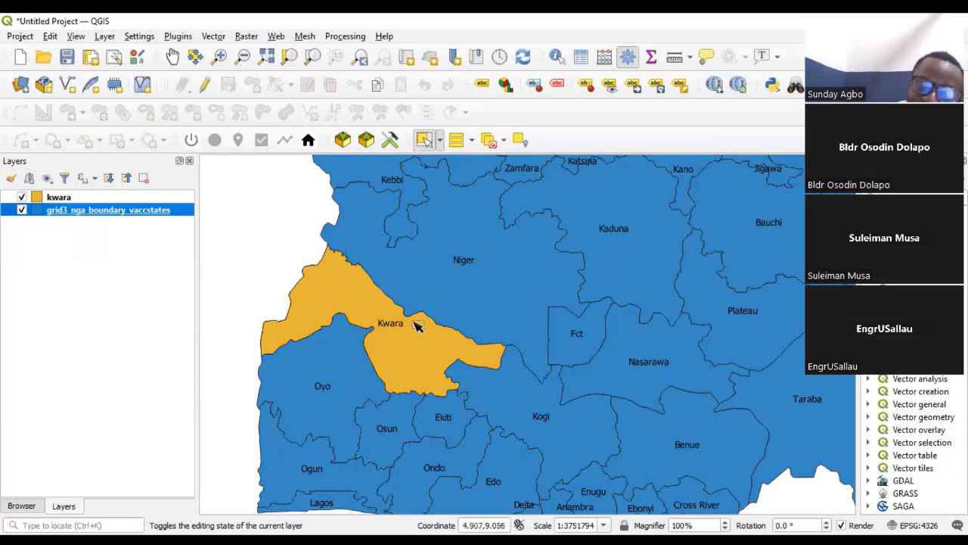
scroll(419, 340, down, 2)
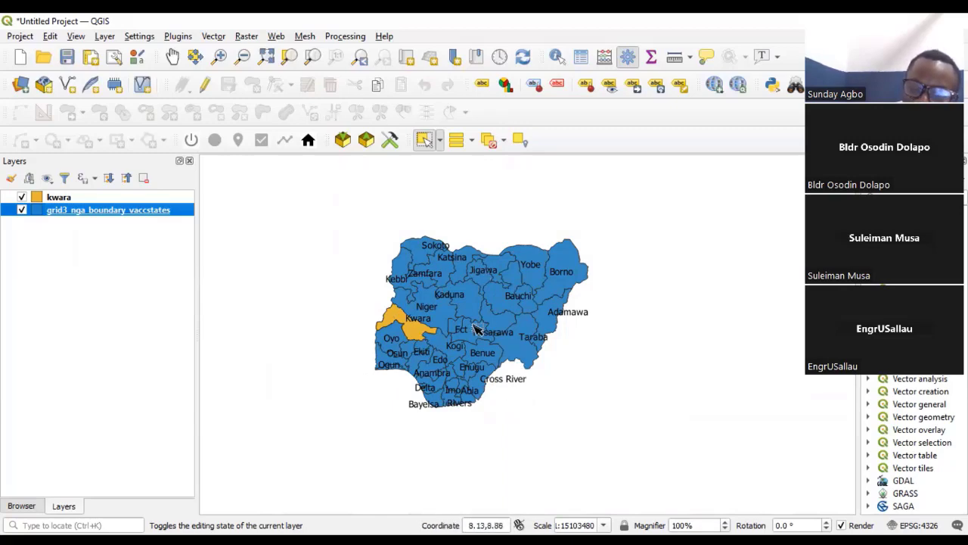
scroll(498, 307, up, 2)
scroll(497, 306, down, 2)
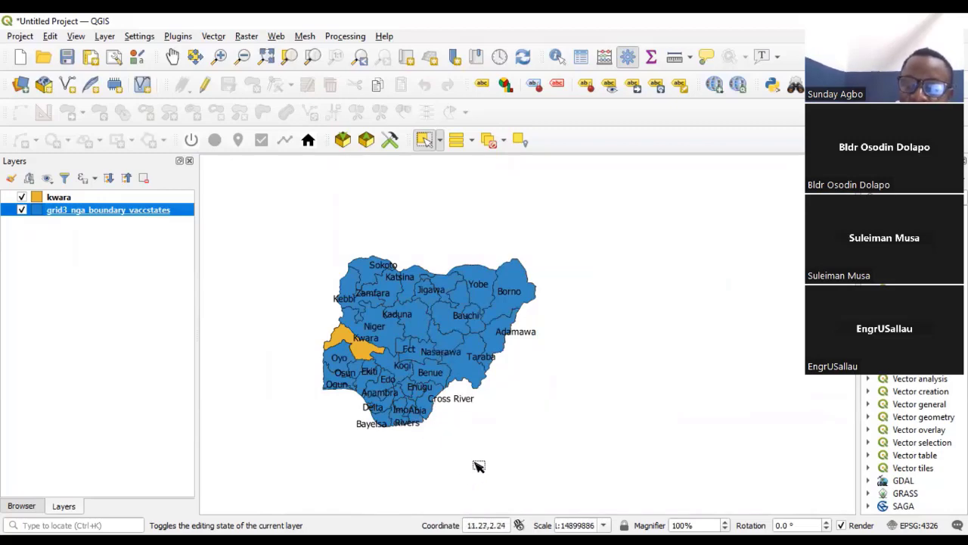
scroll(398, 353, up, 2)
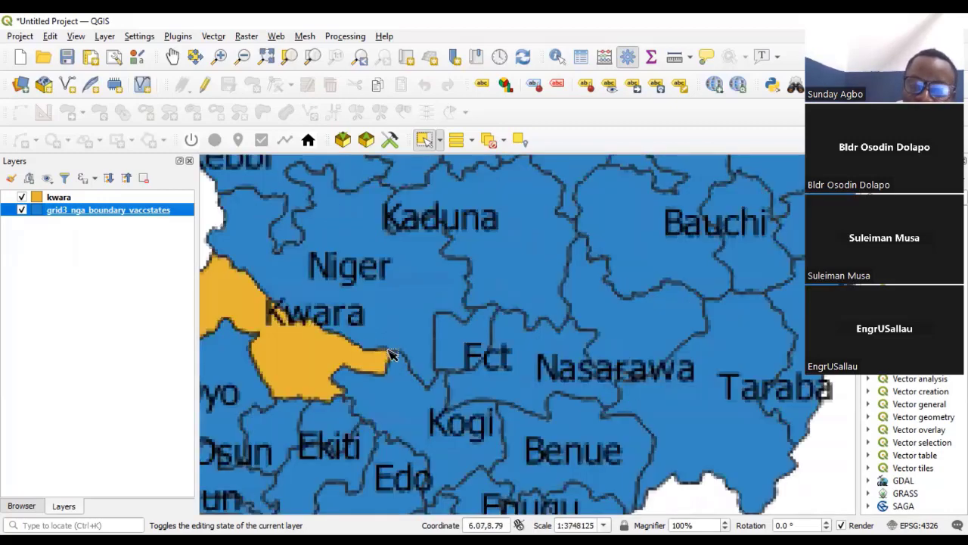
scroll(398, 354, down, 1)
scroll(401, 359, down, 1)
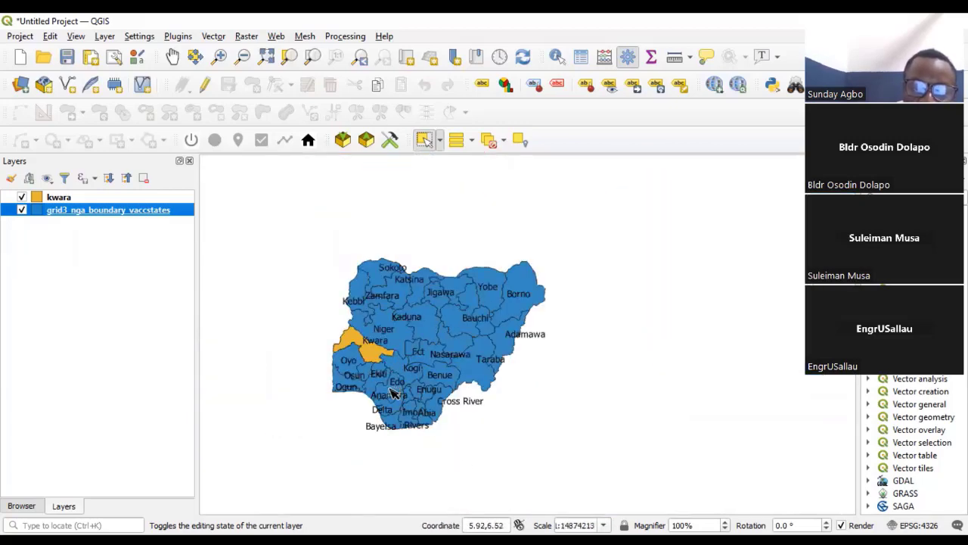
scroll(422, 403, up, 1)
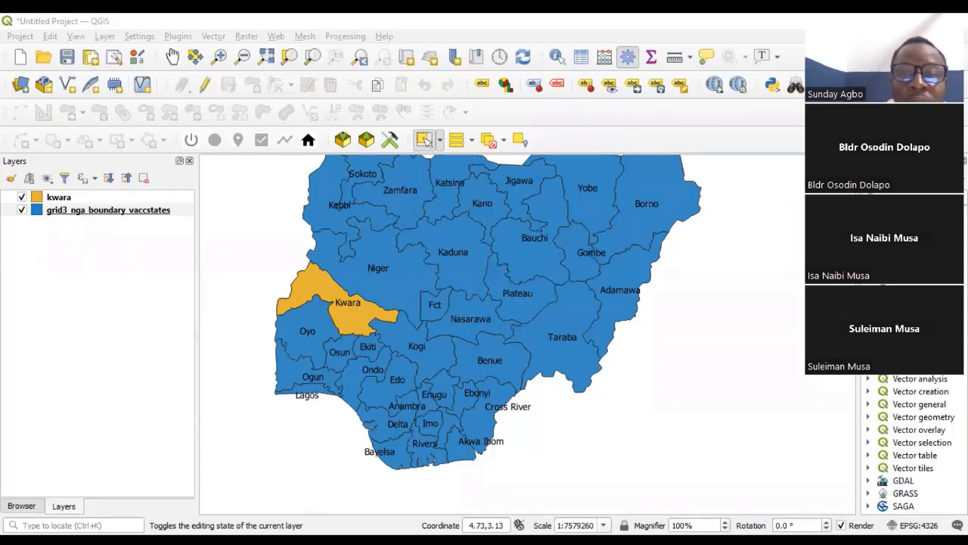
- Switch to File Explorer and extract GRID3_Nigeria_-_Government_Buildings.zip into the current download folder
key(alt+Tab)
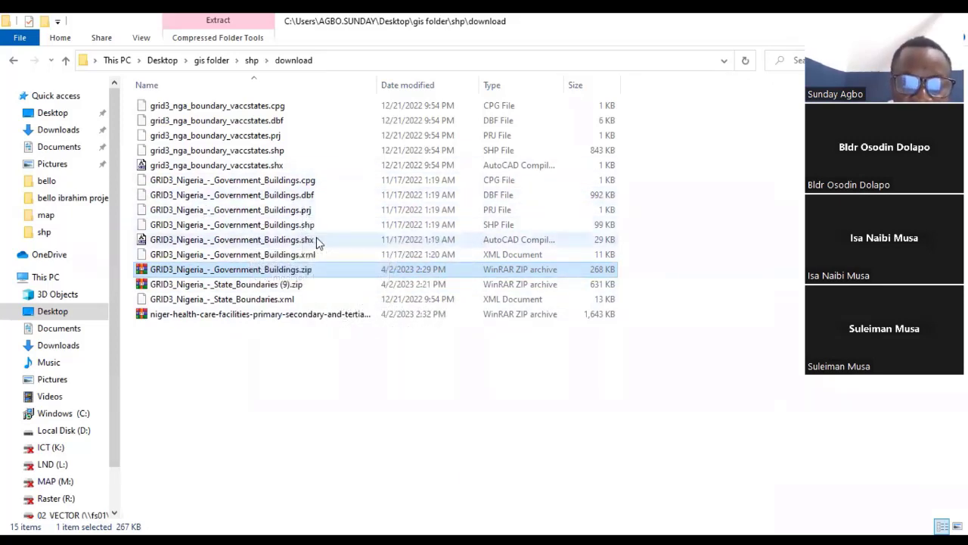
right_click(256, 272)
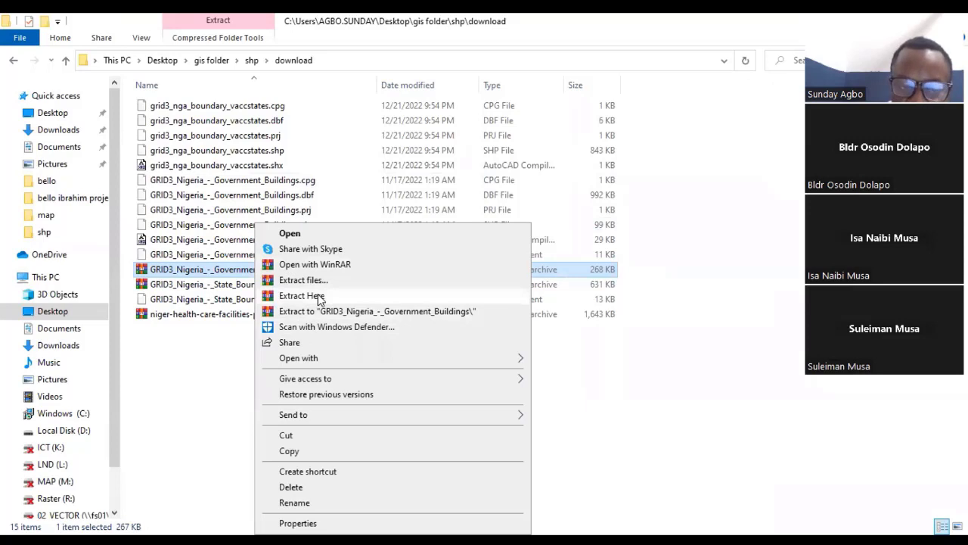
click(319, 297)
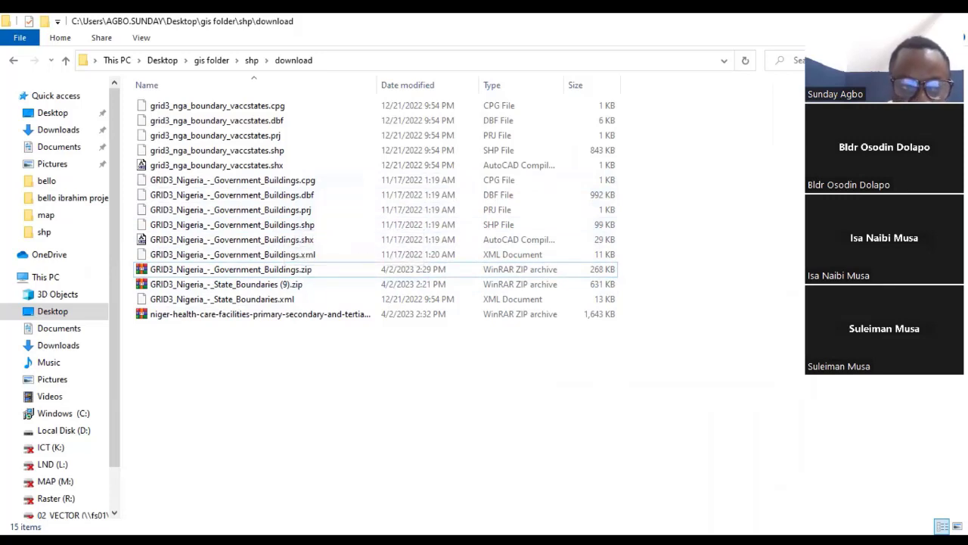
- Add GRID3_Nigeria_-_Government_Buildings.shp from the download folder to the QGIS project as a layer
key(alt+Tab)
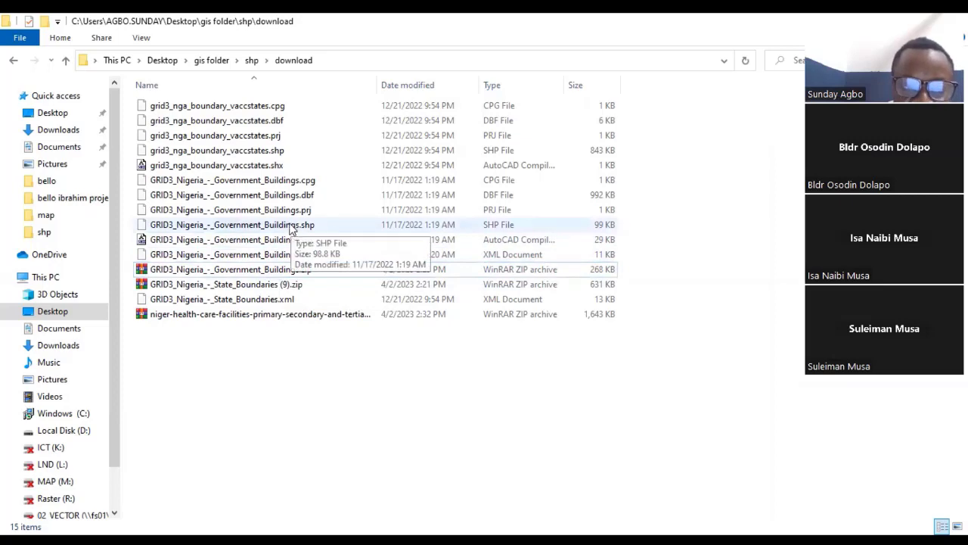
click(292, 229)
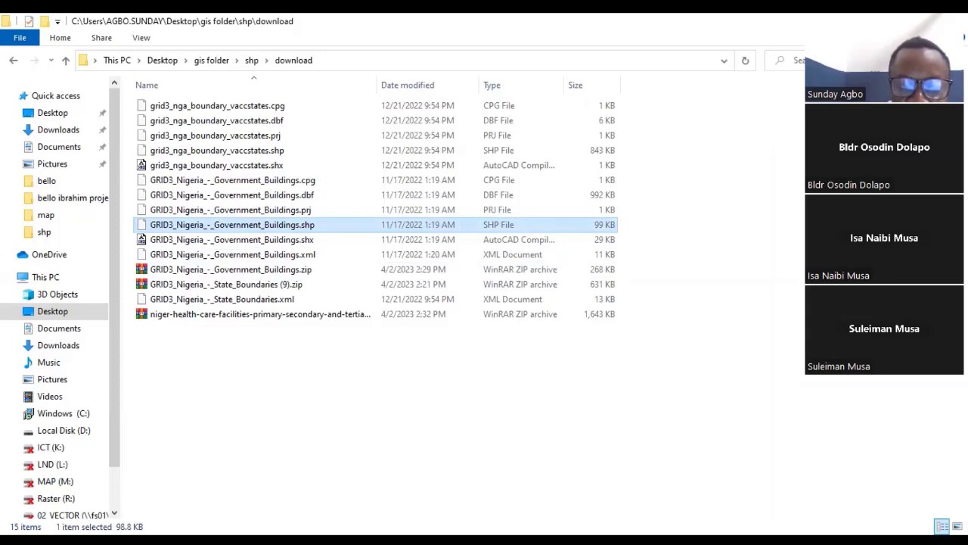
key(alt+Tab)
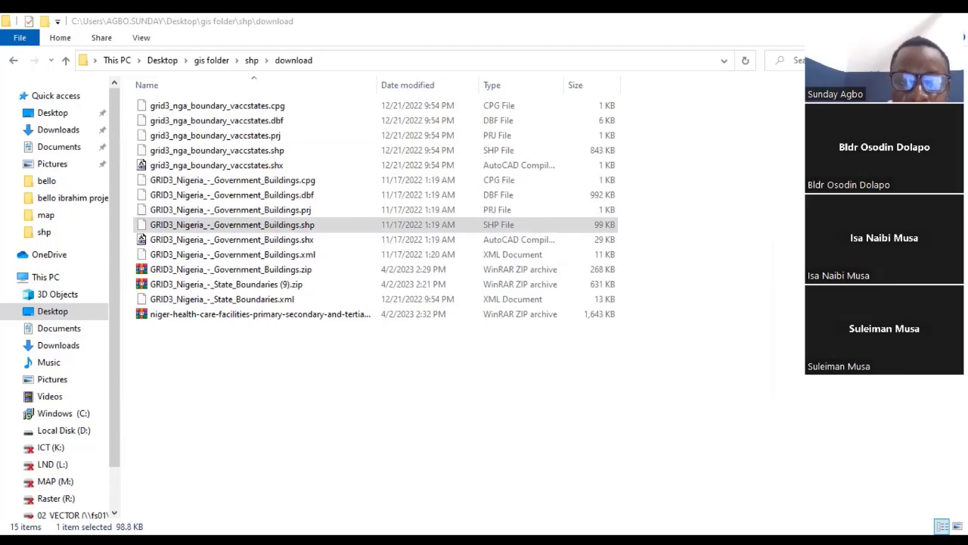
key(alt+Tab)
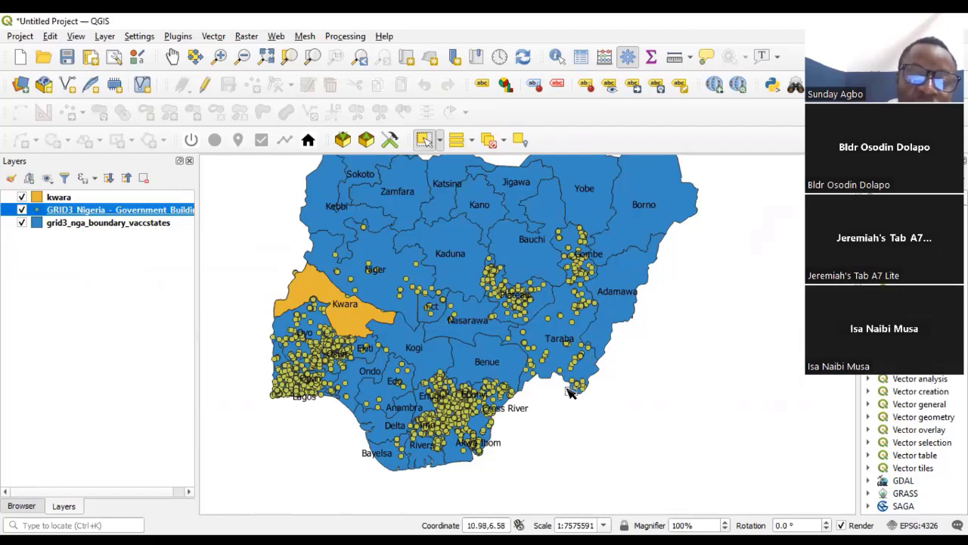
click(105, 37)
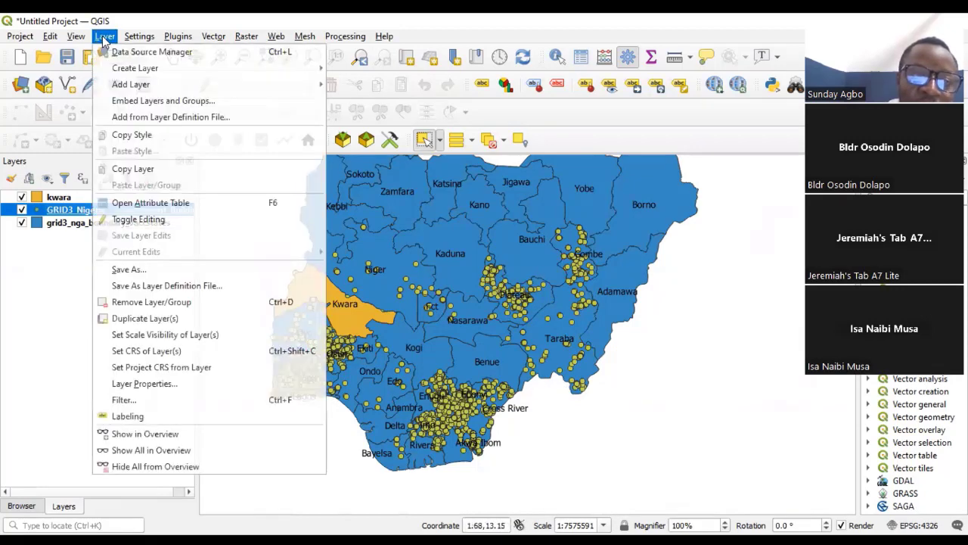
mouse_move(124, 69)
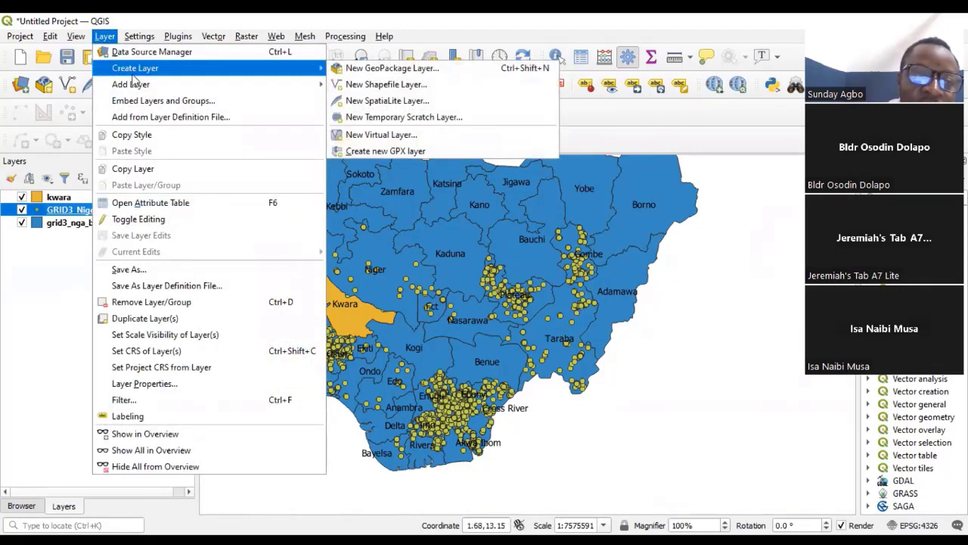
click(350, 490)
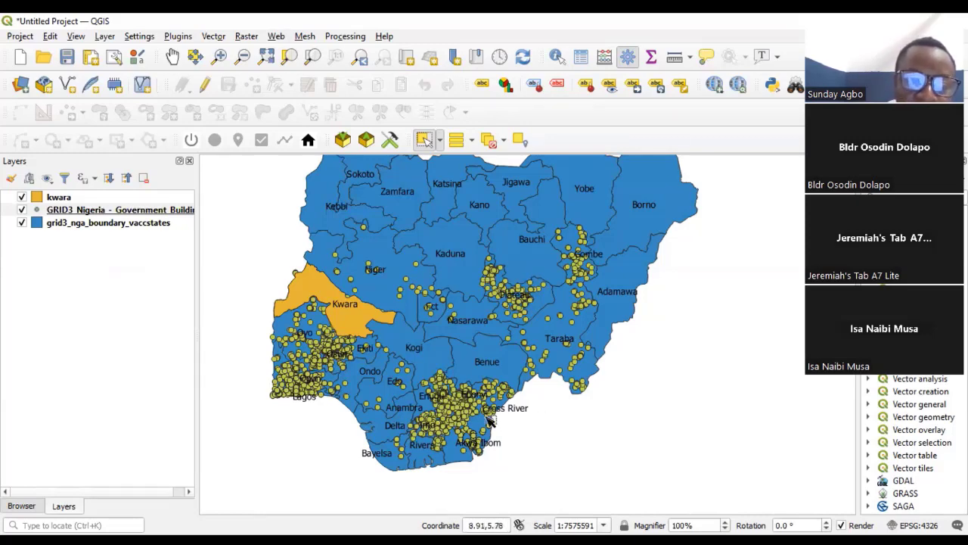
- Examine how the government building points are distributed across the states, especially around Enugu, Ebonyi and Imo
scroll(436, 426, up, 1)
scroll(458, 405, down, 2)
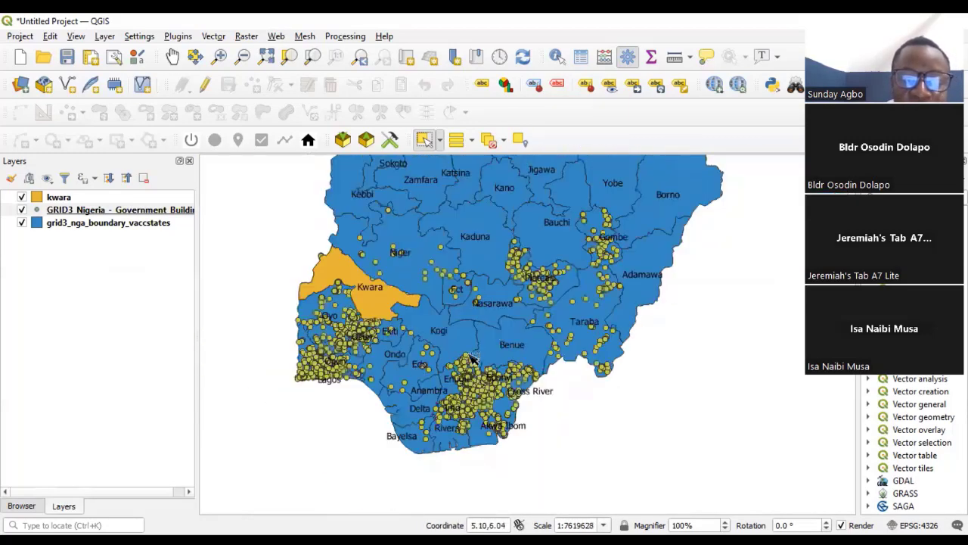
scroll(478, 378, up, 1)
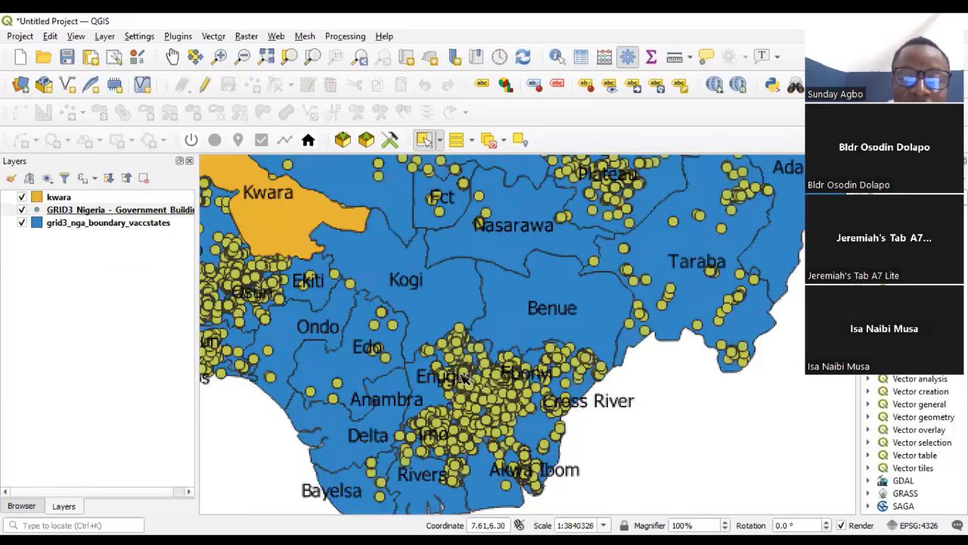
scroll(469, 361, up, 1)
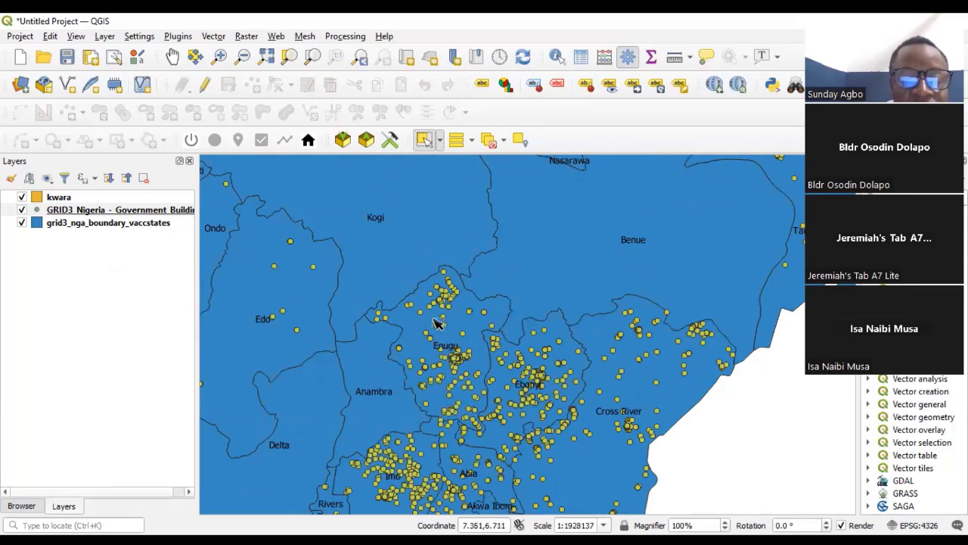
scroll(476, 318, down, 2)
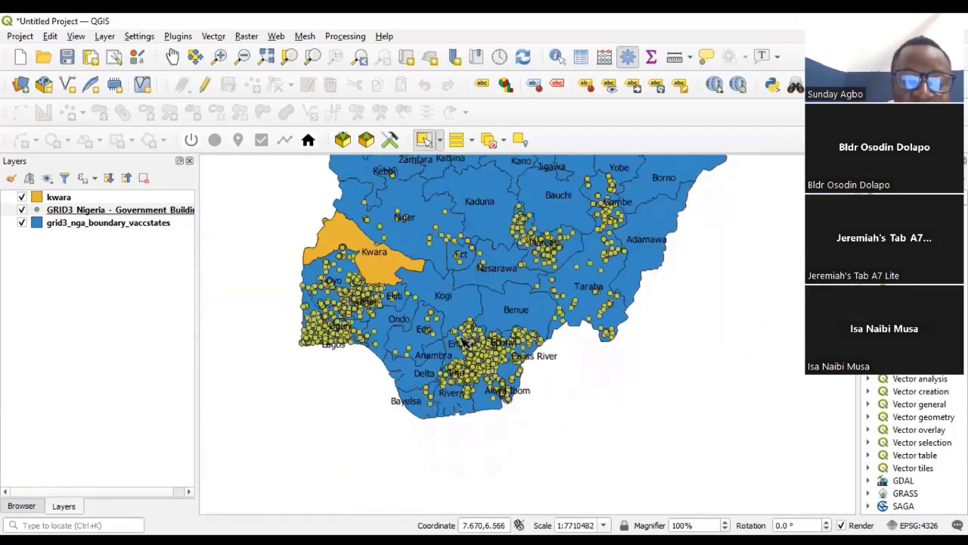
scroll(499, 321, up, 1)
scroll(509, 321, down, 2)
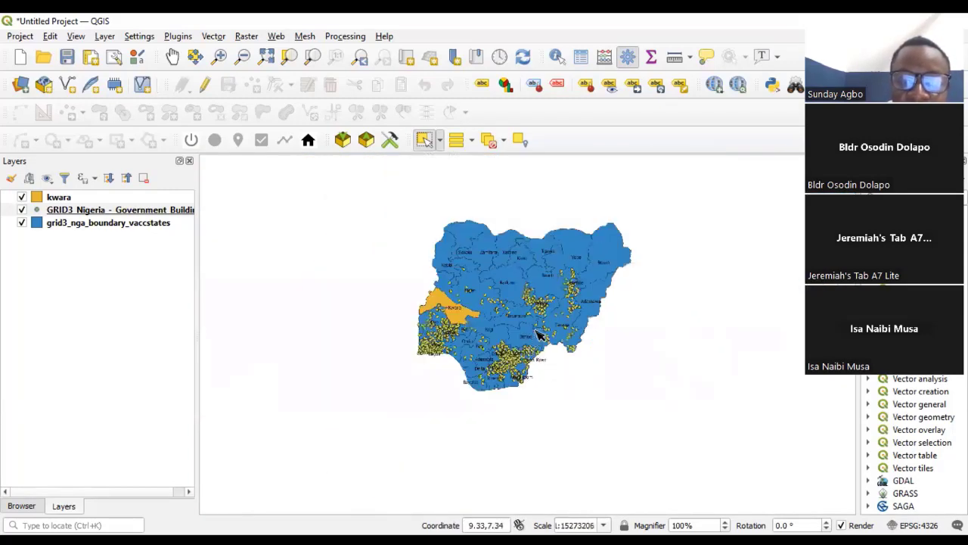
scroll(541, 329, up, 1)
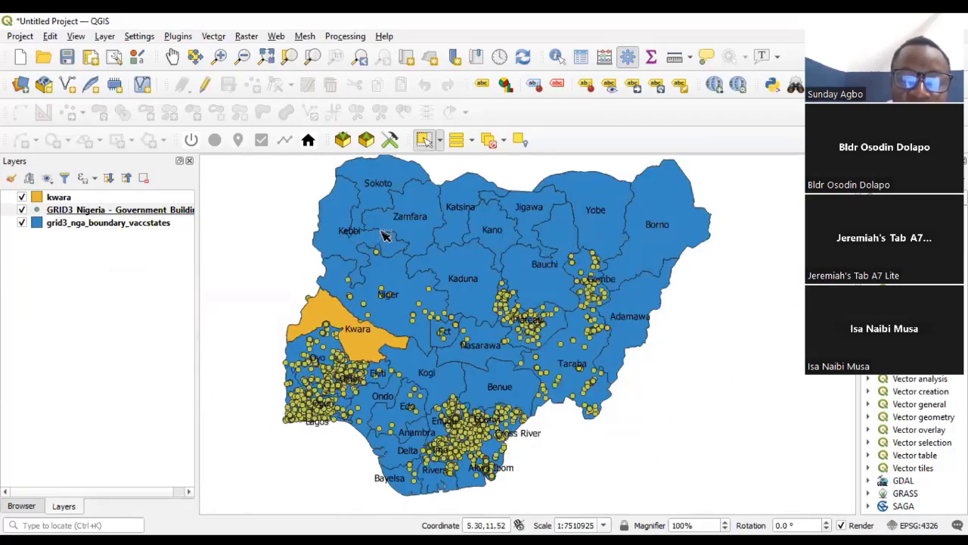
scroll(504, 385, up, 1)
scroll(406, 370, down, 1)
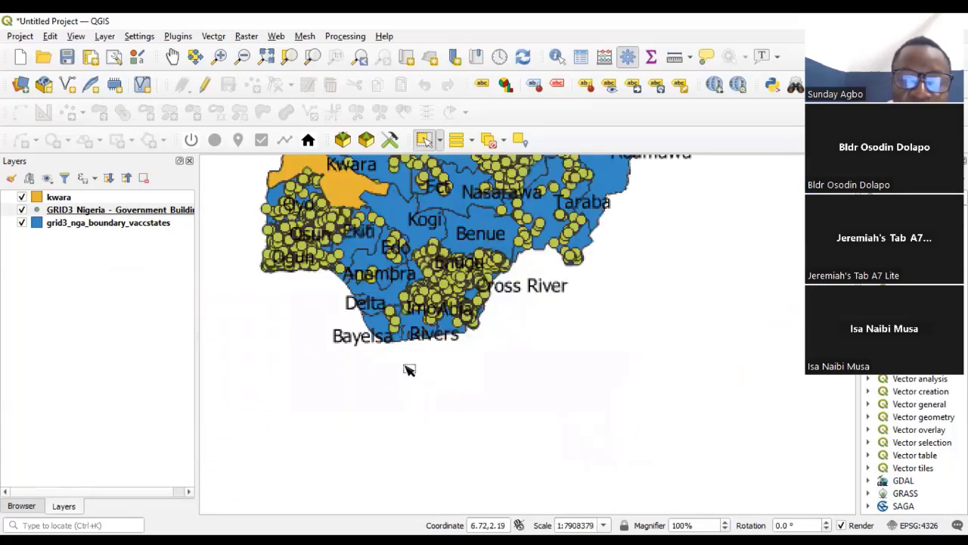
scroll(446, 259, up, 2)
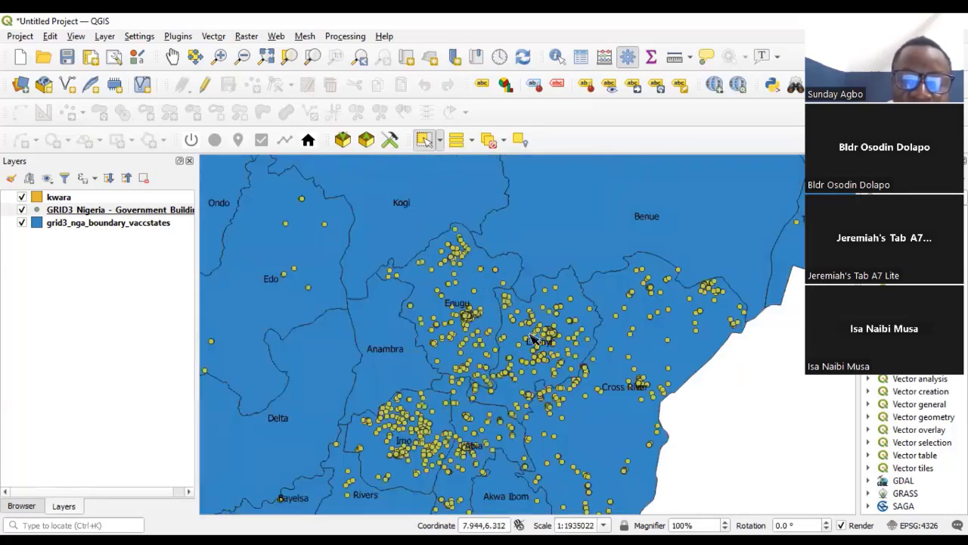
scroll(529, 346, up, 1)
scroll(484, 372, down, 3)
scroll(461, 378, up, 1)
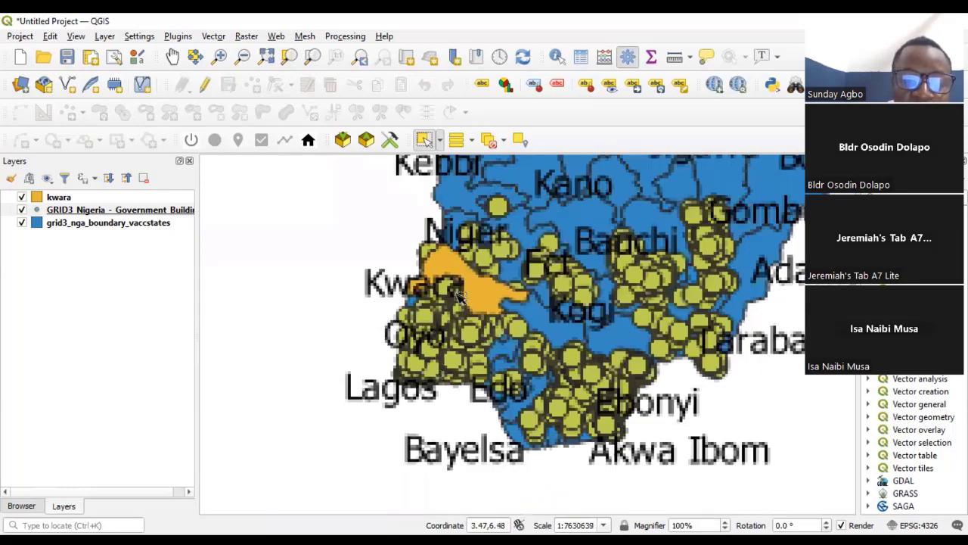
scroll(389, 292, down, 2)
scroll(443, 319, up, 1)
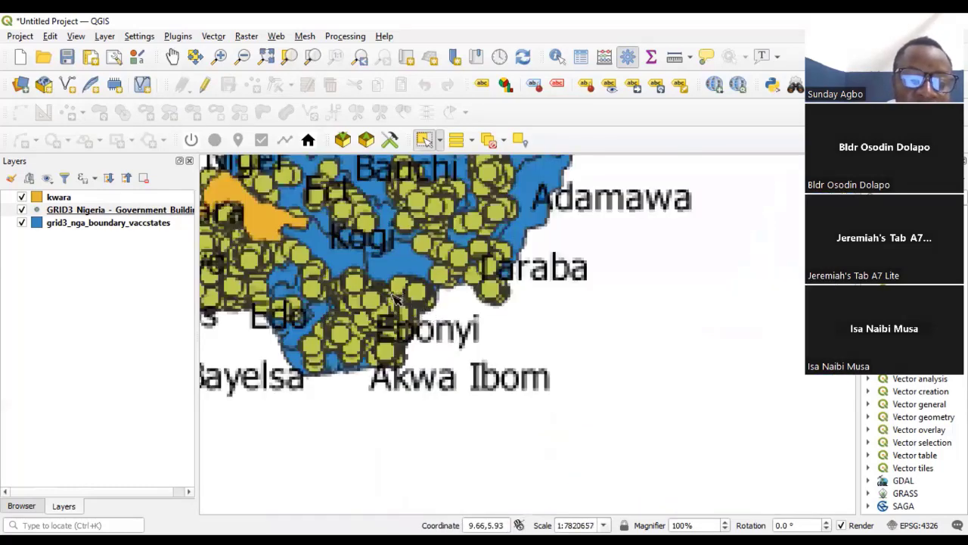
scroll(338, 310, up, 2)
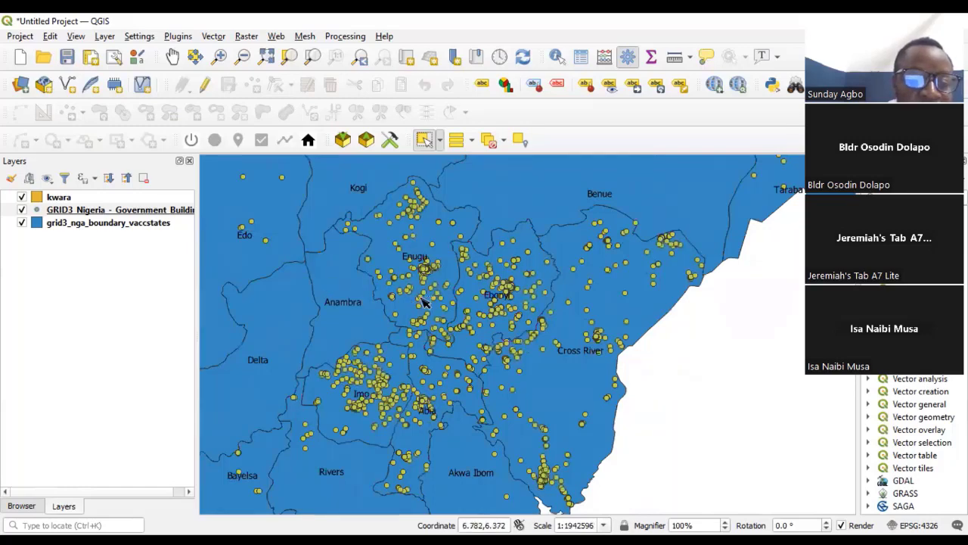
scroll(474, 302, down, 2)
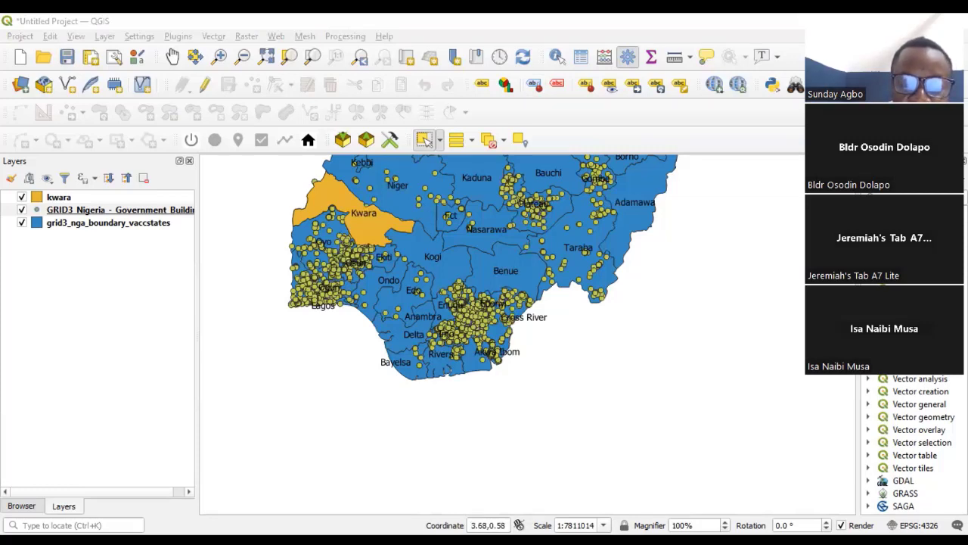
- Switch to File Explorer and extract the Niger health care facilities (primary, secondary and tertiary) zip archive into the download folder
click(224, 252)
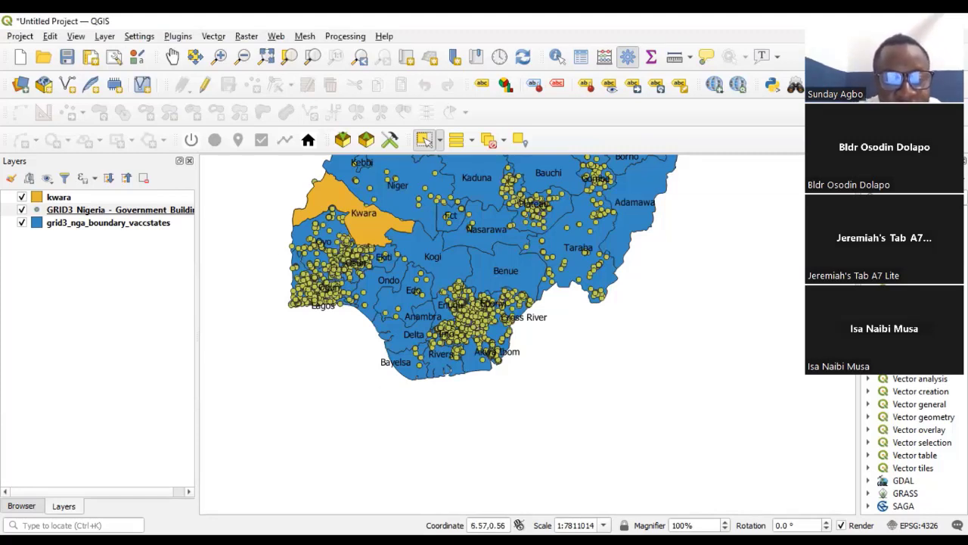
click(455, 372)
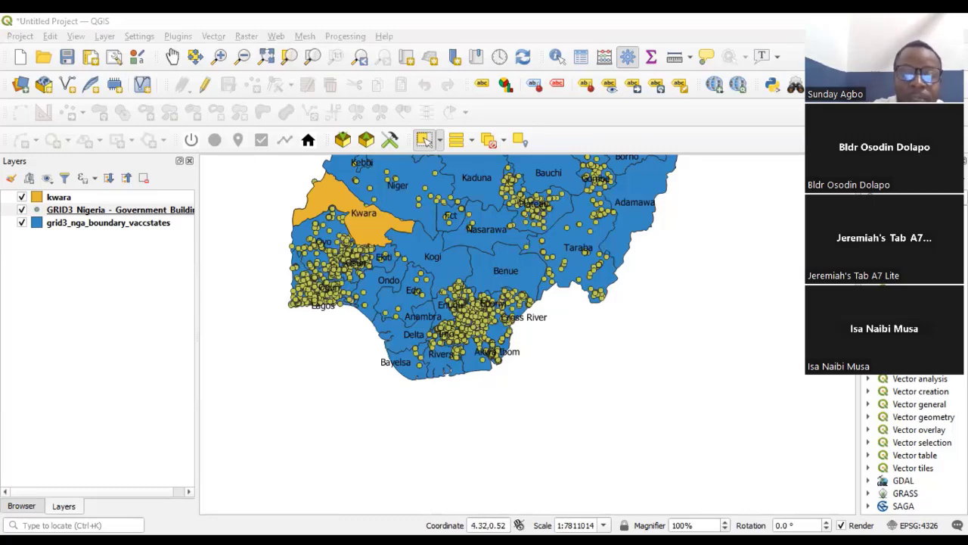
key(alt+Tab)
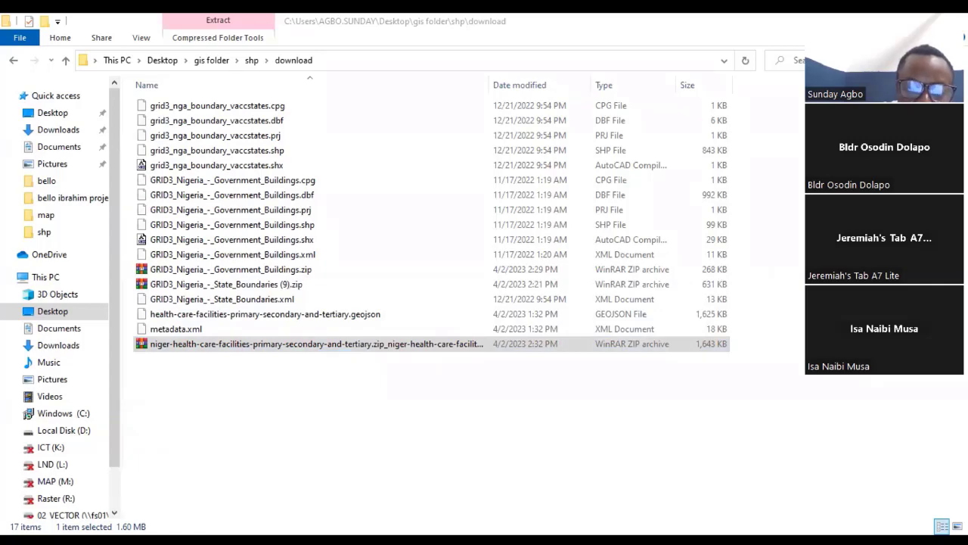
- Switch to QGIS and start adding a vector layer, browsing the download folder for the dataset with the file name column widened
key(alt+Tab)
scroll(388, 353, down, 1)
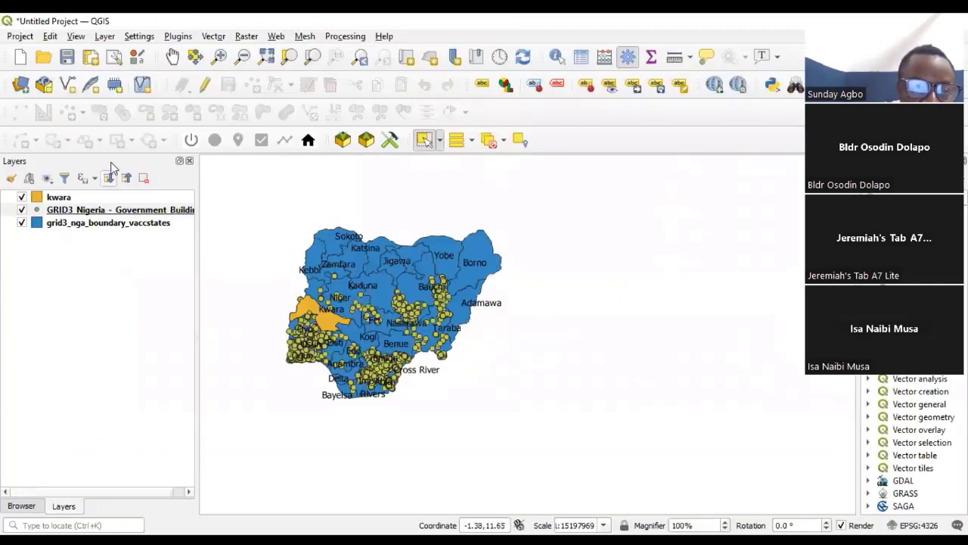
click(104, 36)
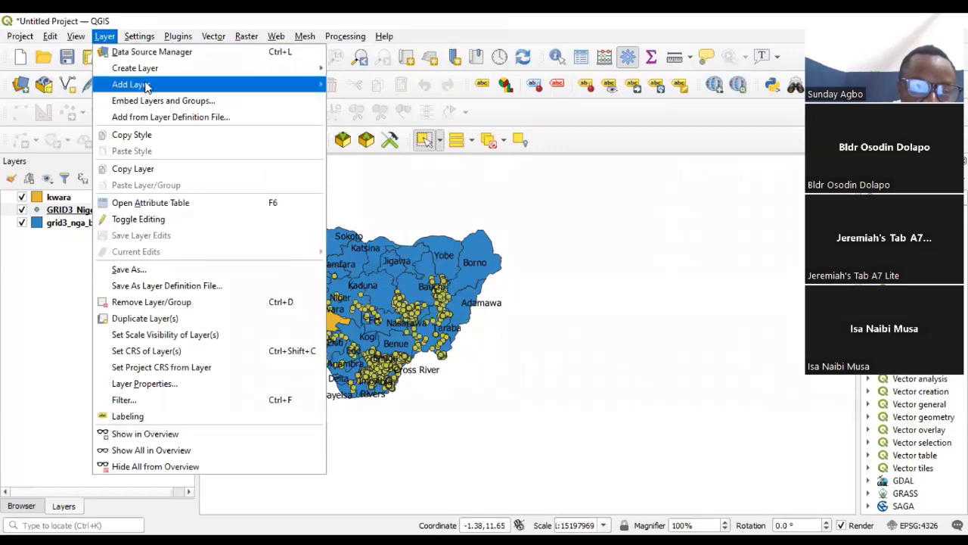
mouse_move(214, 83)
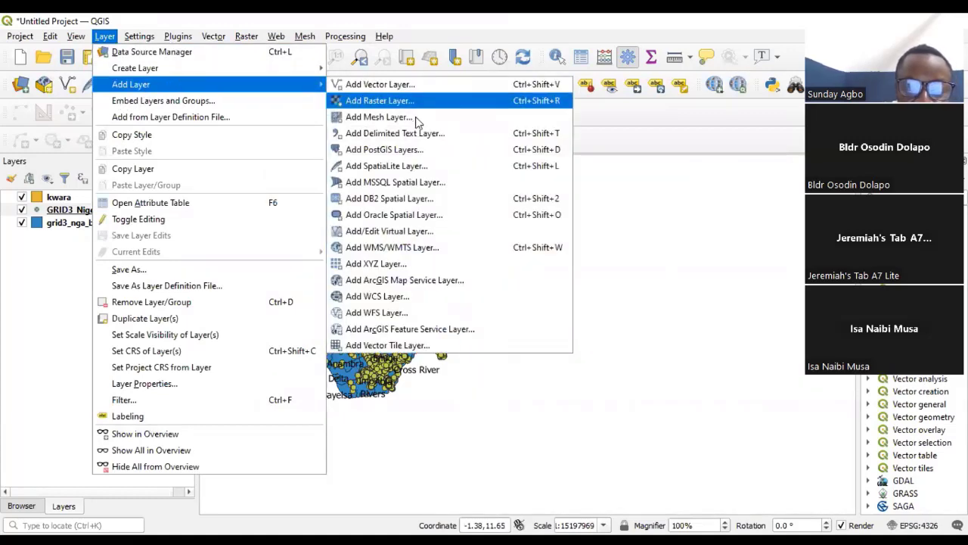
click(385, 85)
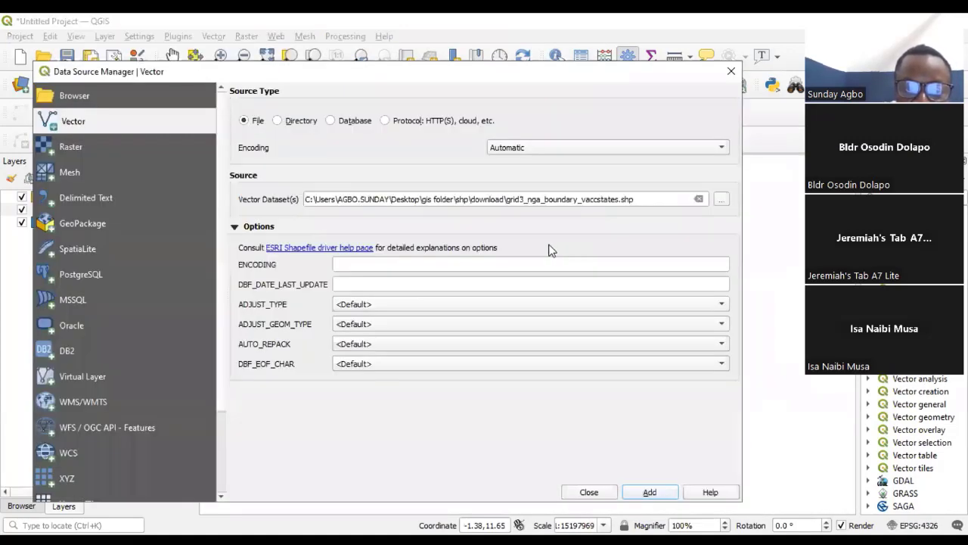
click(721, 199)
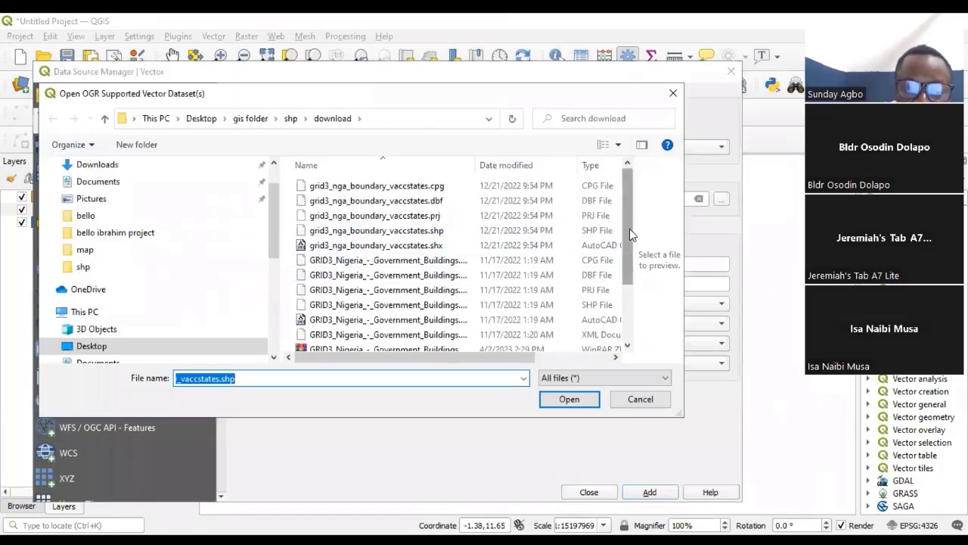
drag(628, 231, 634, 308)
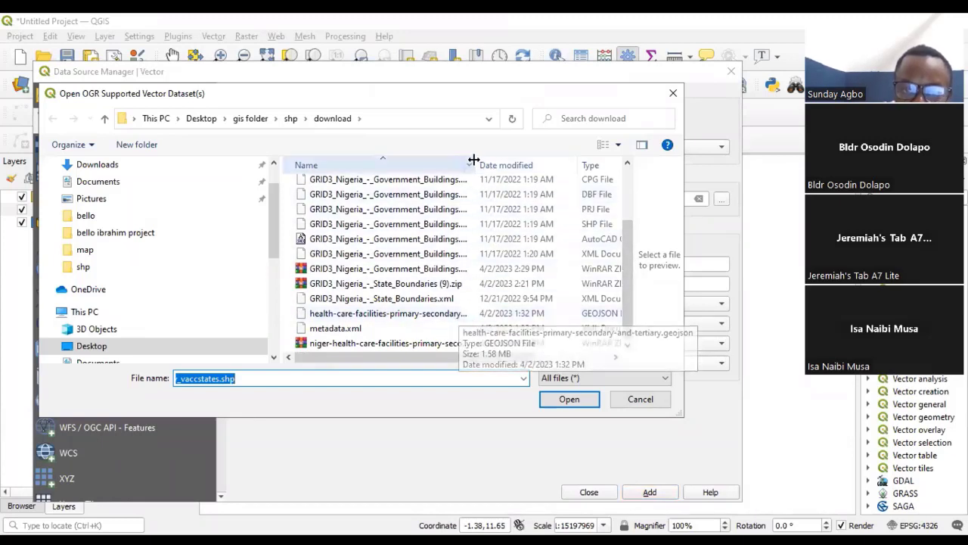
drag(477, 155, 582, 157)
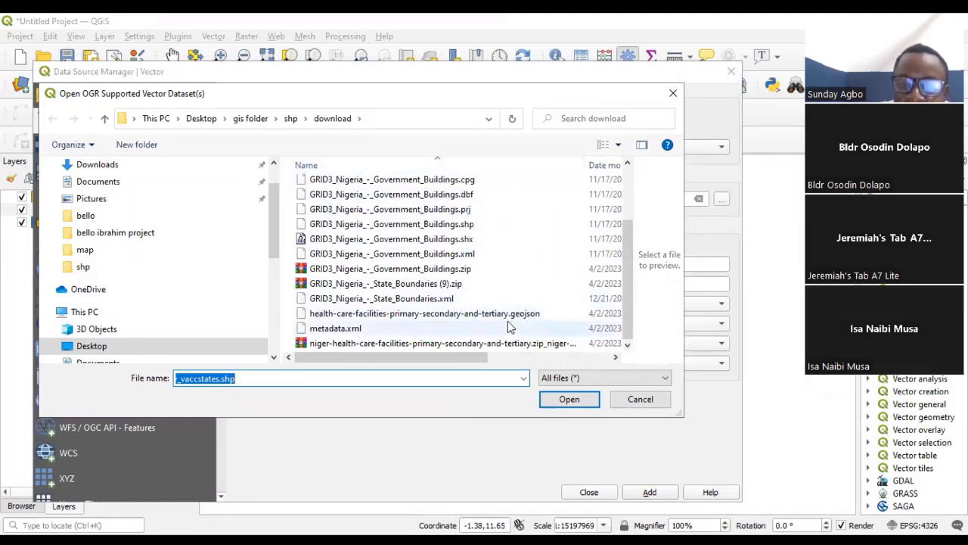
- Try filtering the dataset file list to ESRI Shapefiles, and restore it to all files
click(617, 375)
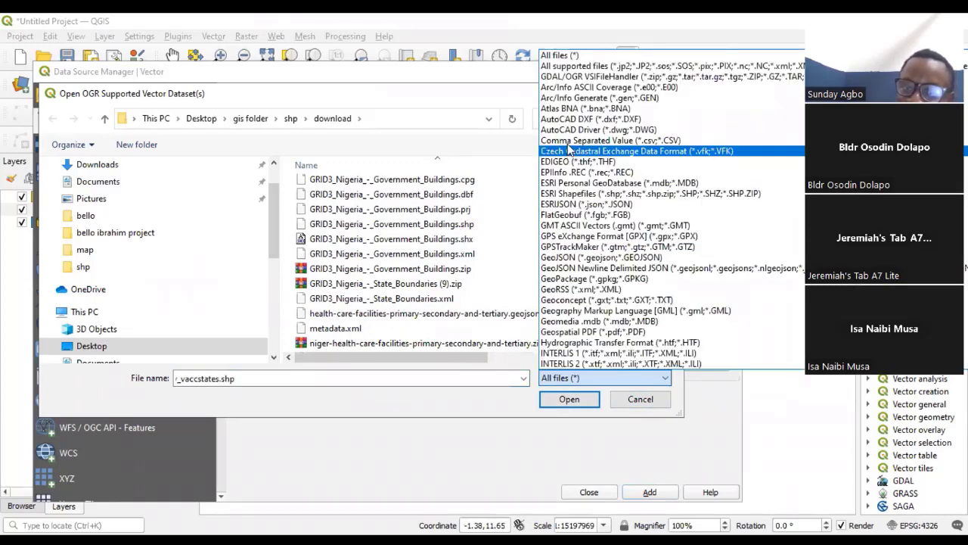
click(605, 196)
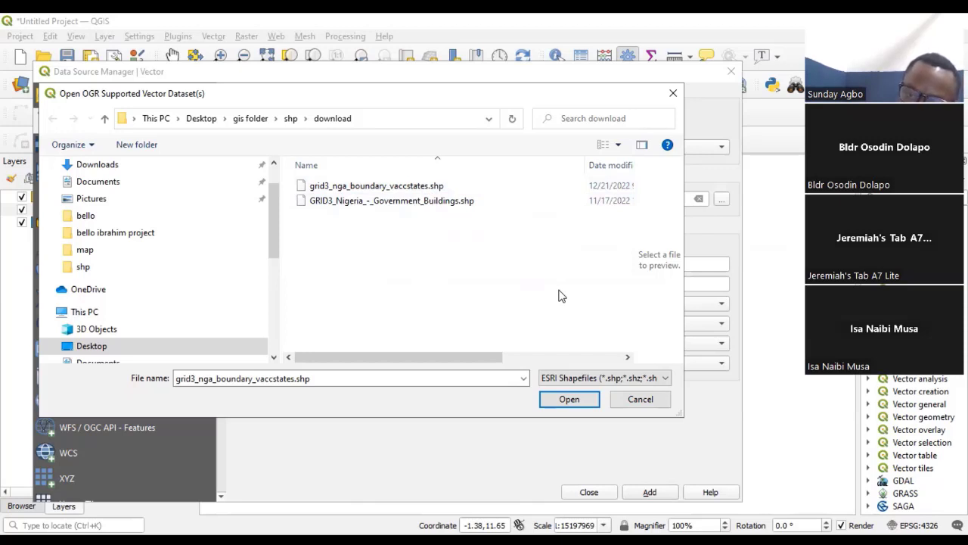
click(582, 384)
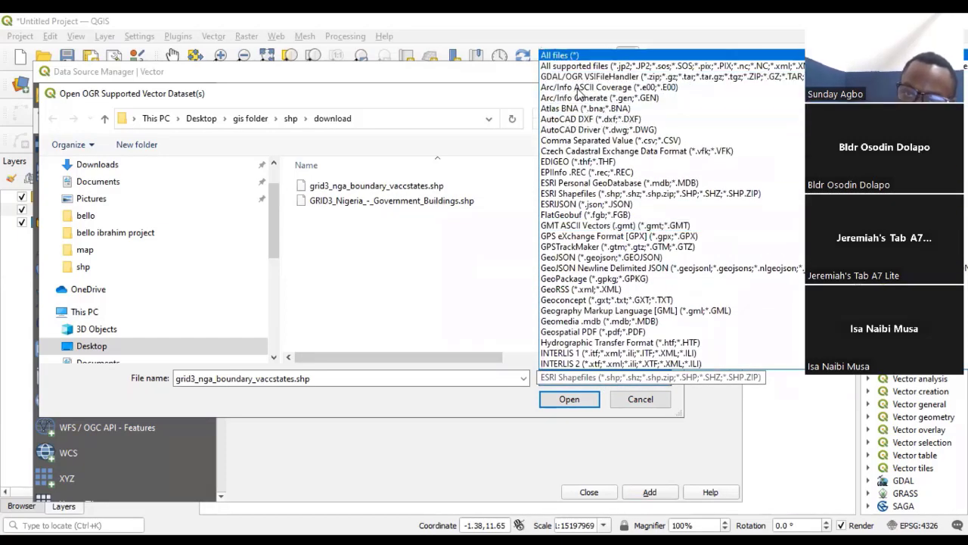
click(560, 55)
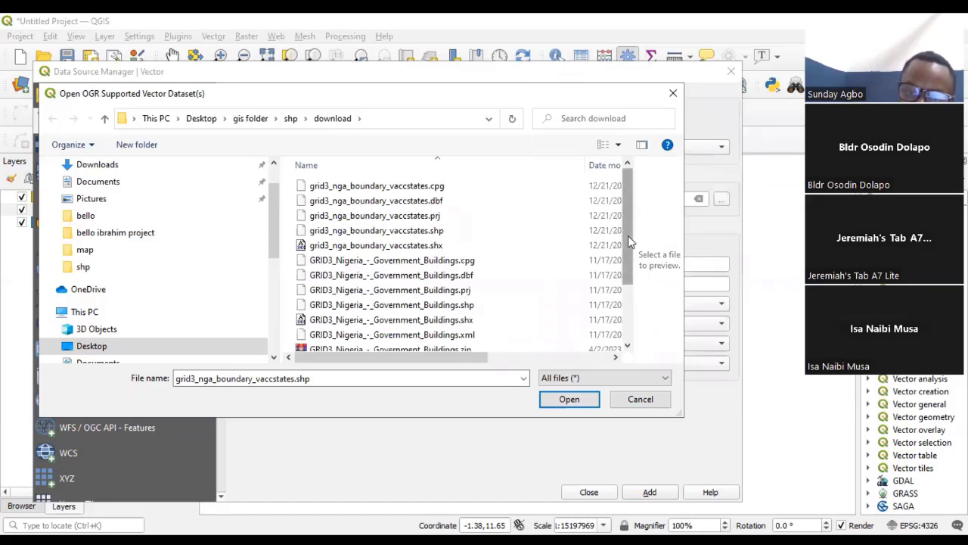
- Add health-care-facilities-primary-secondary-and-tertiary.geojson from the download folder to the project as a vector layer
drag(628, 236, 627, 322)
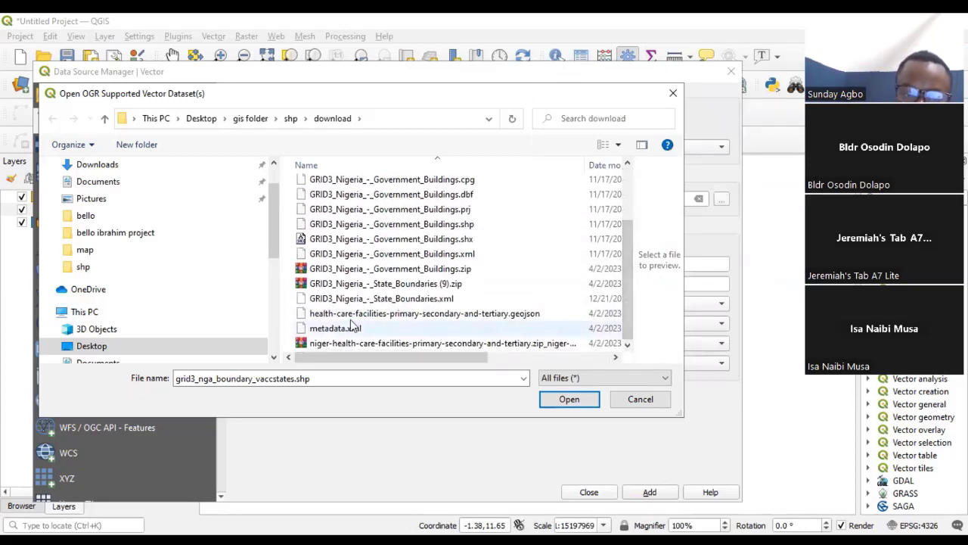
click(481, 318)
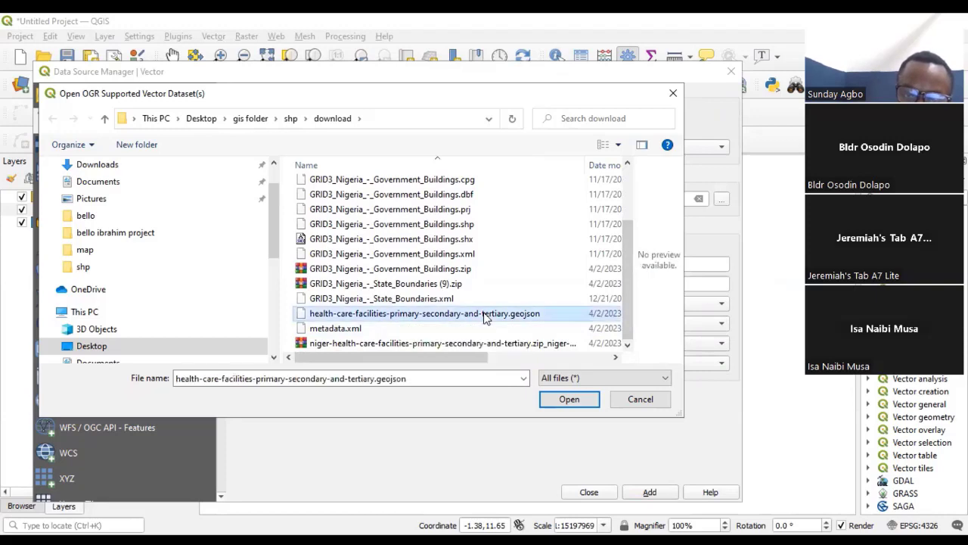
click(574, 402)
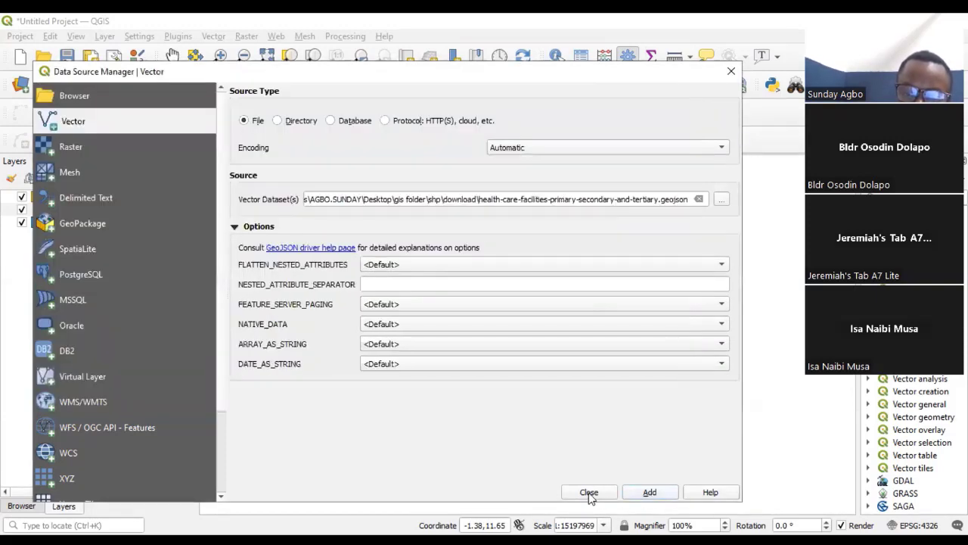
click(587, 492)
- Examine how the health care facility points are distributed across Niger state and along its borders with Kwara and Fct
scroll(456, 270, up, 2)
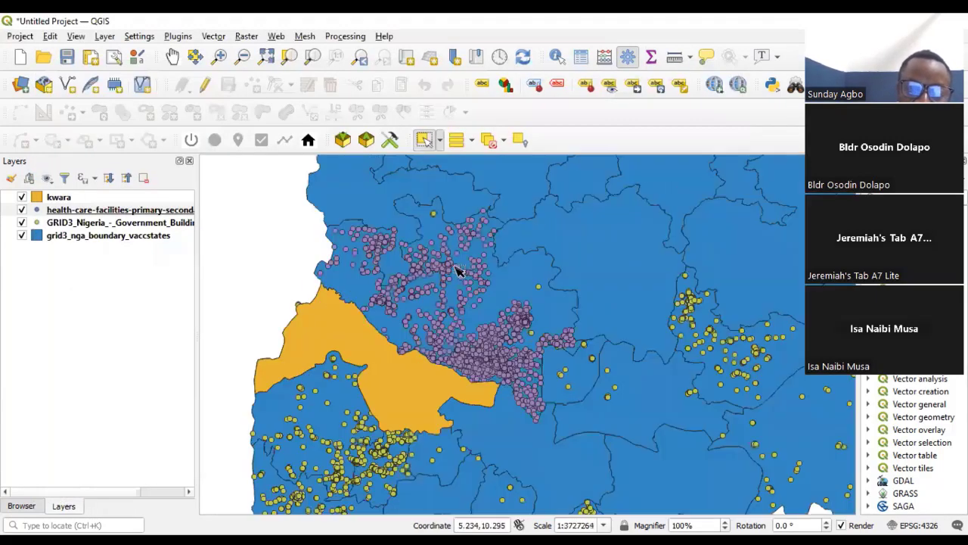
scroll(480, 299, up, 2)
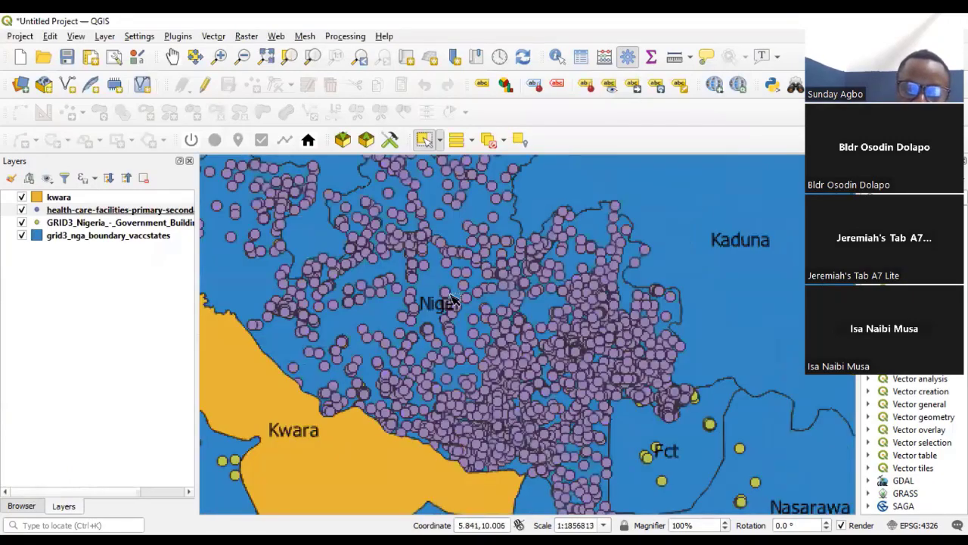
scroll(397, 303, down, 2)
scroll(389, 320, up, 2)
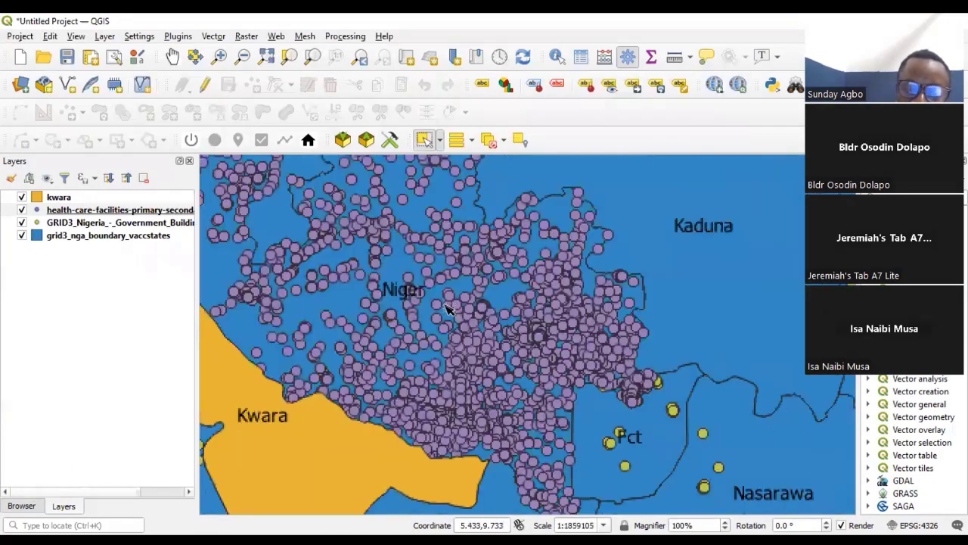
scroll(454, 310, down, 1)
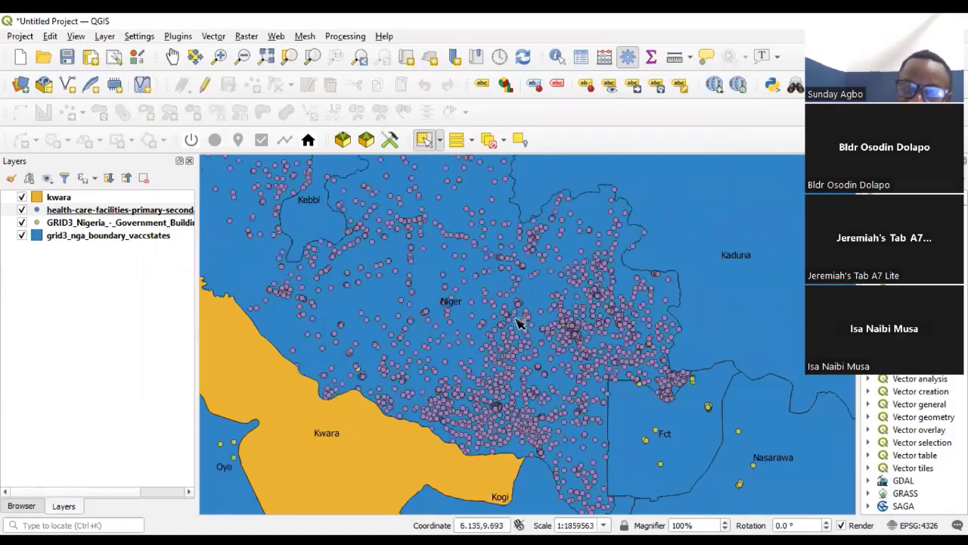
- Open the attribute table of the health care facilities layer
right_click(106, 212)
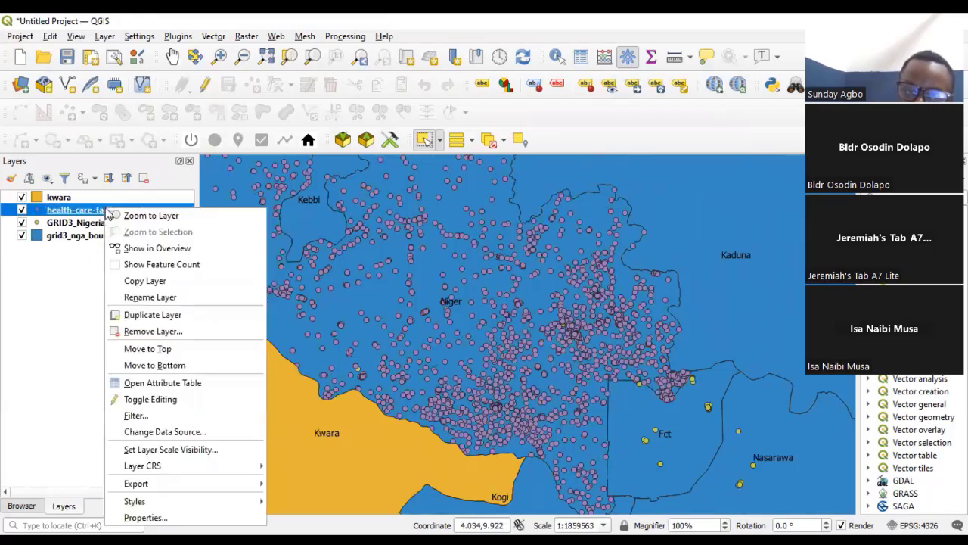
click(60, 285)
click(117, 212)
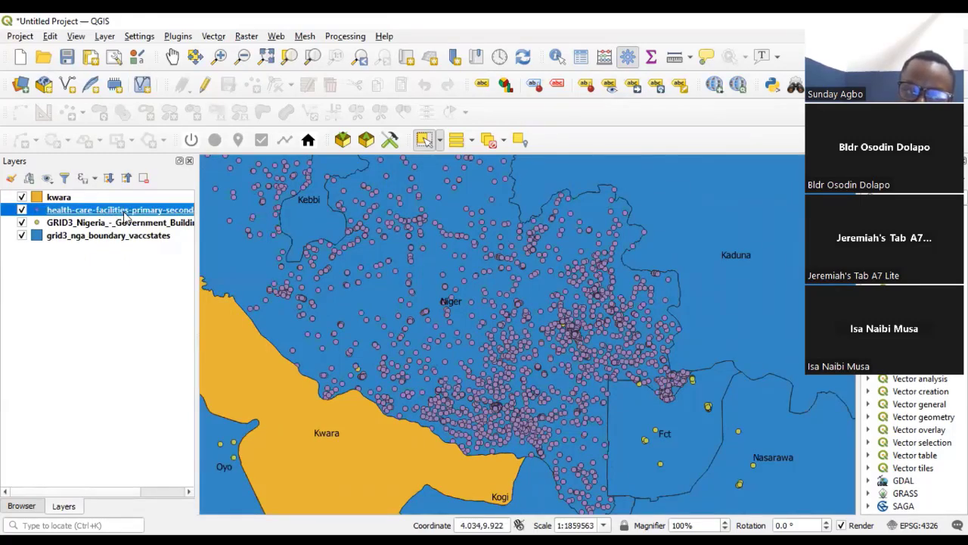
right_click(123, 213)
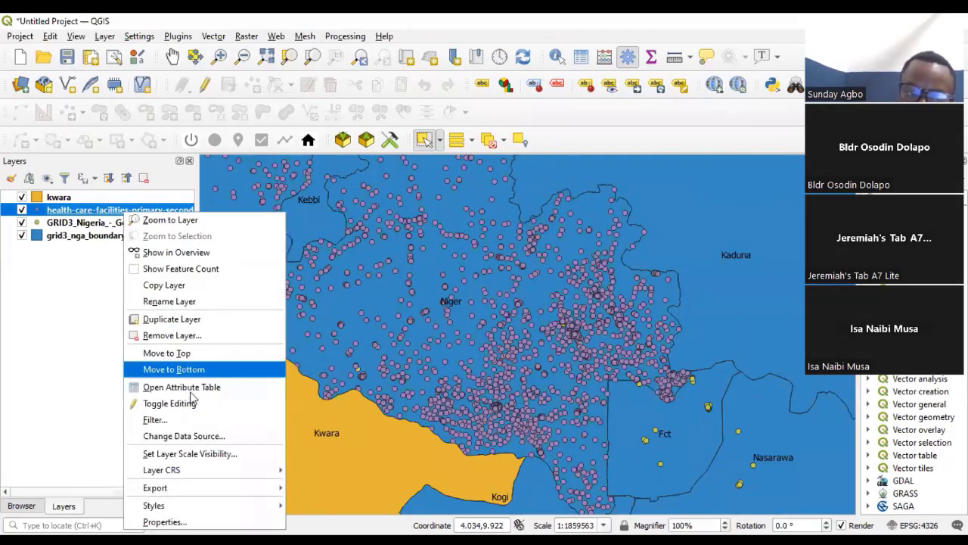
click(305, 342)
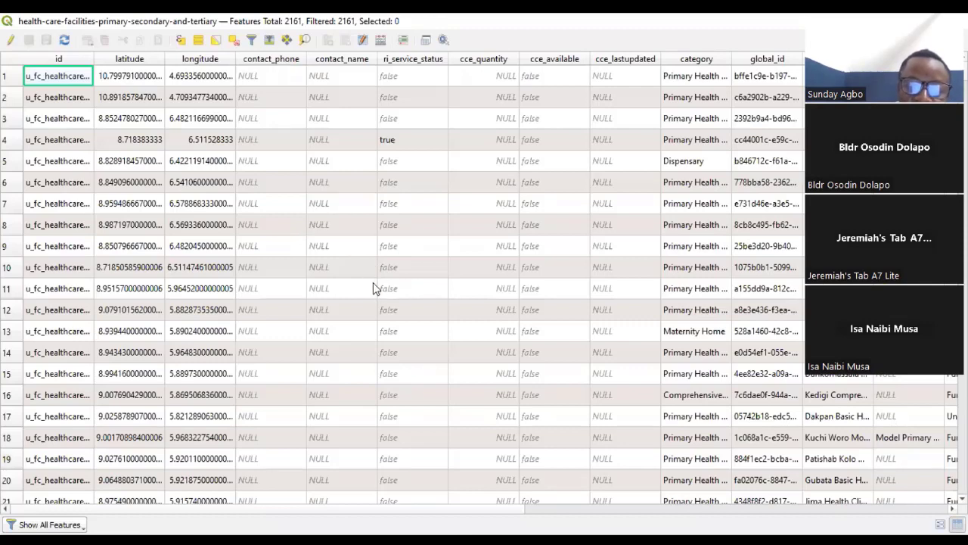
- Widen the category and name columns and read through the health care facilities' categories, names and functional status
scroll(373, 284, down, 2)
scroll(399, 173, up, 3)
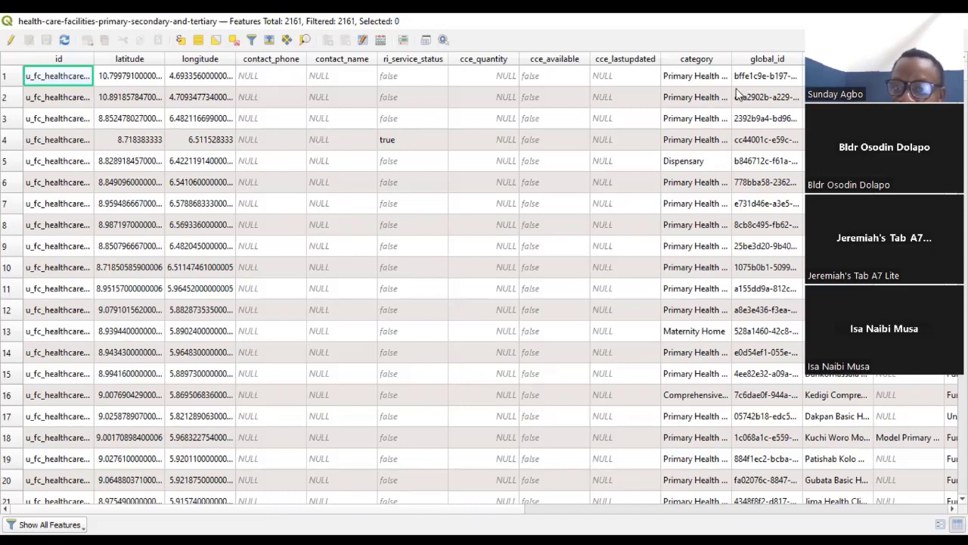
double_click(731, 59)
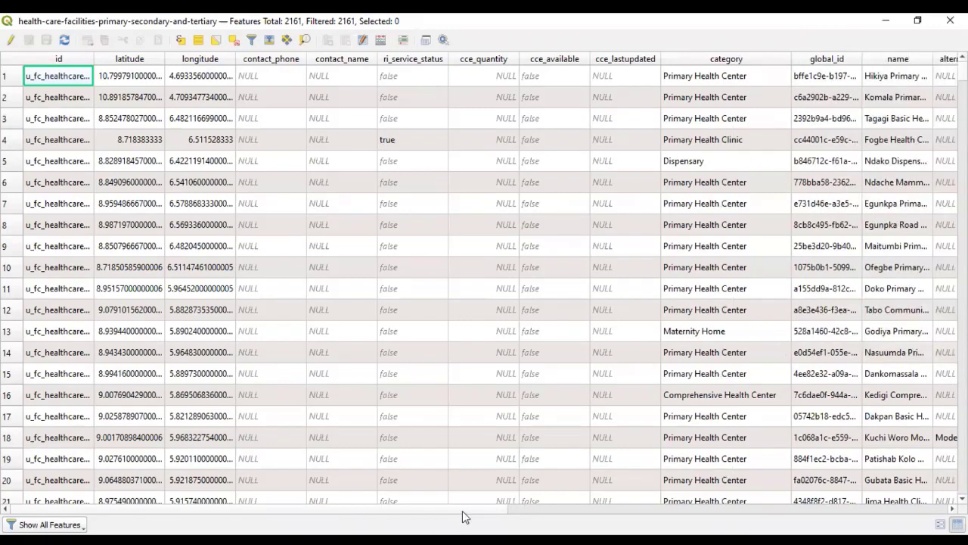
drag(462, 511, 729, 476)
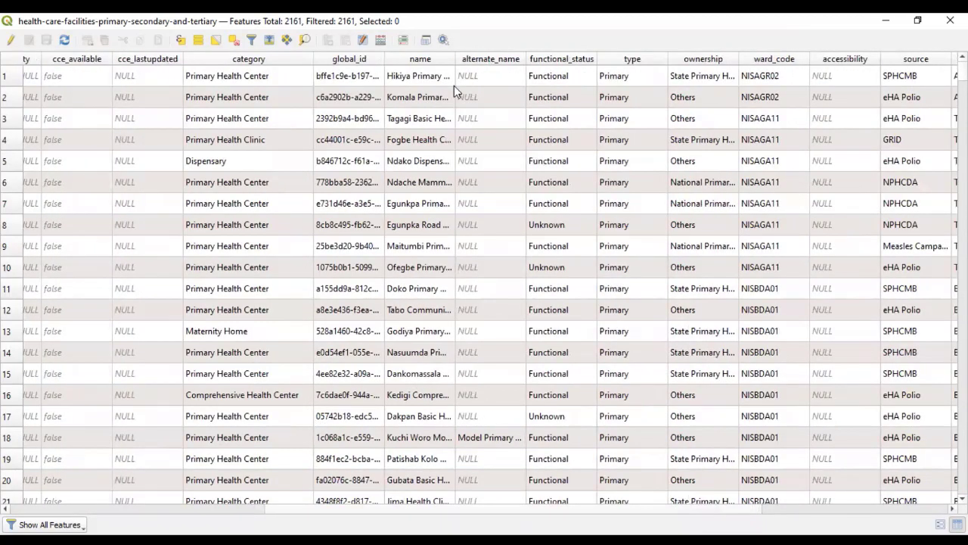
drag(455, 59, 520, 59)
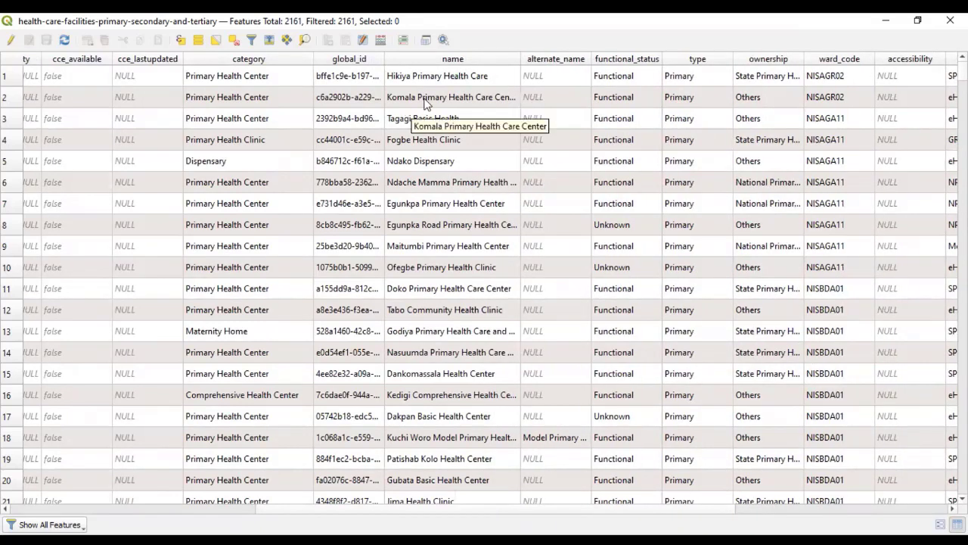
scroll(450, 250, down, 12)
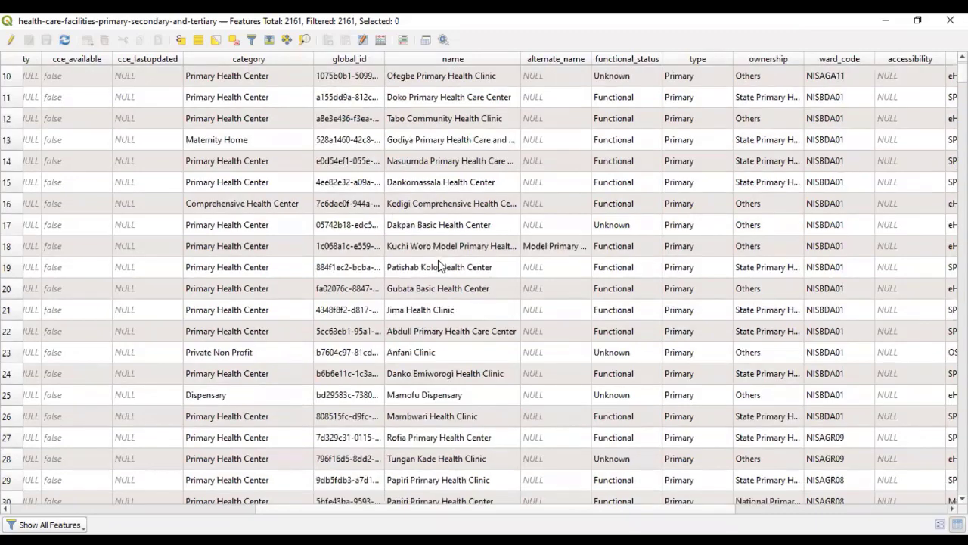
scroll(461, 318, down, 11)
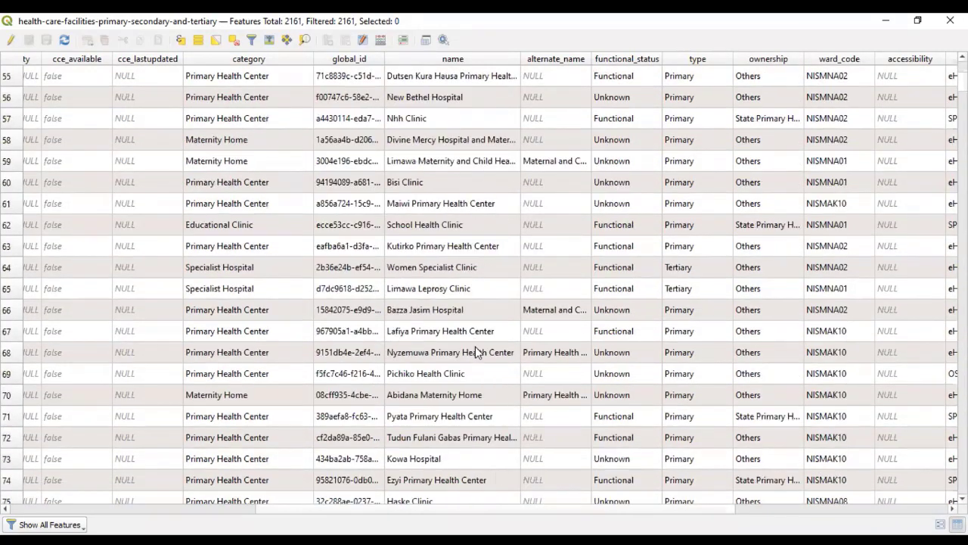
scroll(470, 350, down, 3)
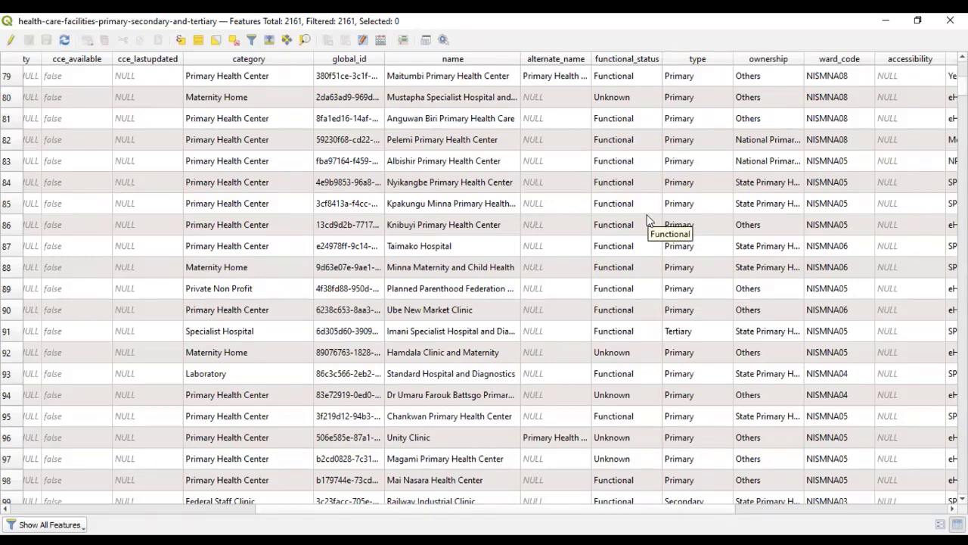
- Examine the remaining facility attributes, including type, ownership, source, ward, LGA and state, and return to the table's first columns
drag(660, 508, 772, 512)
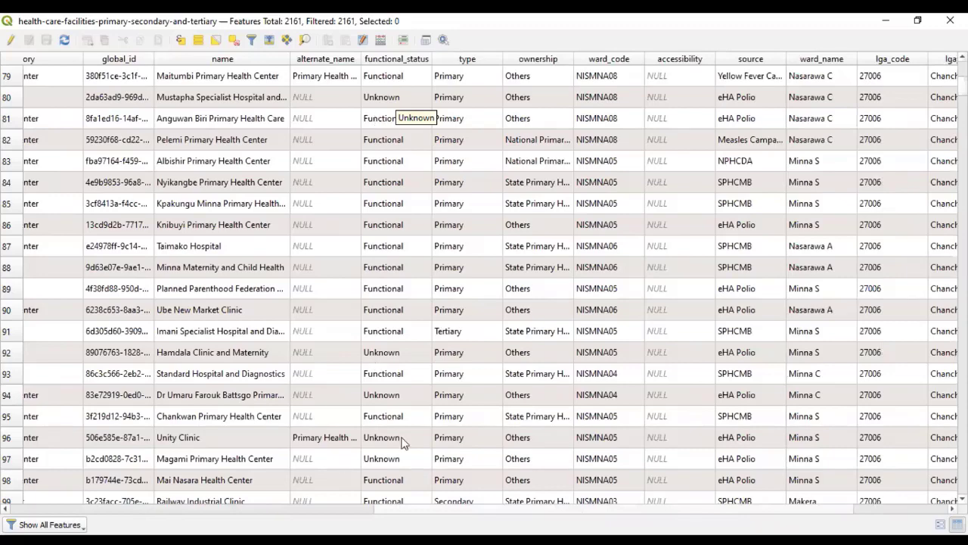
scroll(405, 394, down, 5)
scroll(404, 415, down, 9)
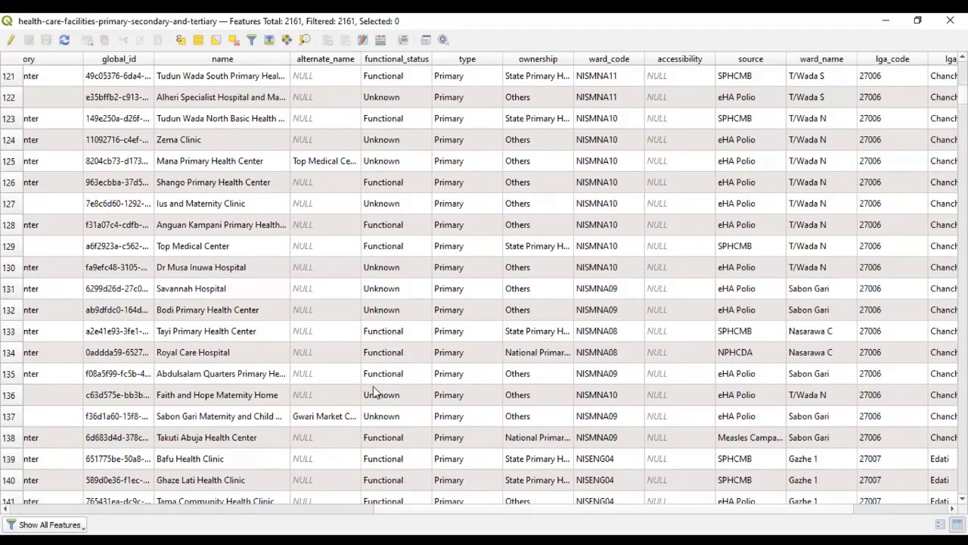
scroll(371, 411, down, 7)
scroll(398, 437, down, 4)
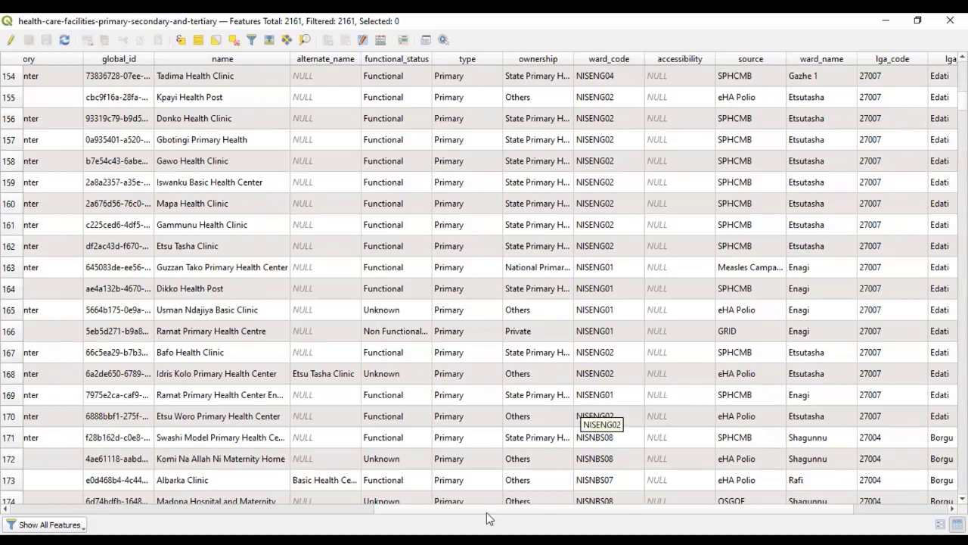
drag(486, 510, 662, 509)
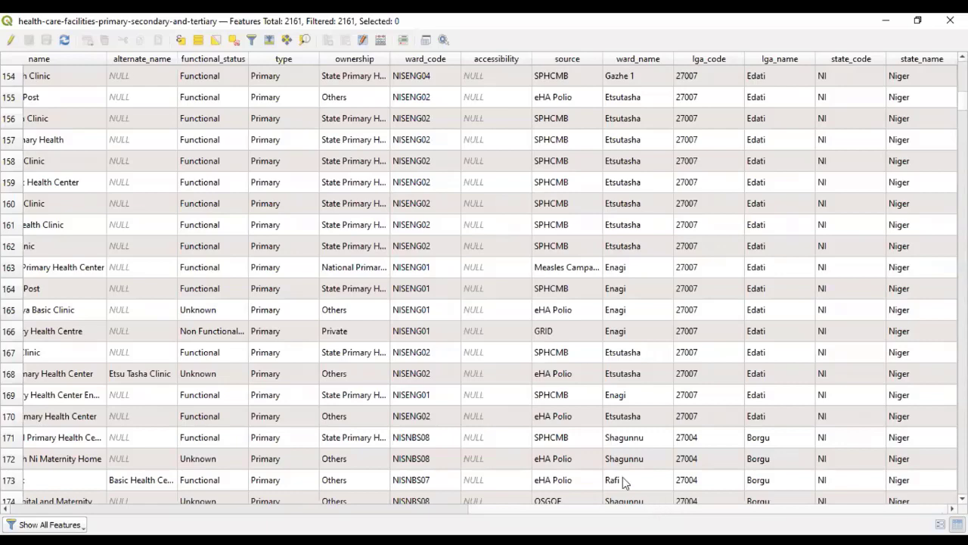
drag(499, 513, 3, 509)
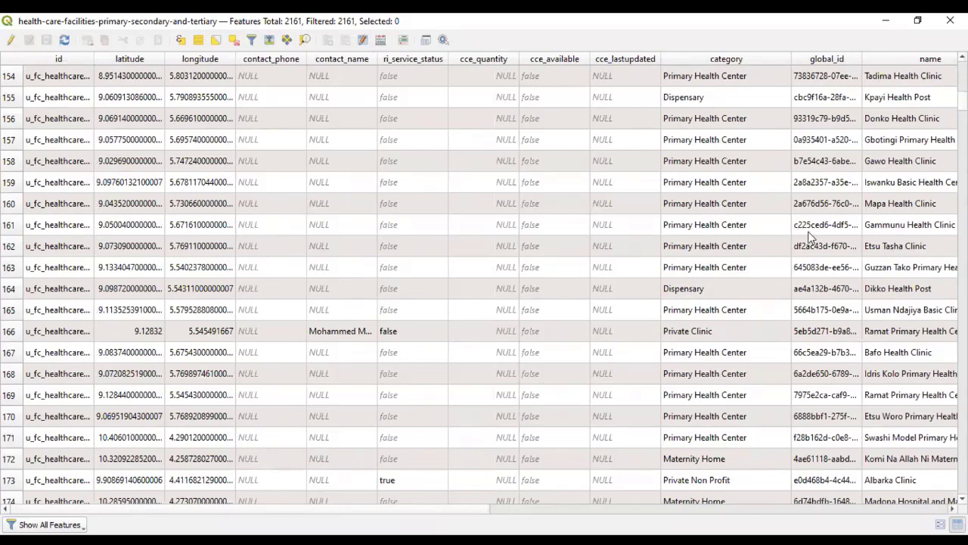
drag(461, 510, 423, 515)
key(alt+Tab)
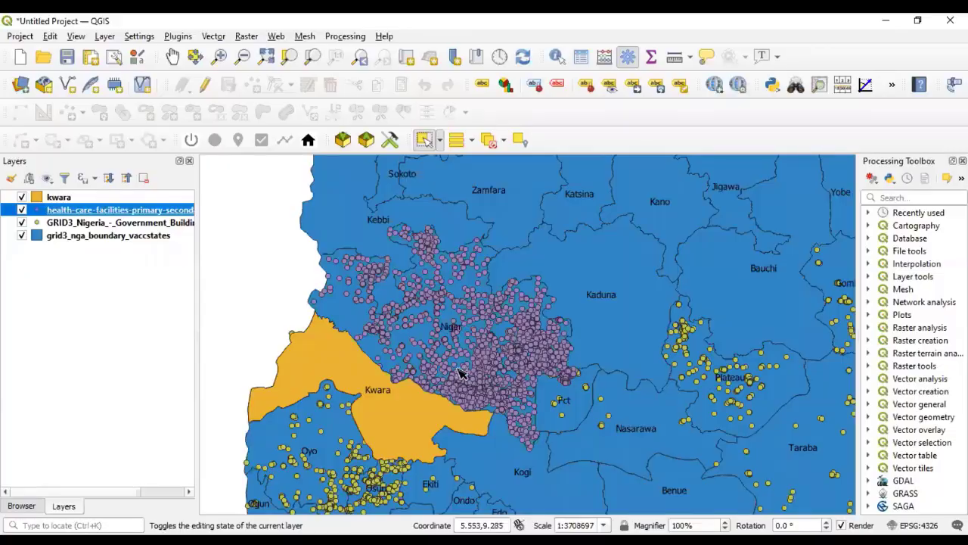
- Return from the attribute table to the map and examine the health care and government building points across Niger and neighbouring states
scroll(458, 371, down, 5)
scroll(509, 383, up, 5)
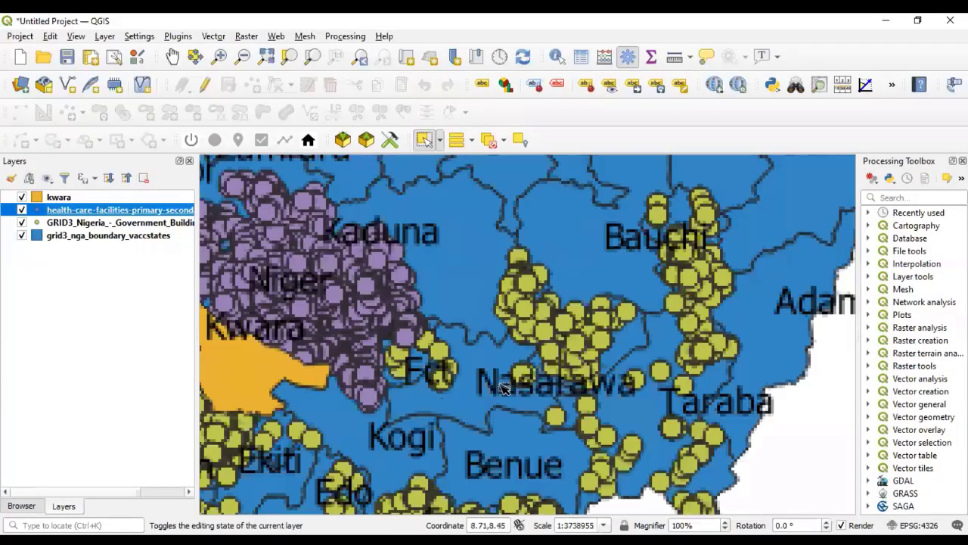
scroll(491, 360, down, 5)
scroll(439, 355, up, 5)
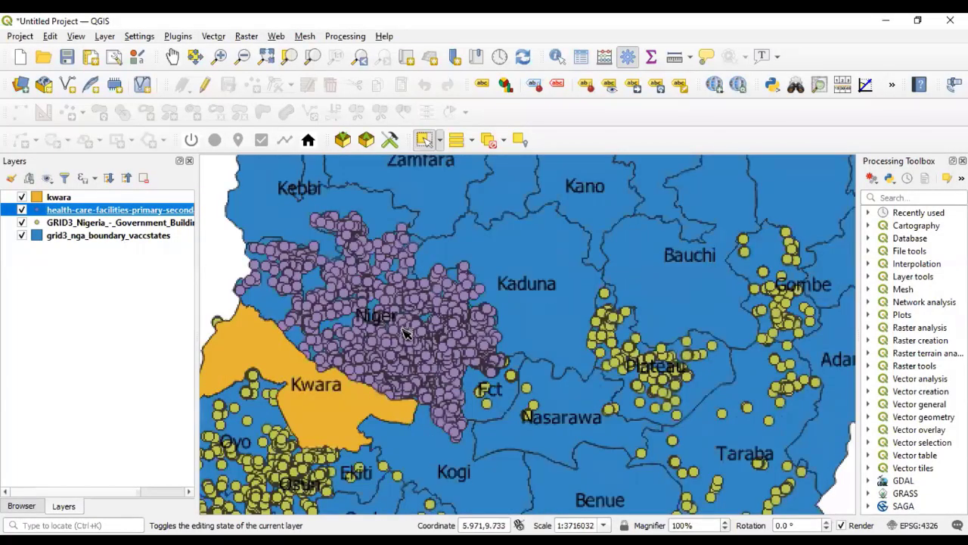
scroll(435, 357, down, 5)
scroll(433, 368, up, 3)
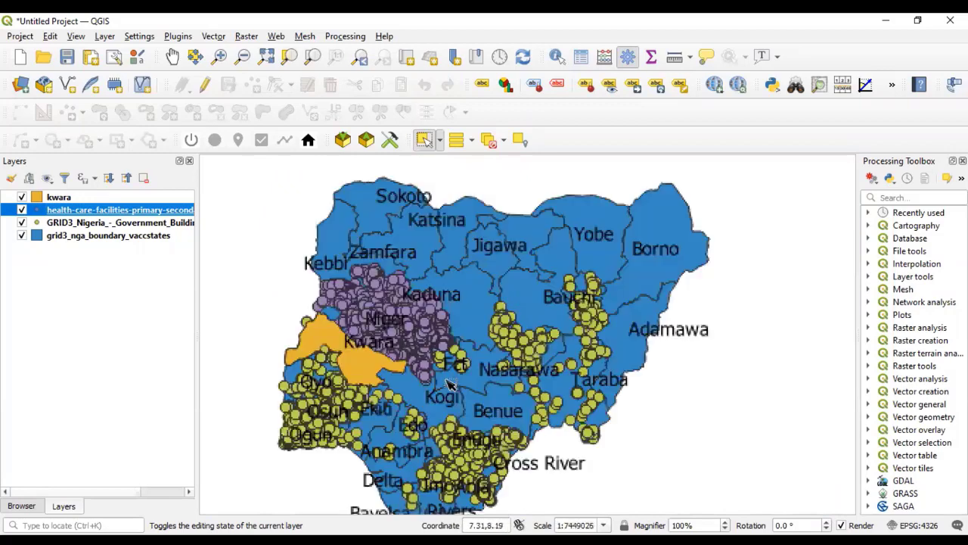
scroll(439, 377, down, 1)
scroll(434, 364, down, 5)
scroll(433, 355, up, 5)
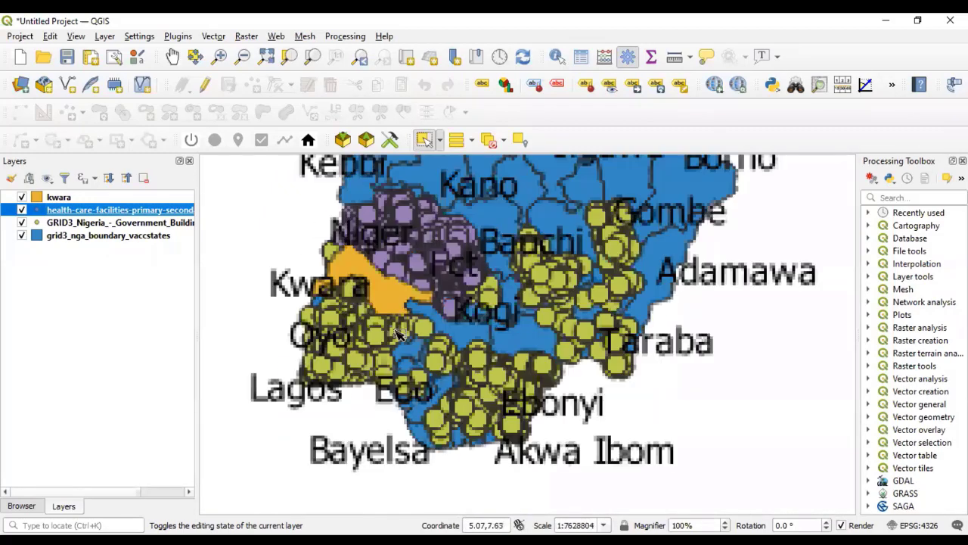
scroll(456, 316, down, 4)
scroll(456, 318, down, 2)
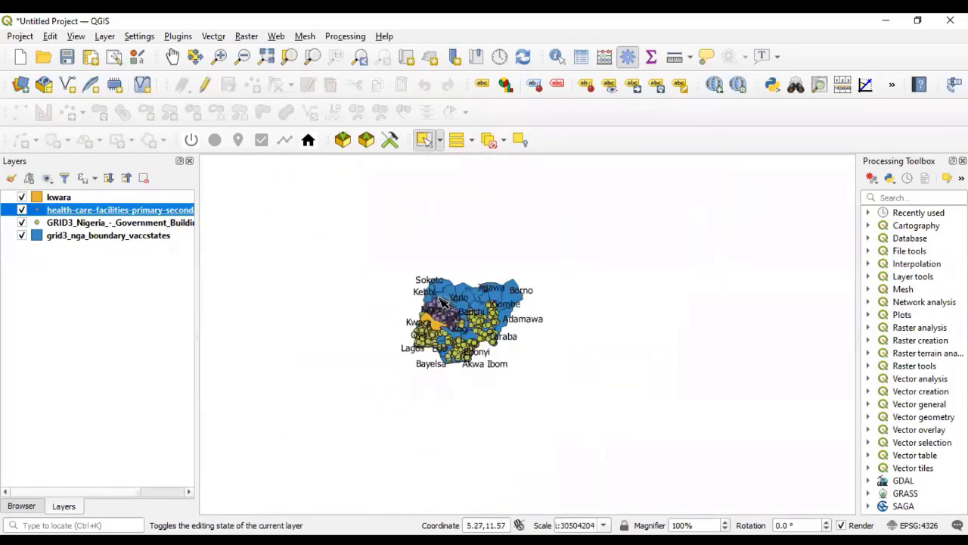
scroll(456, 319, up, 3)
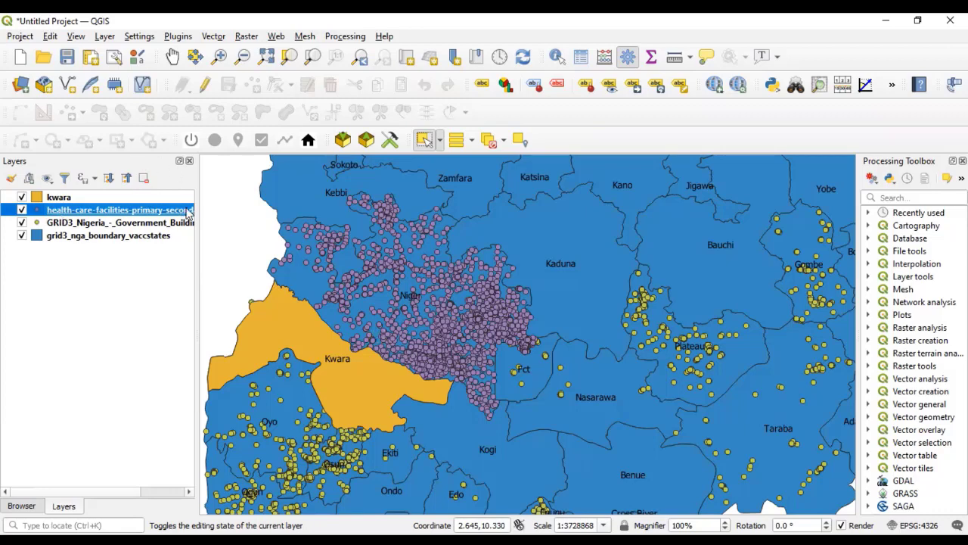
- Hide the kwara, health care facilities, government buildings and state boundaries layers on the map, and show all four again
click(21, 196)
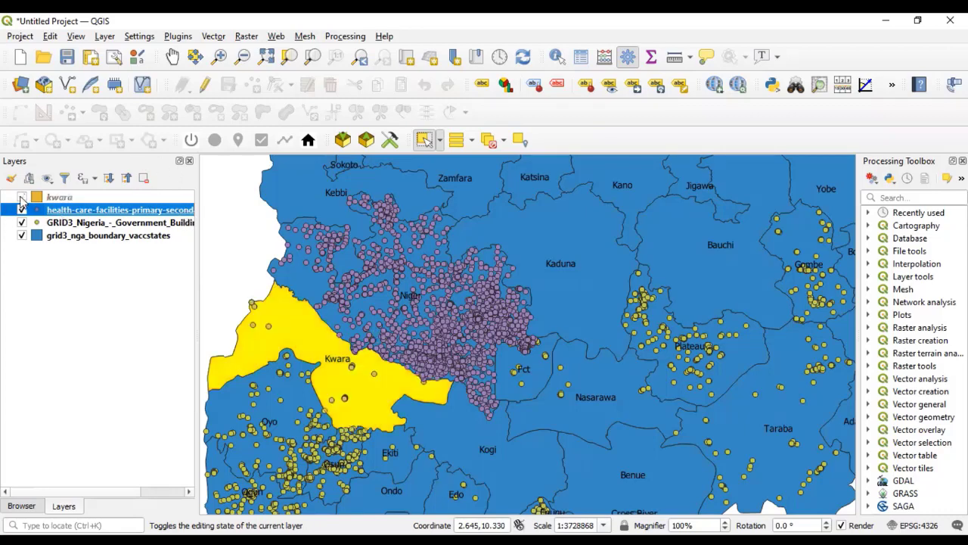
click(21, 209)
click(22, 222)
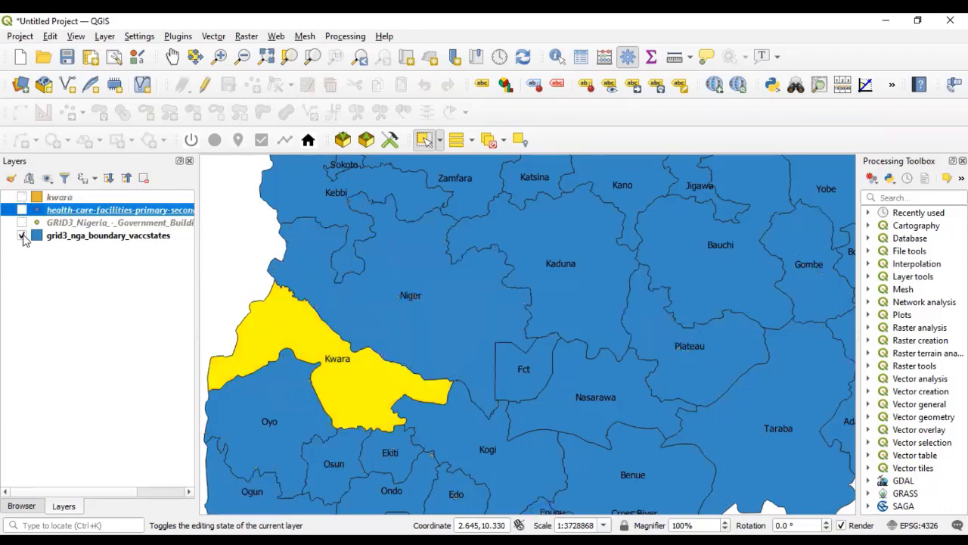
click(21, 235)
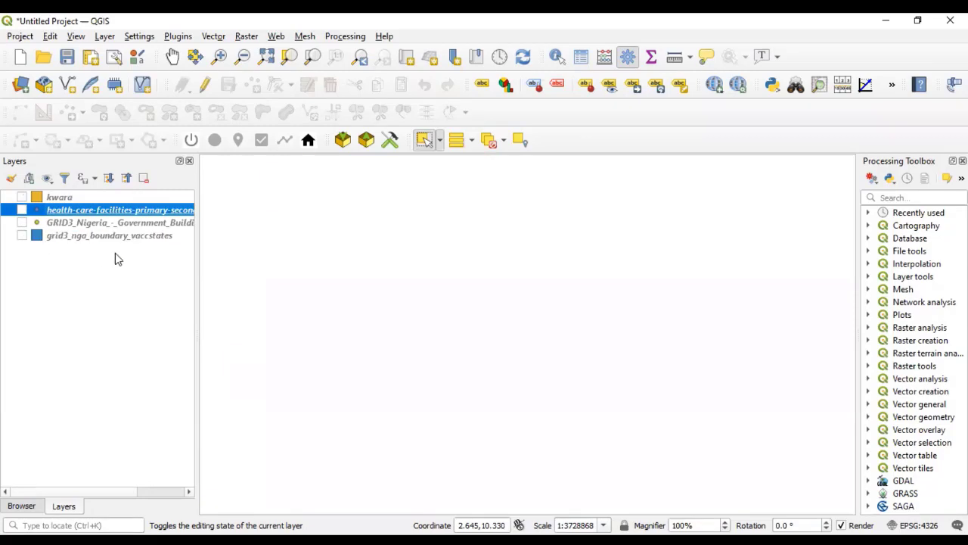
click(21, 197)
click(21, 209)
click(21, 222)
click(21, 235)
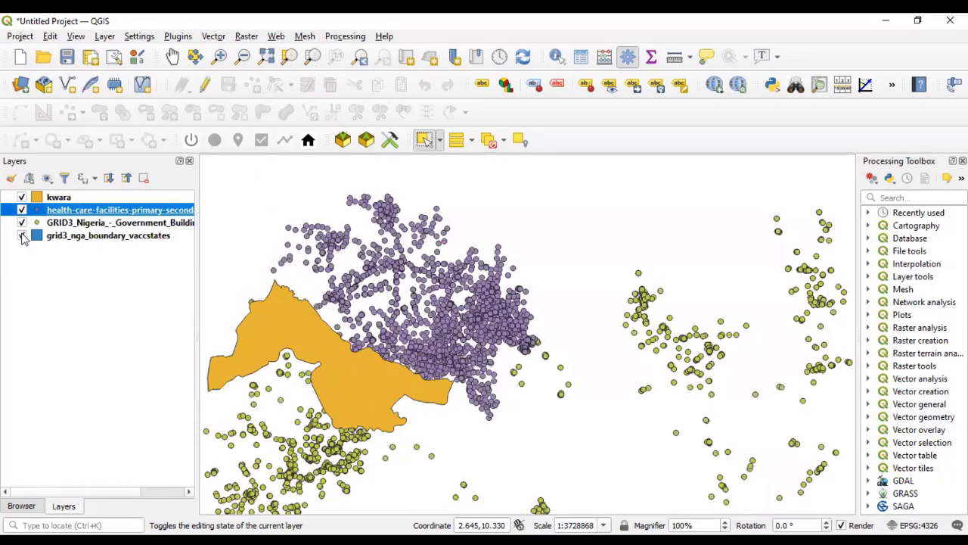
- Remove the kwara layer from the project
click(59, 198)
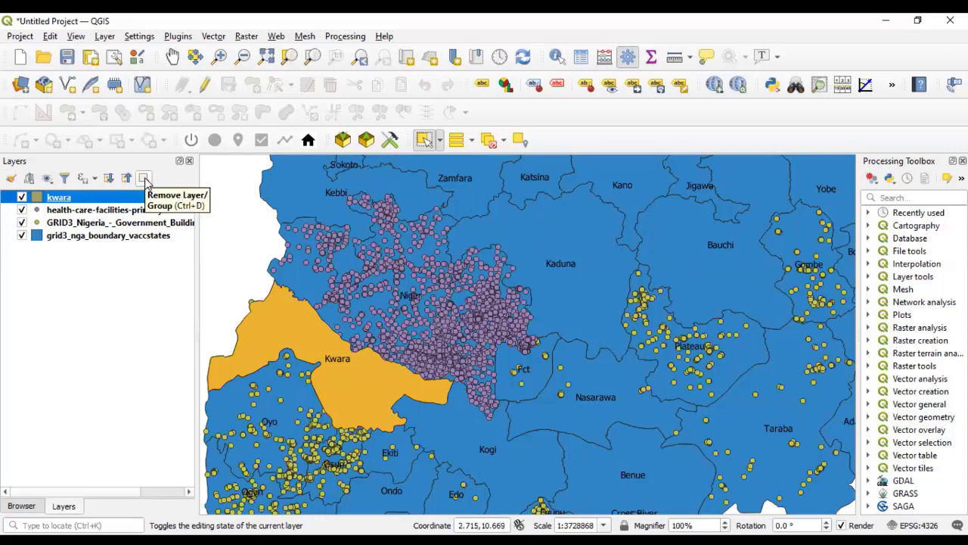
right_click(121, 201)
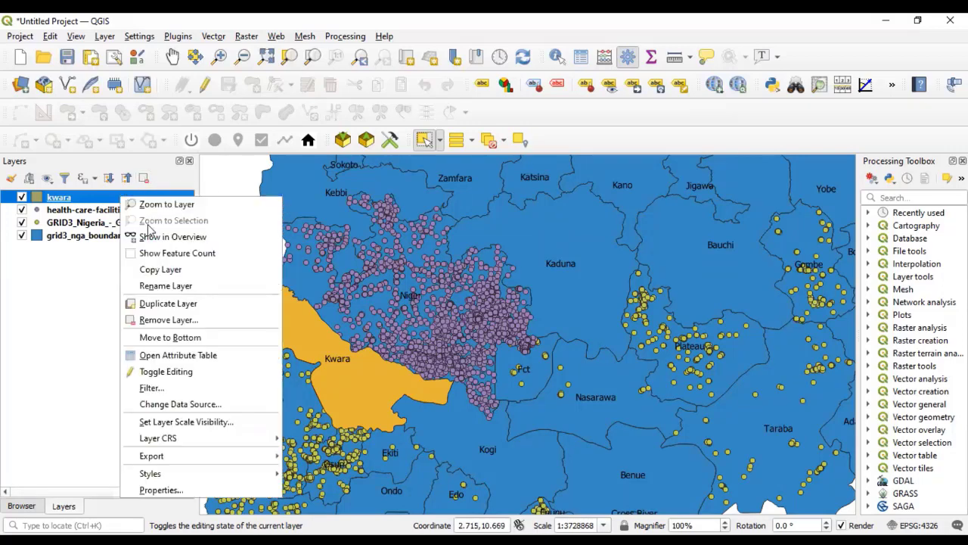
click(176, 323)
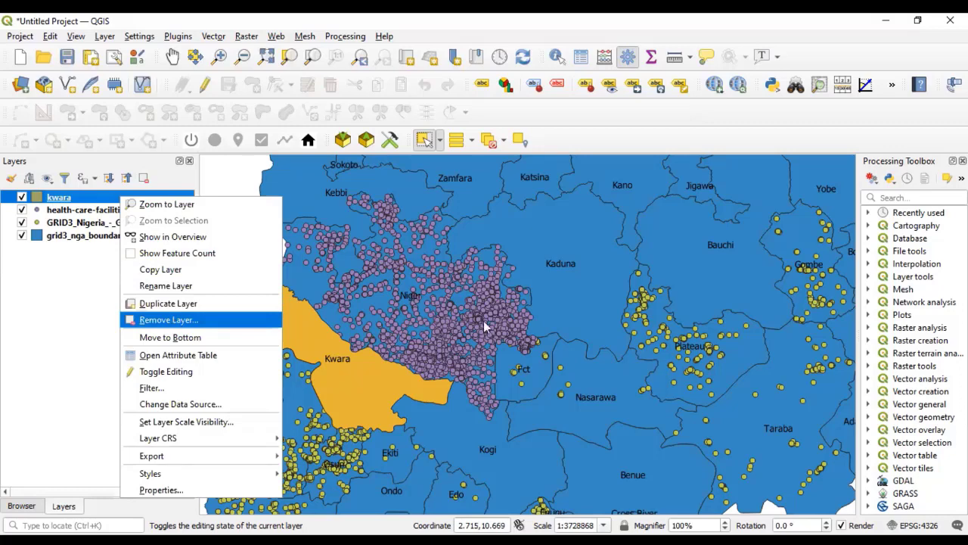
click(460, 296)
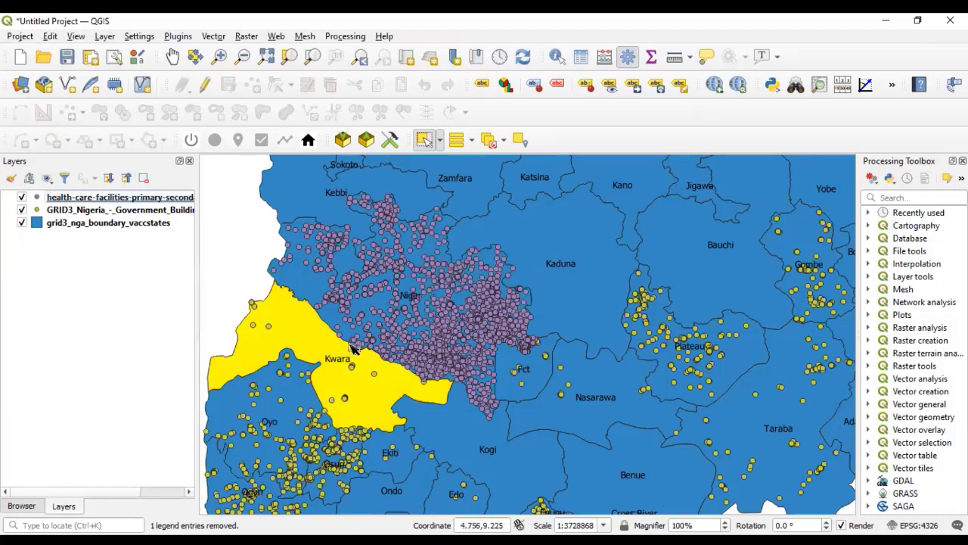
- Hide the health care facilities, government buildings and state boundaries layers
click(104, 198)
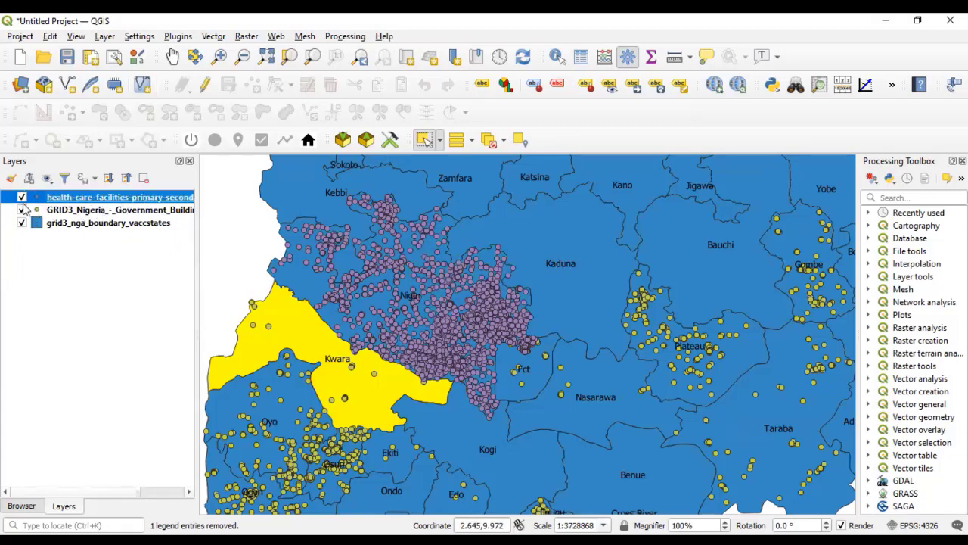
click(22, 197)
click(22, 210)
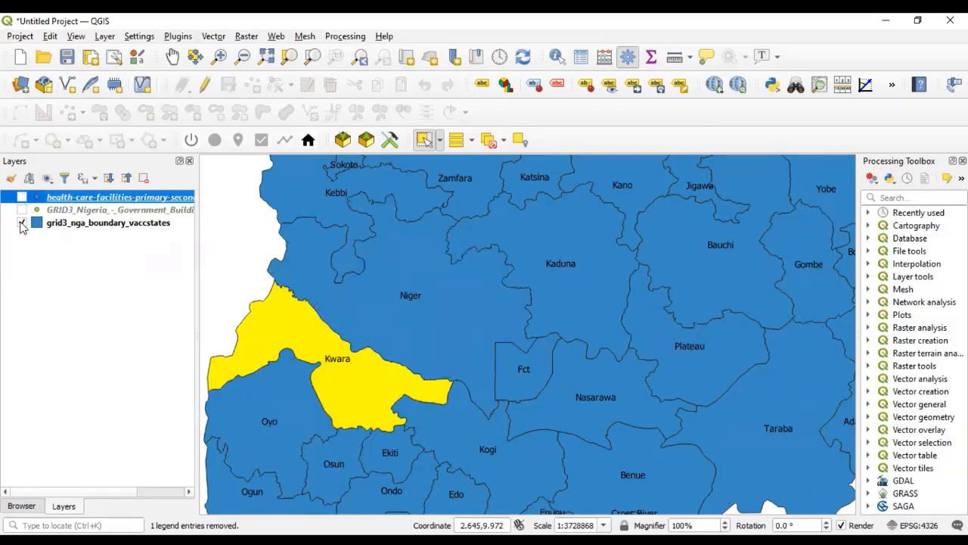
click(22, 223)
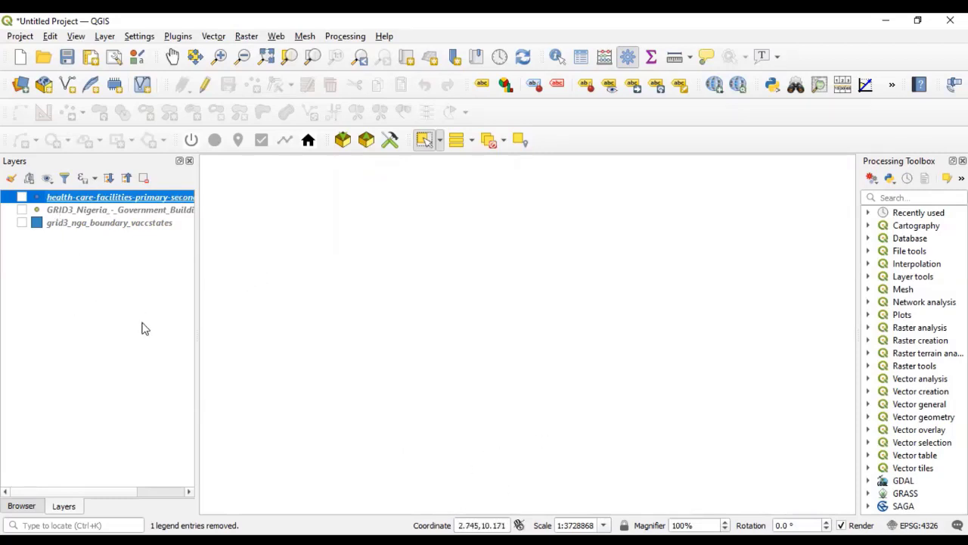
- Add the GOOGLE MAP XYZ tile source to the map as a satellite basemap
click(21, 506)
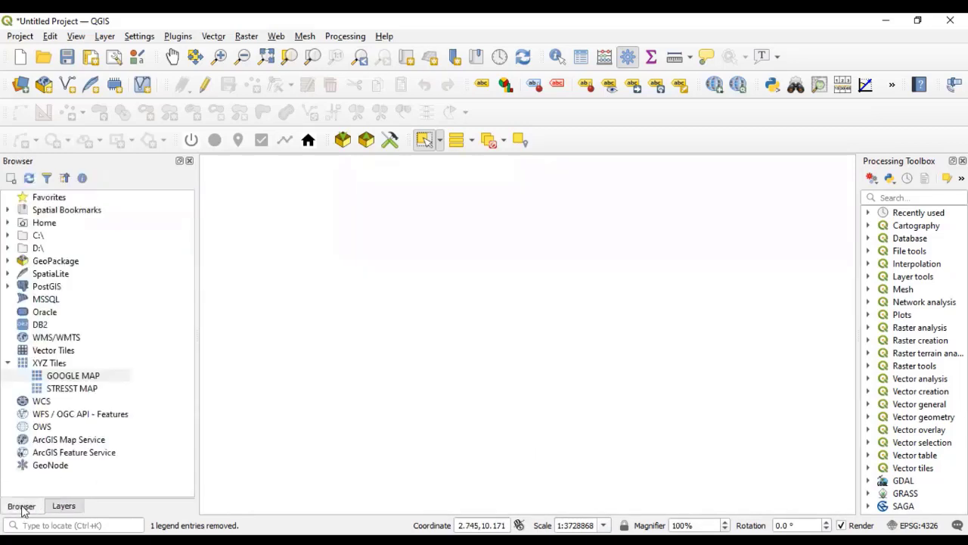
click(53, 378)
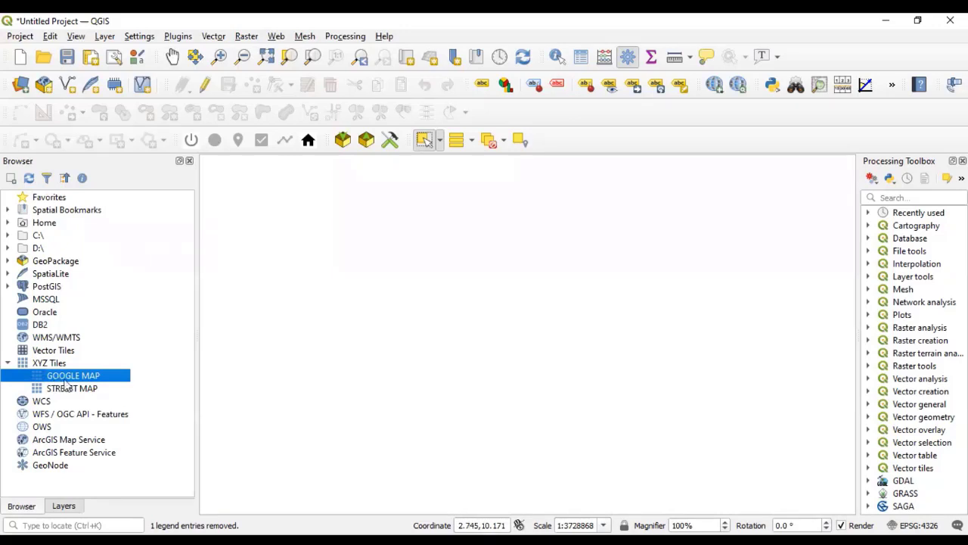
drag(68, 382, 443, 391)
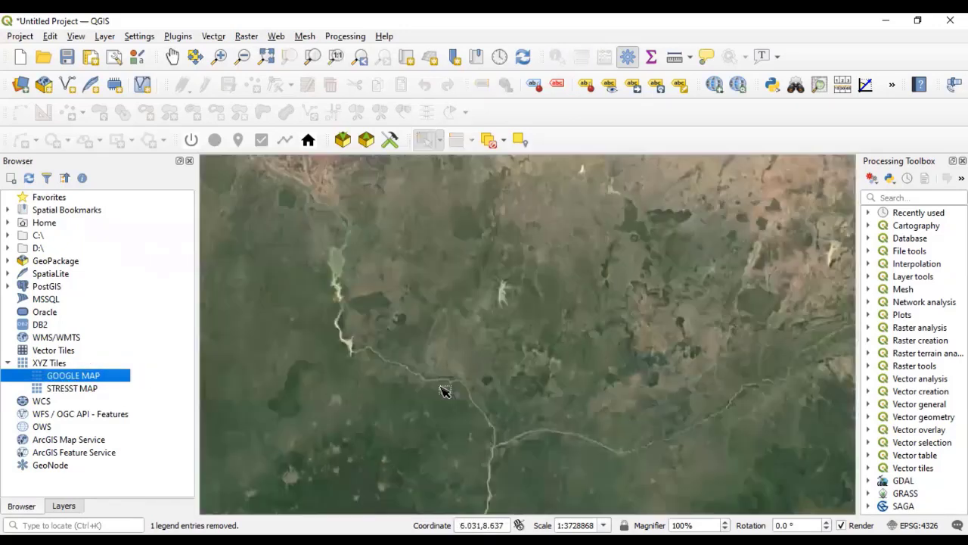
scroll(433, 404, down, 2)
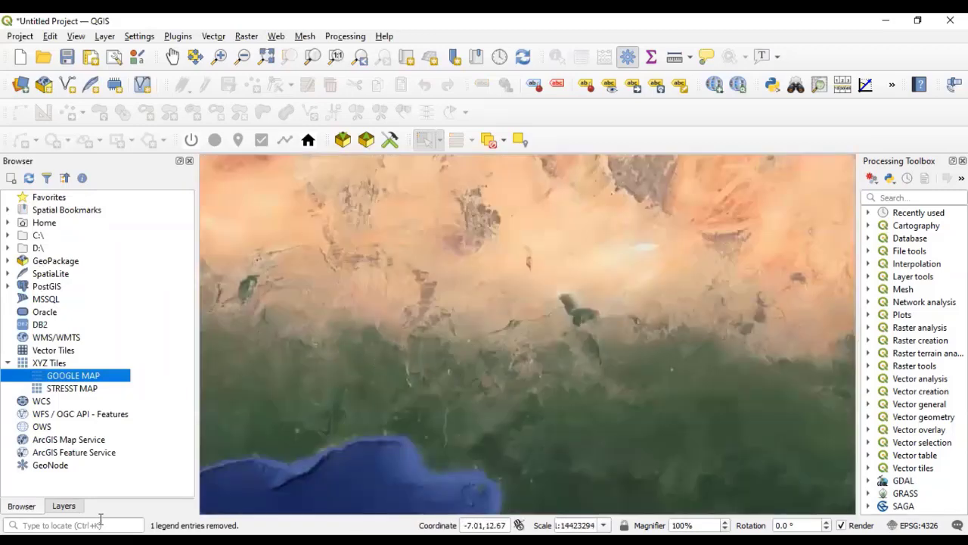
- Show the health care facilities, government buildings and state boundaries layers, and move the GOOGLE MAP layer beneath them in the layer order
click(64, 505)
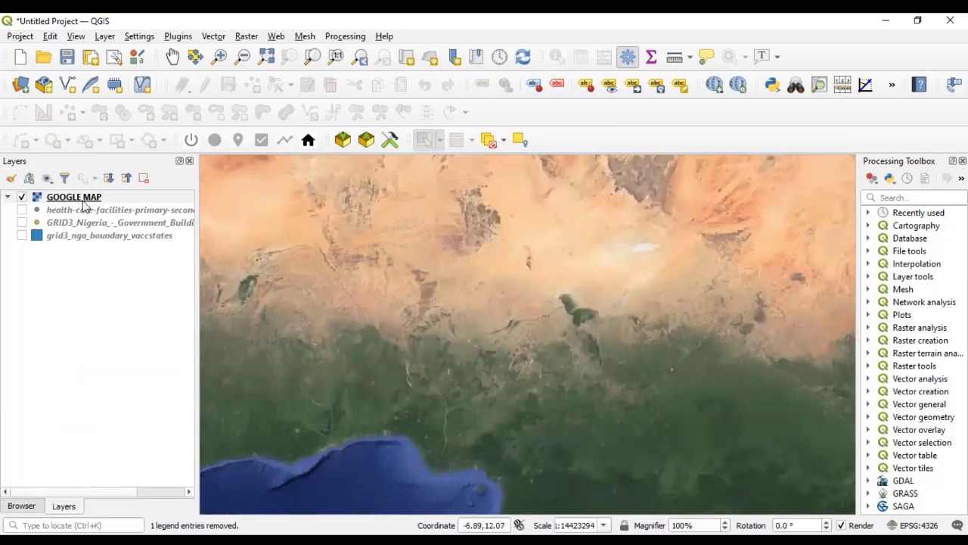
click(22, 209)
click(22, 223)
click(22, 235)
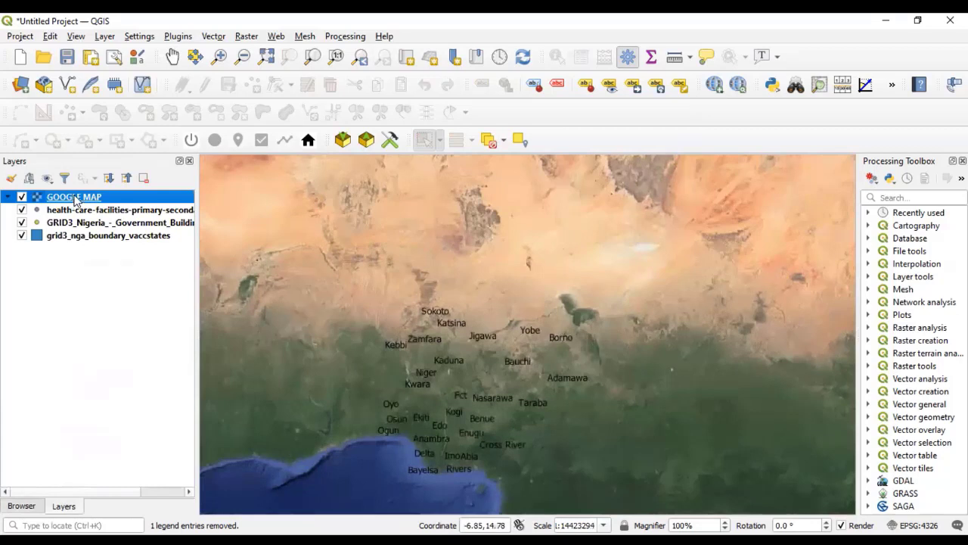
drag(74, 198, 82, 304)
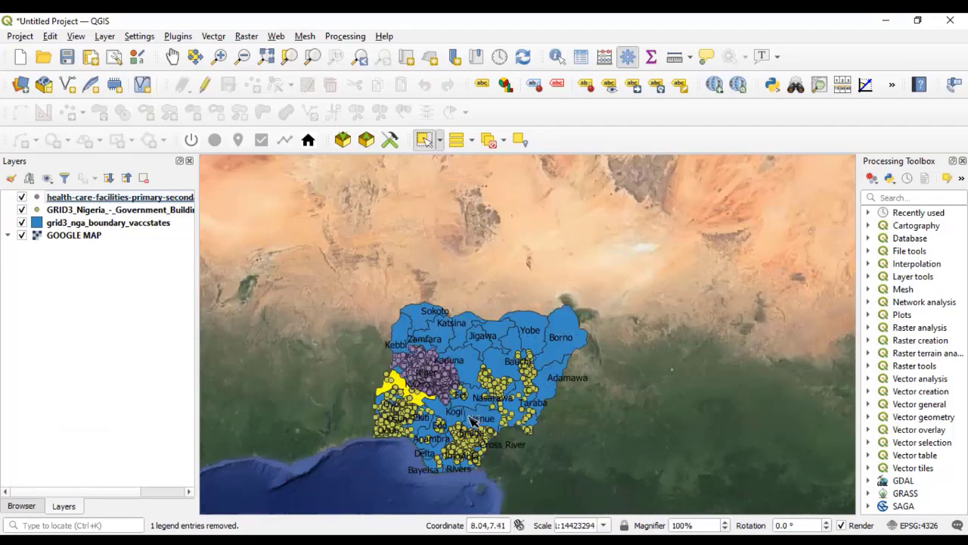
- Hide the grid3_nga_boundary_vaccstates layer to leave the facility and building points directly over the satellite imagery
scroll(478, 421, up, 2)
scroll(411, 356, down, 2)
scroll(382, 359, up, 2)
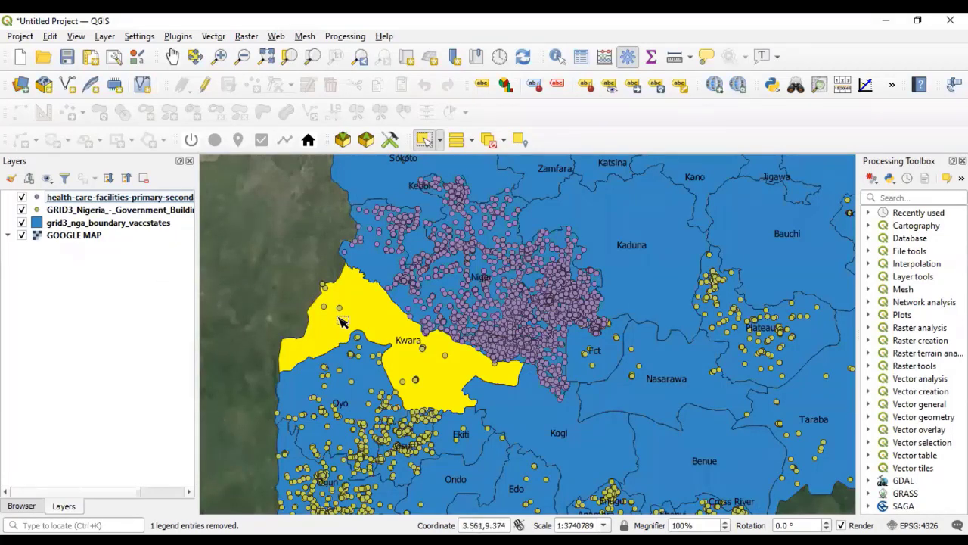
scroll(342, 320, down, 1)
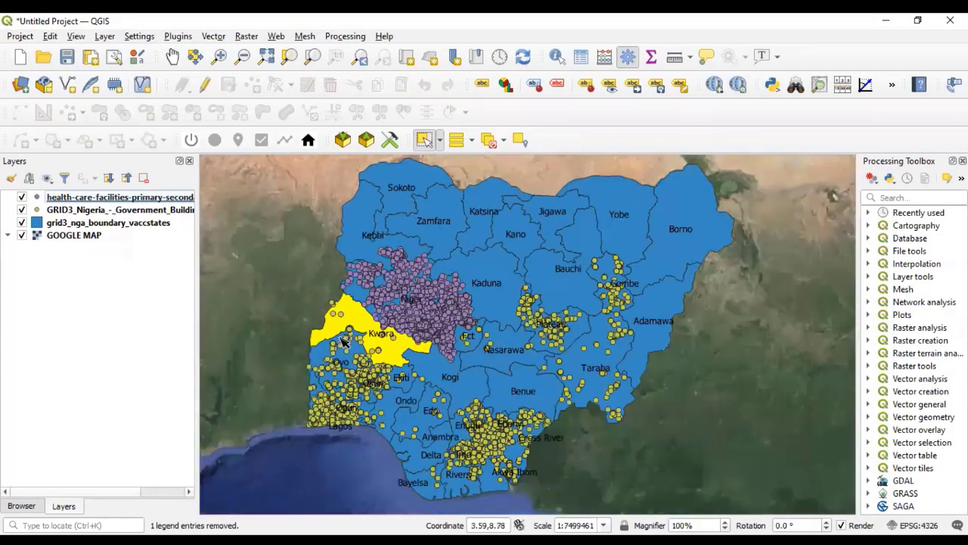
click(22, 223)
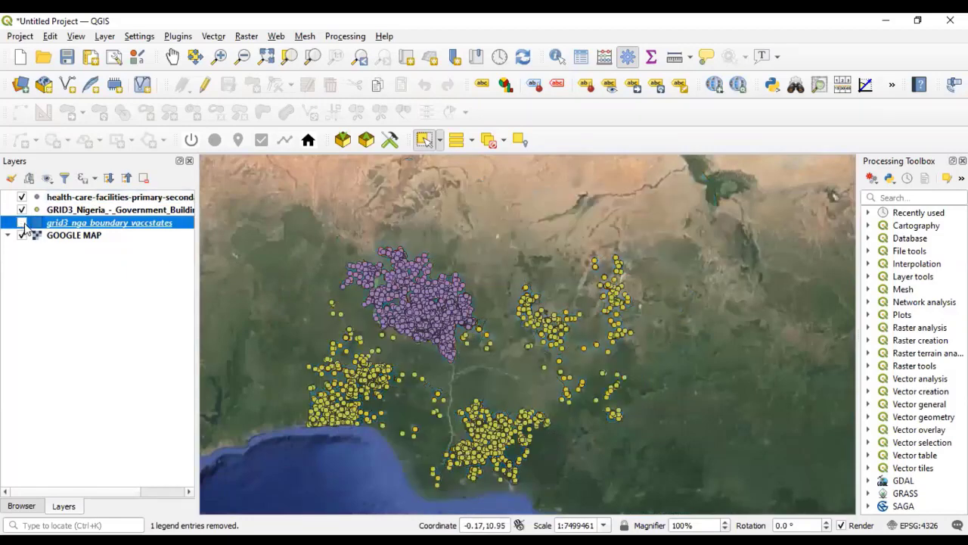
- Examine individual health care facility points in Niger state close up against the buildings and roads in the satellite imagery
scroll(443, 306, up, 2)
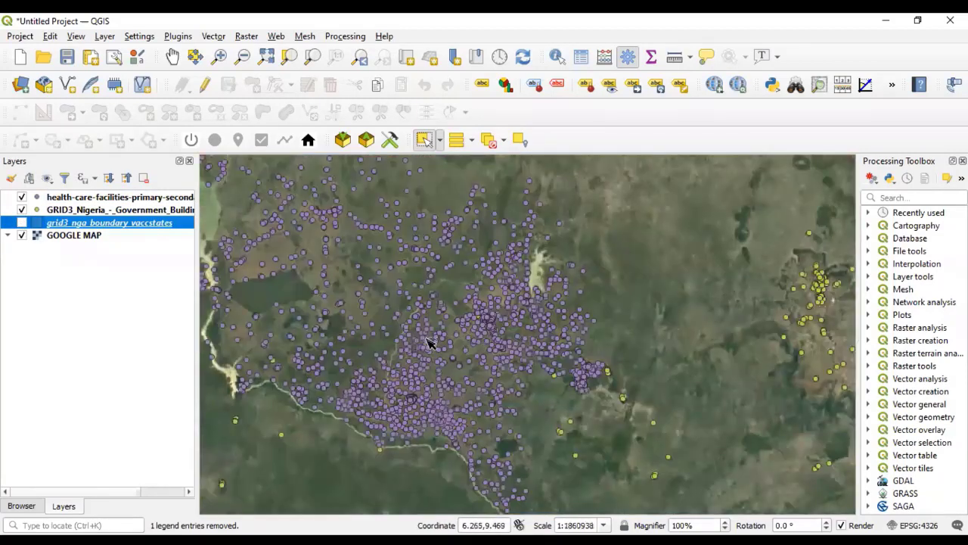
scroll(303, 311, up, 4)
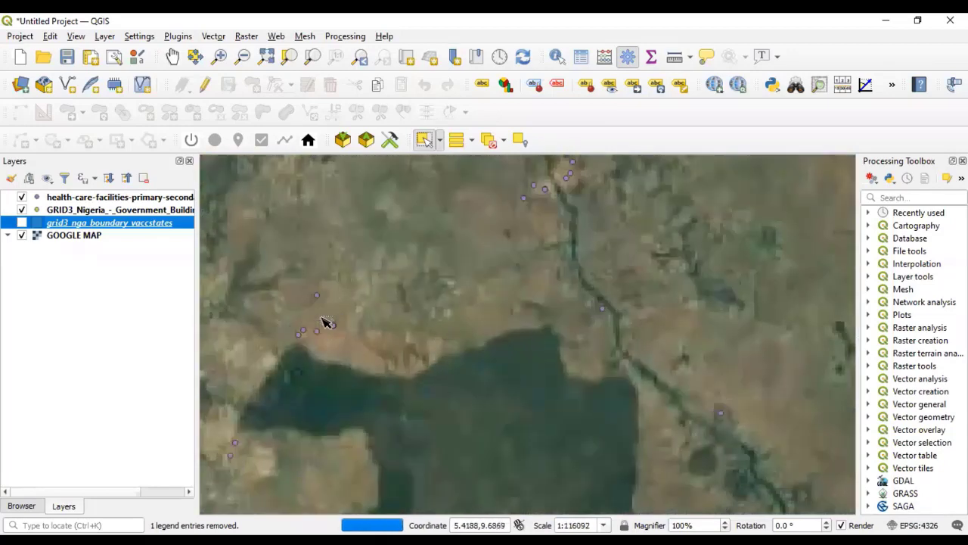
scroll(303, 323, up, 5)
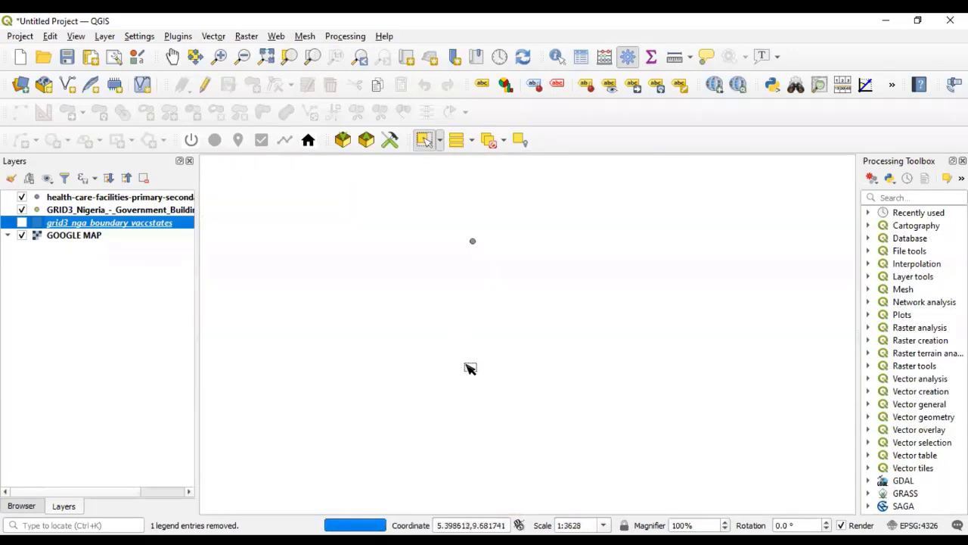
scroll(499, 355, up, 1)
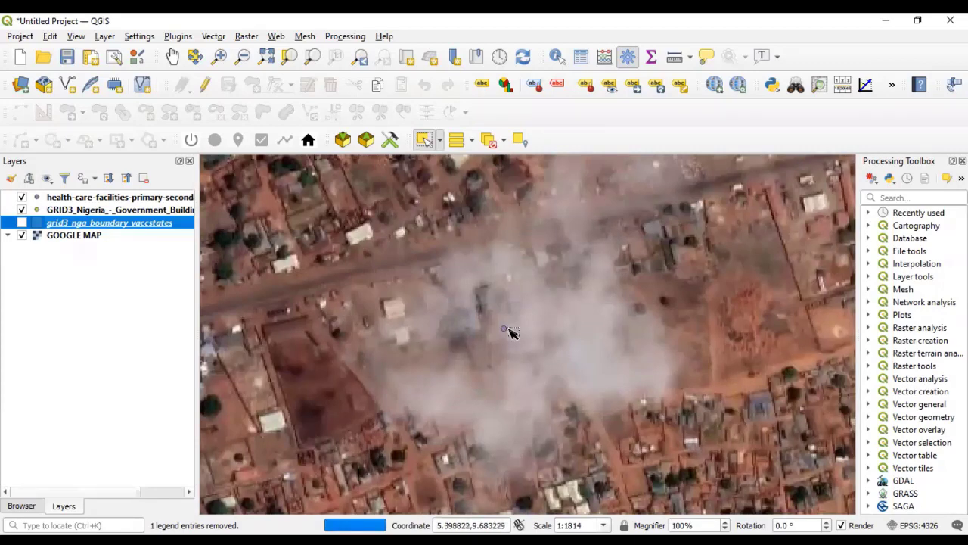
scroll(512, 332, up, 1)
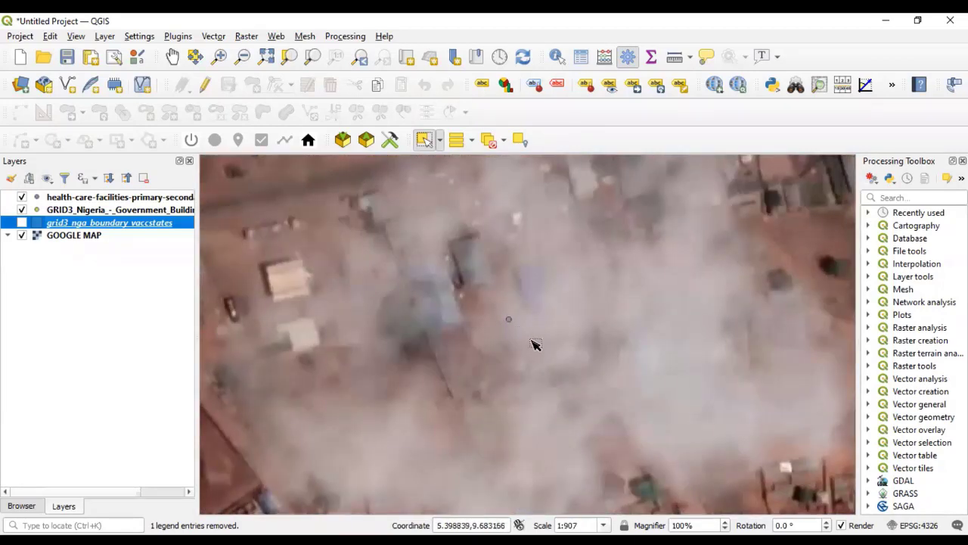
scroll(530, 344, down, 1)
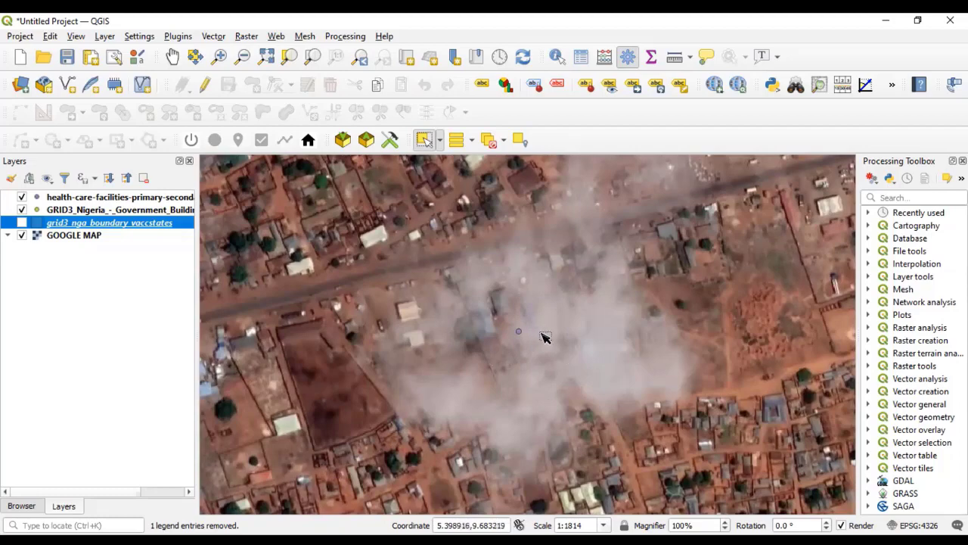
scroll(555, 348, down, 2)
scroll(559, 357, down, 1)
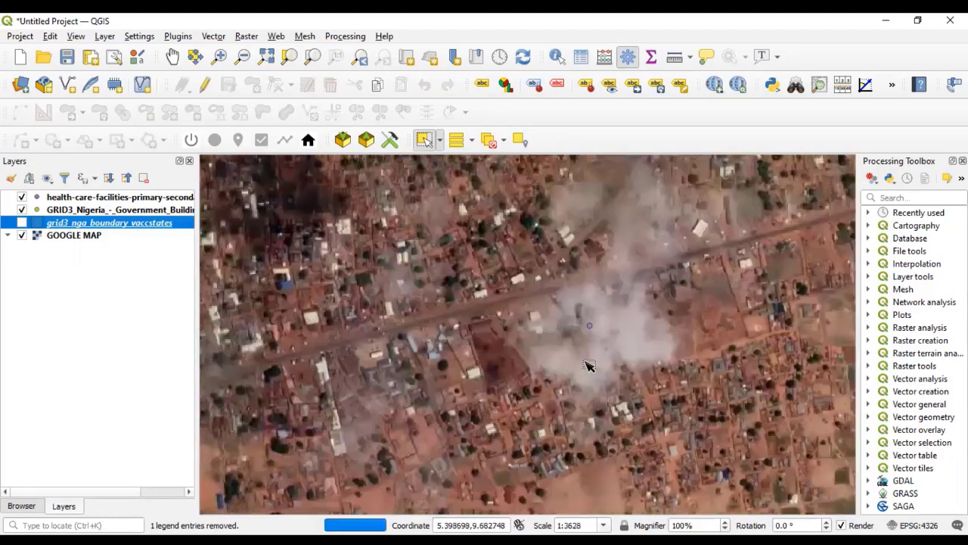
scroll(598, 318, up, 4)
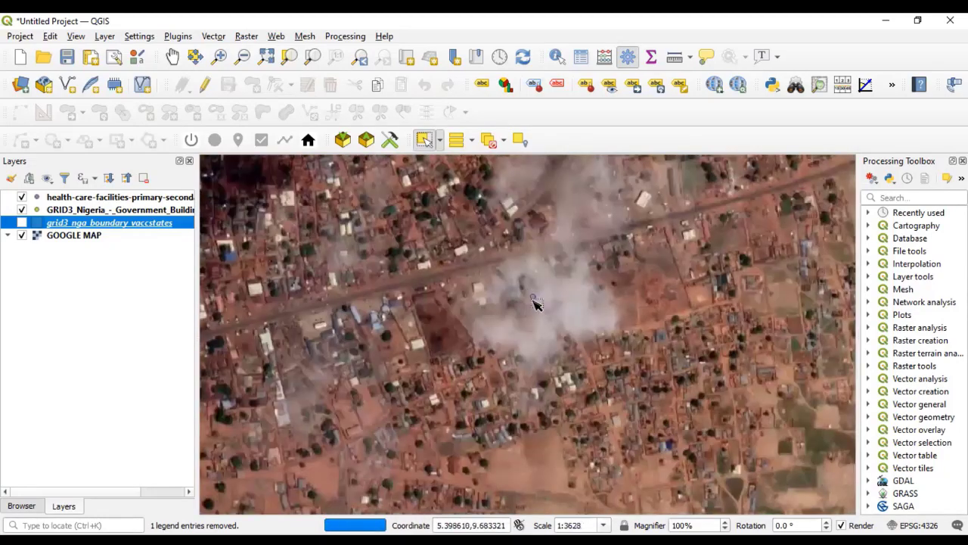
scroll(595, 332, down, 2)
scroll(594, 333, down, 1)
scroll(372, 283, up, 2)
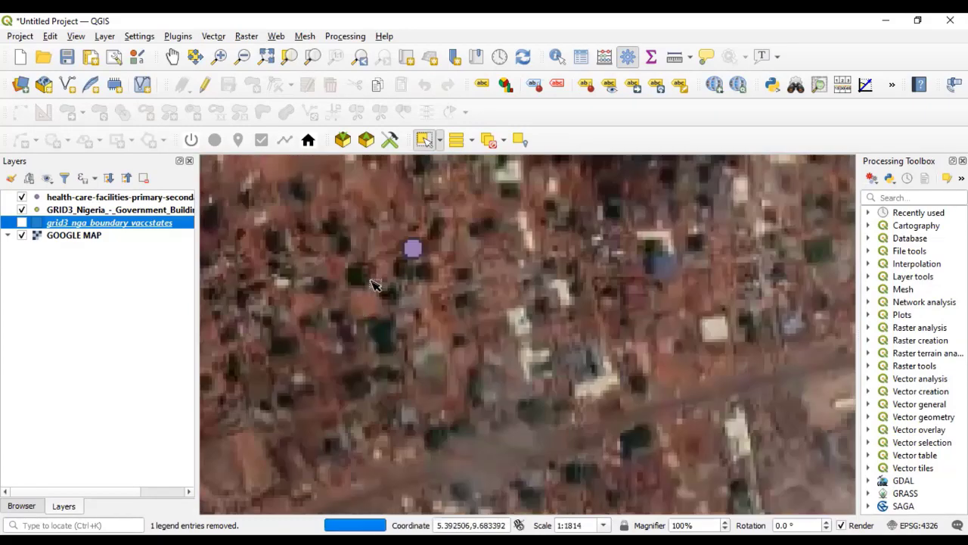
- Check a health care facility point against the surrounding buildings, and compare the statewide spread of facility and government building points over the satellite imagery
scroll(464, 278, up, 1)
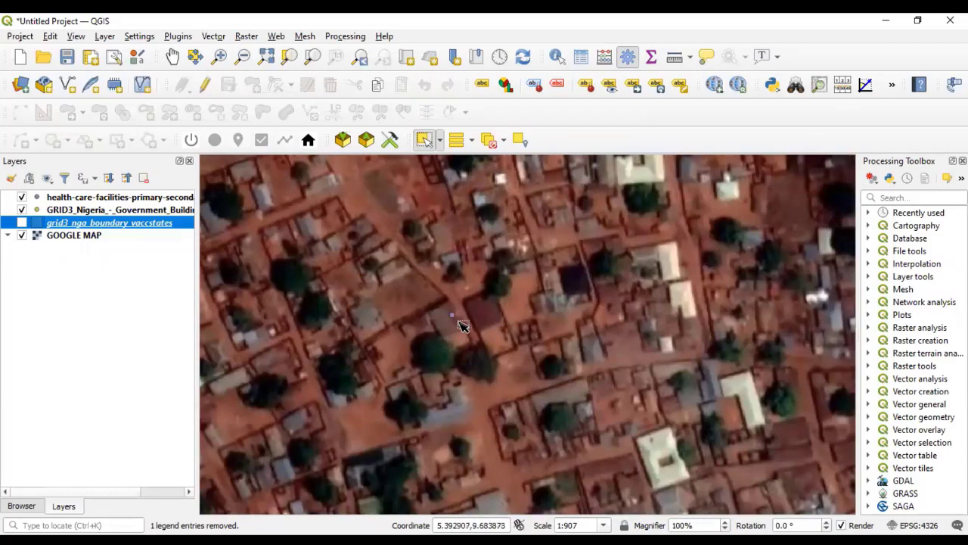
scroll(463, 325, down, 6)
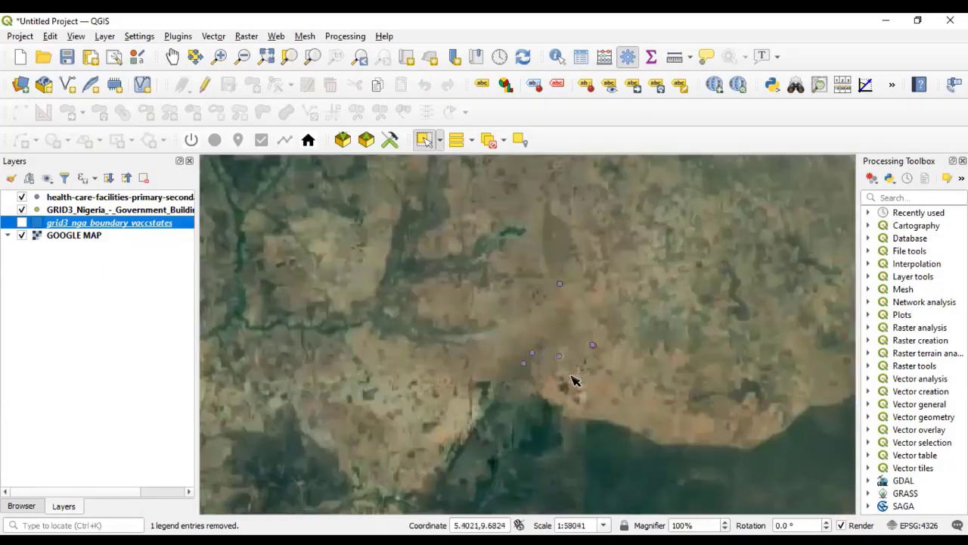
scroll(567, 333, down, 2)
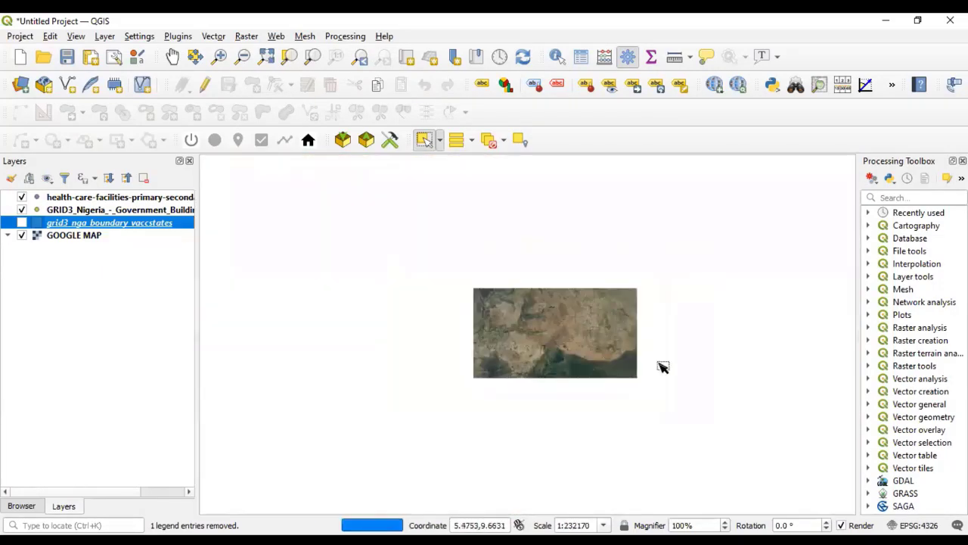
scroll(437, 337, down, 1)
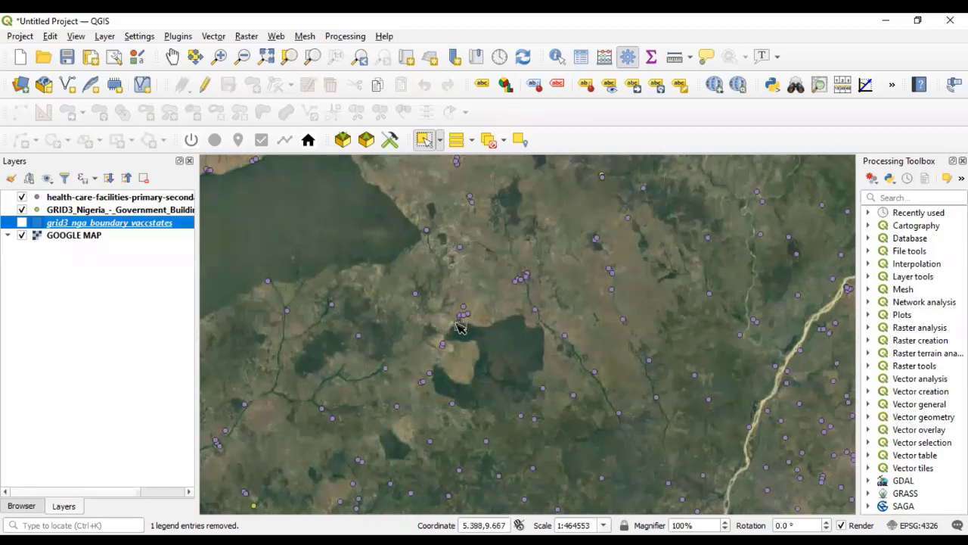
scroll(459, 325, down, 1)
scroll(464, 323, down, 2)
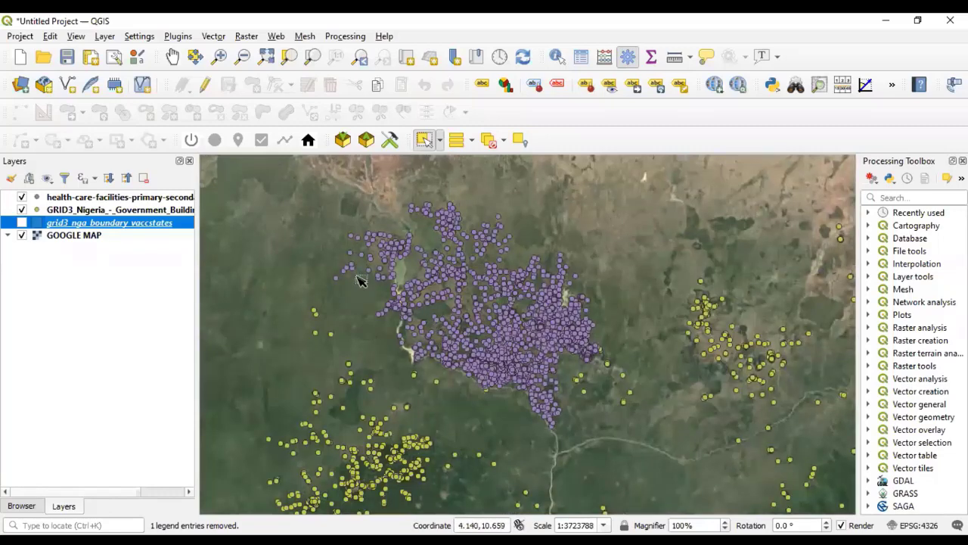
- Examine the dense cluster of health care facility points over the town near 5.47, 10.39 against the built-up area in the satellite imagery
scroll(443, 242, up, 1)
scroll(352, 314, up, 3)
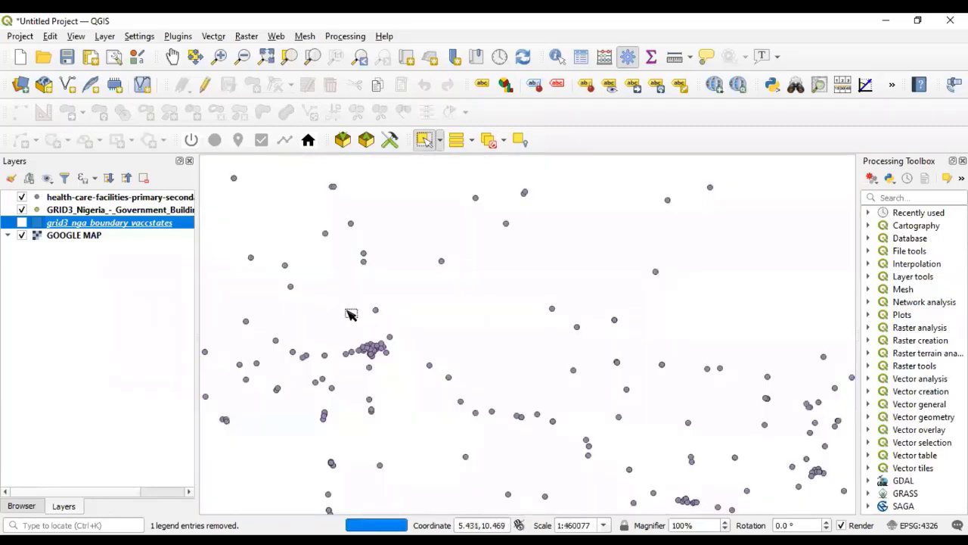
scroll(453, 318, up, 2)
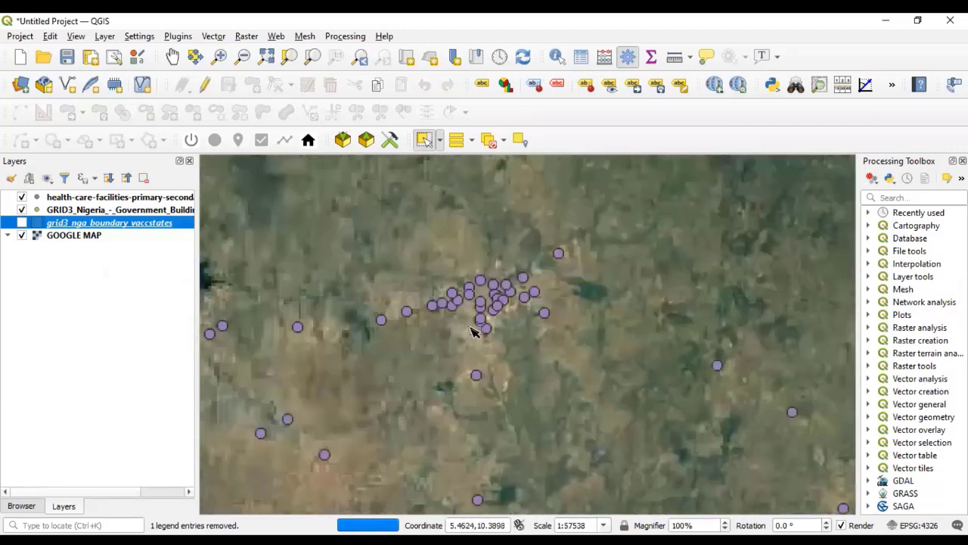
scroll(530, 299, up, 2)
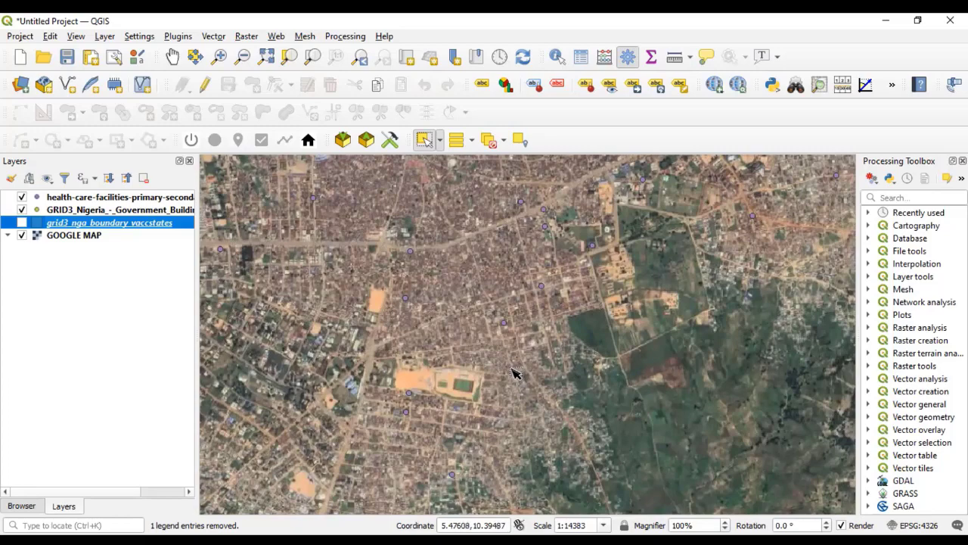
scroll(526, 344, down, 1)
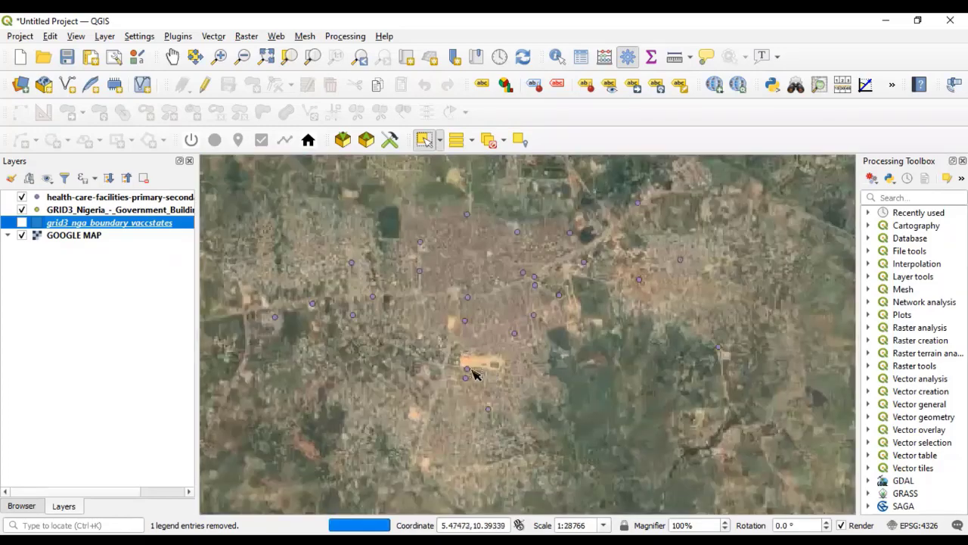
scroll(454, 371, down, 1)
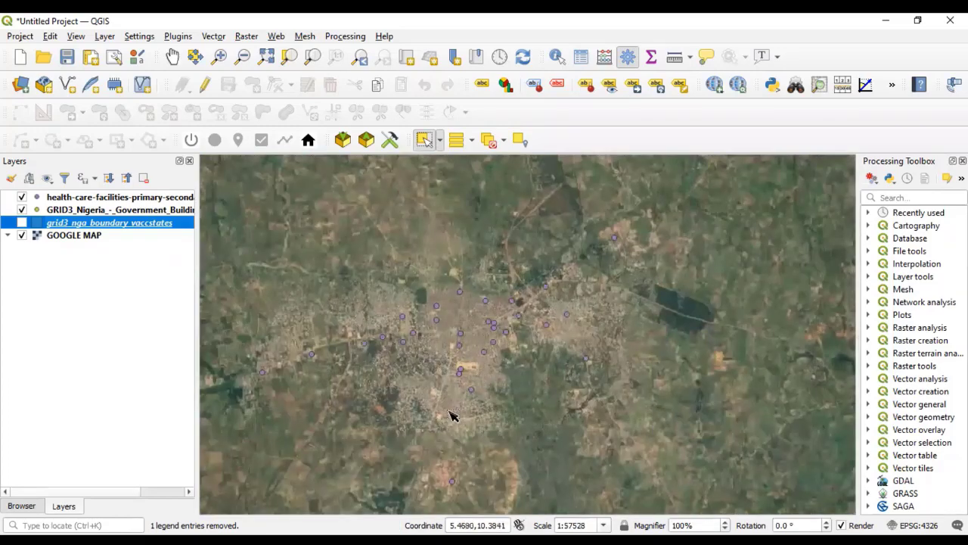